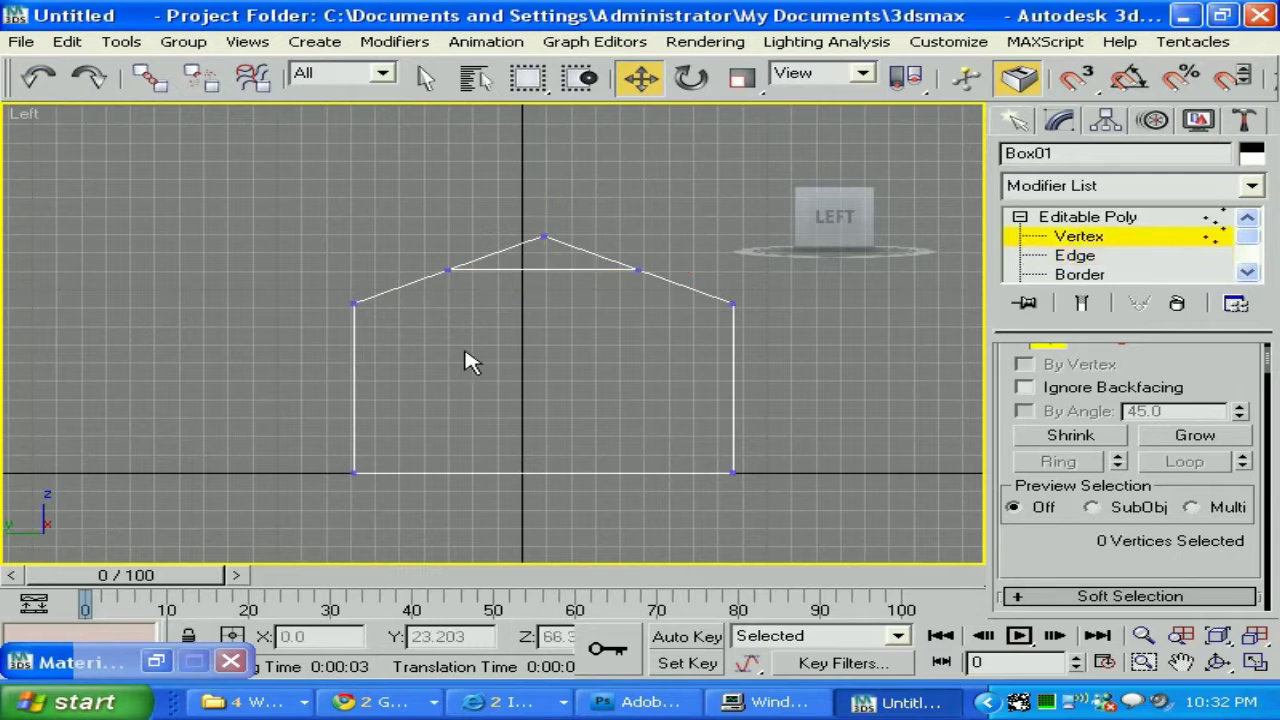
# In the Left view, select the middle roof vertices and lower them to the eave line.
pyautogui.moveTo(430, 297); pyautogui.dragTo(668, 266)
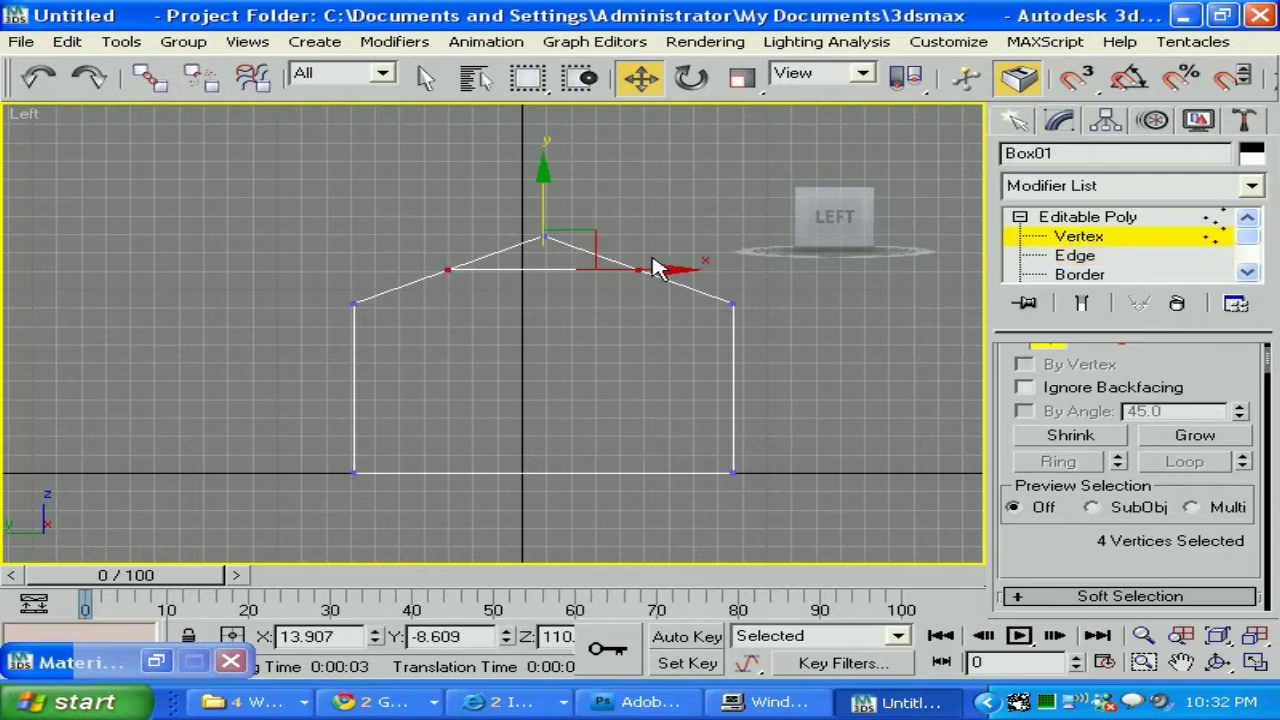
pyautogui.moveTo(547, 198); pyautogui.dragTo(547, 228)
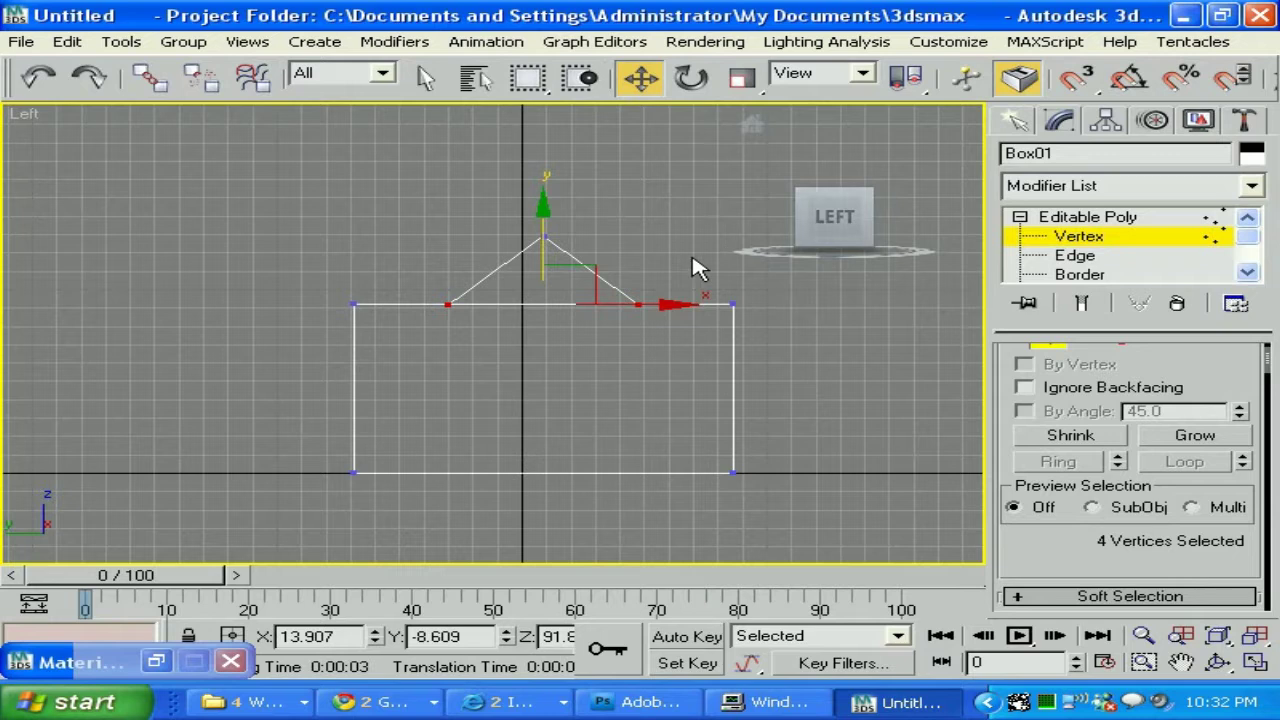
# Scale the lowered vertices out along X to the wall corners, then raise them slightly.
pyautogui.click(741, 78)
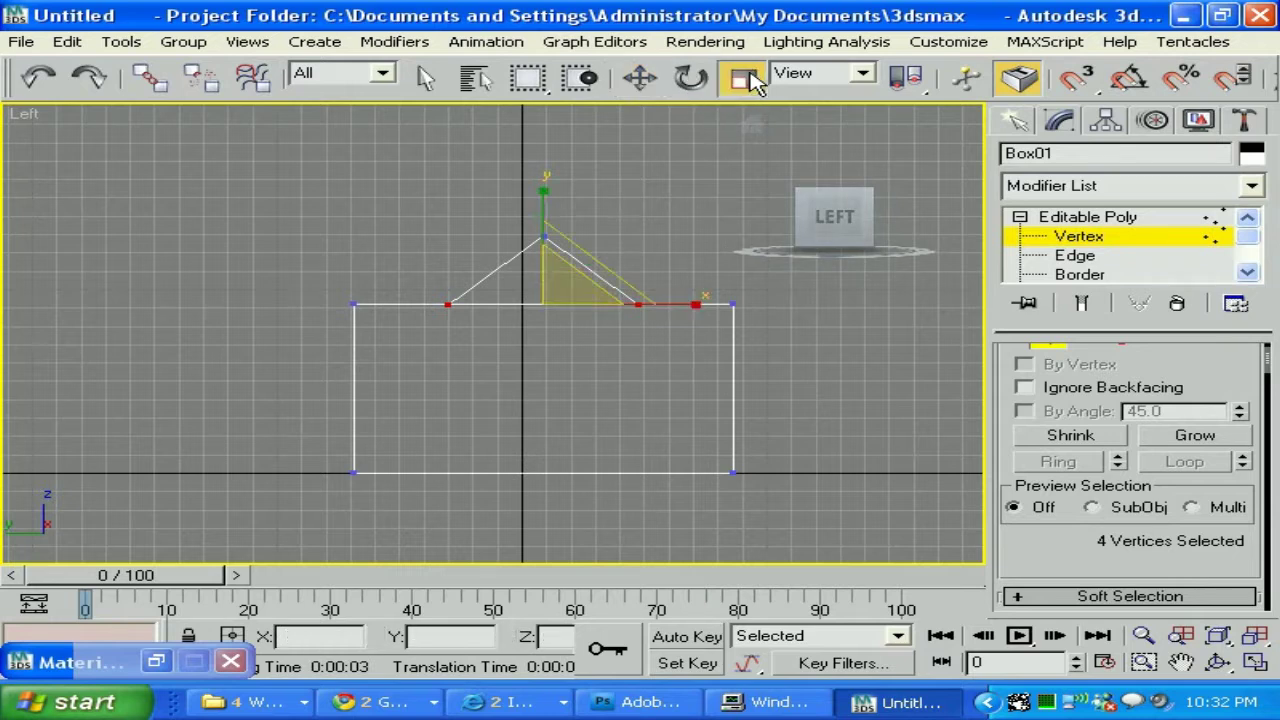
pyautogui.moveTo(688, 304); pyautogui.dragTo(797, 309)
pyautogui.click(640, 80)
pyautogui.moveTo(541, 218); pyautogui.dragTo(541, 208)
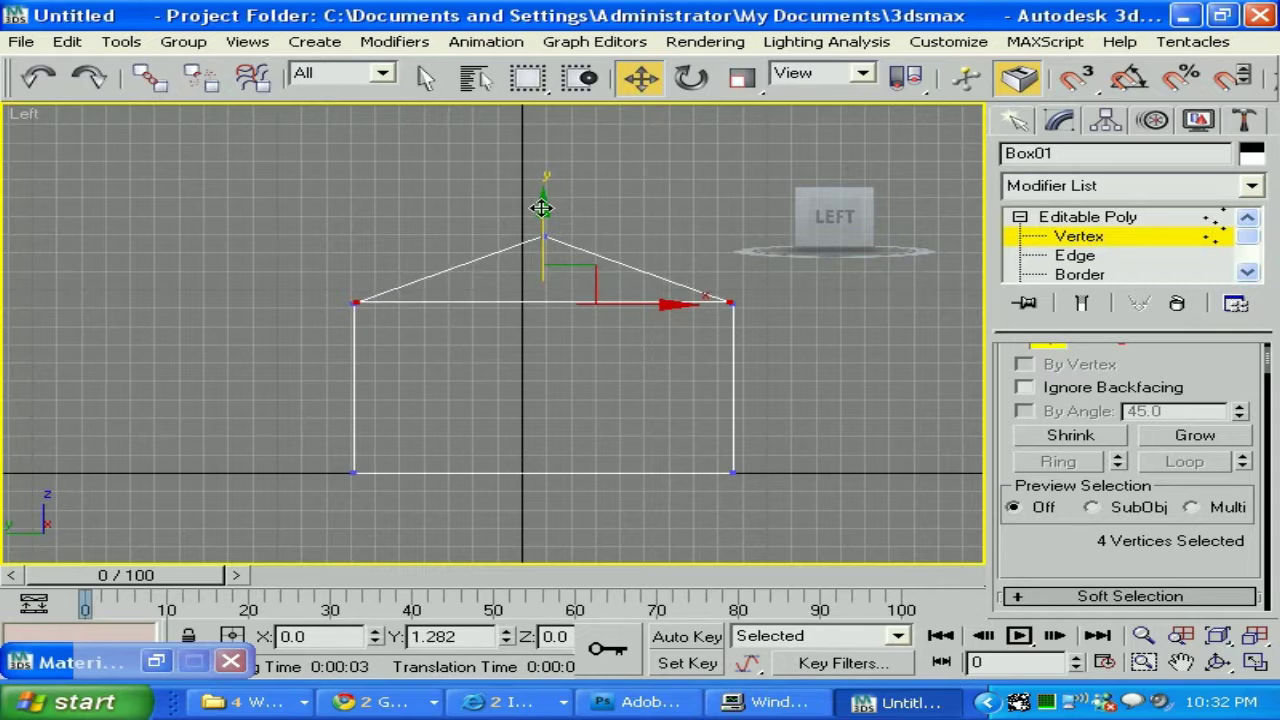
# Rescale the roof vertices to about 101% and restore the four-viewport layout.
pyautogui.click(742, 78)
pyautogui.moveTo(688, 302)
pyautogui.mouseDown()
pyautogui.moveTo(734, 297)
pyautogui.moveTo(688, 302)
pyautogui.mouseUp()
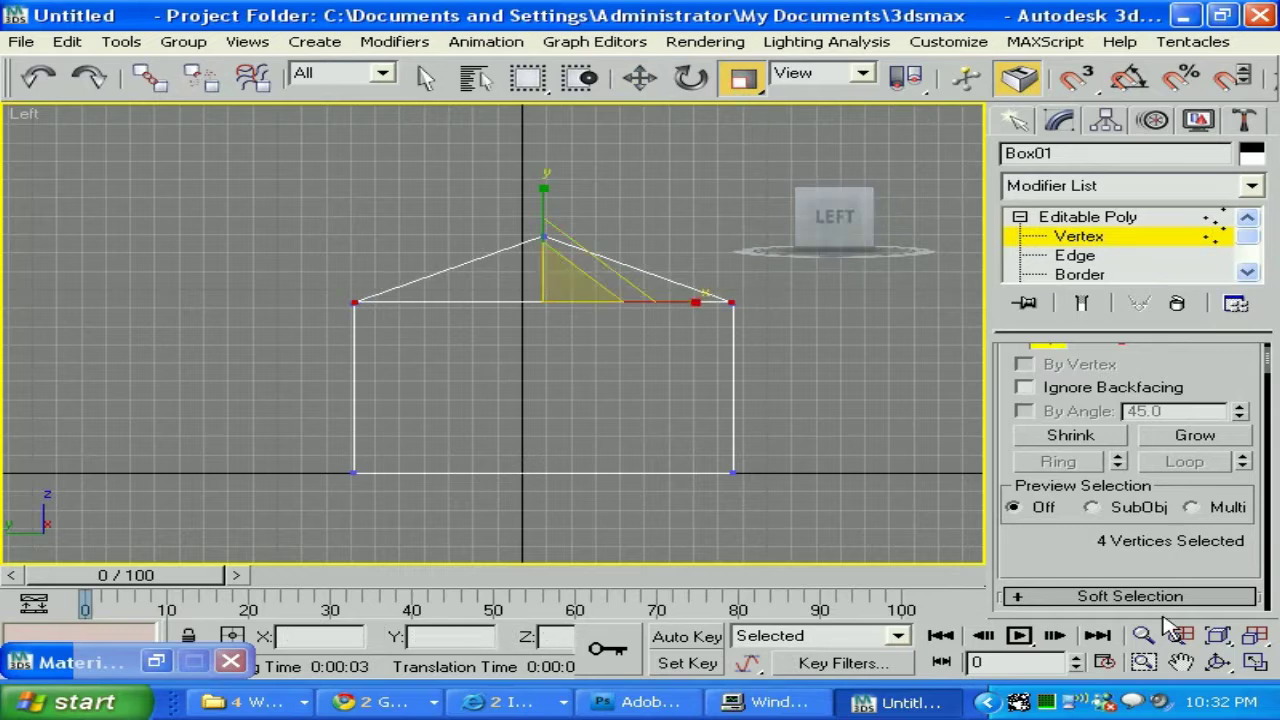
pyautogui.click(1256, 664)
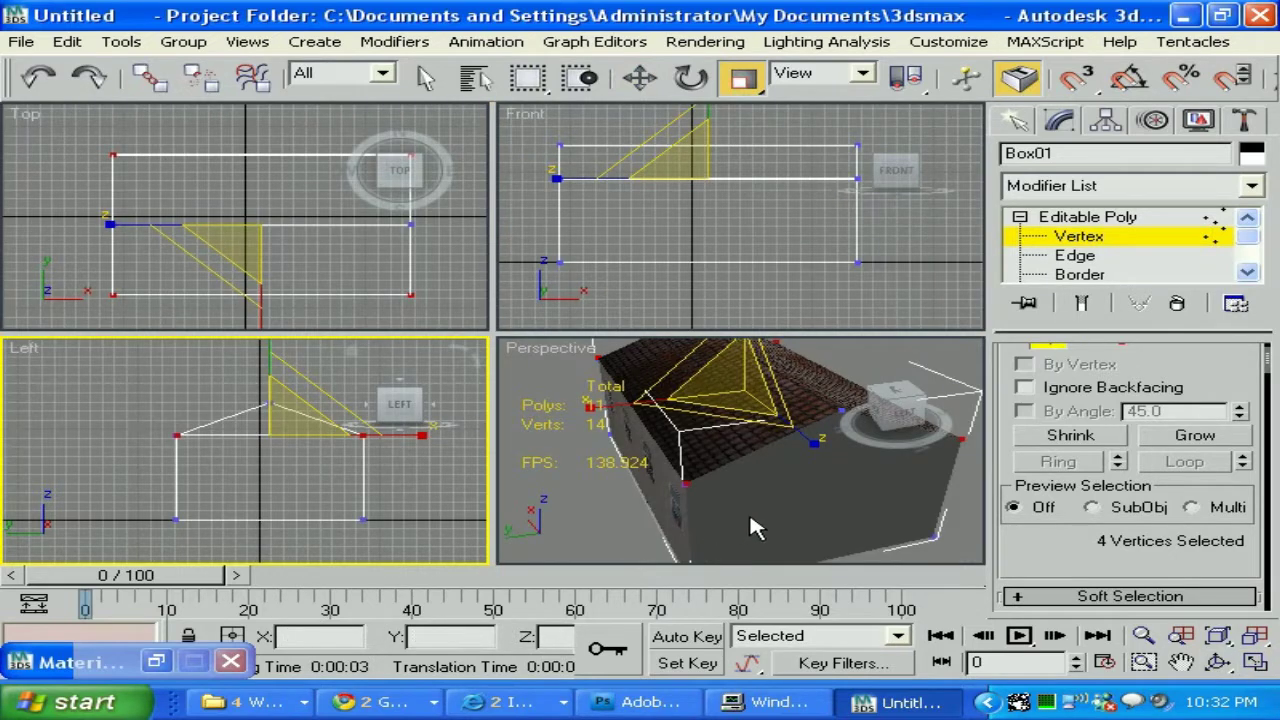
# Orbit the Perspective view to the long windowed side and test-render the tiled roof.
pyautogui.click(1218, 662)
pyautogui.click(815, 415)
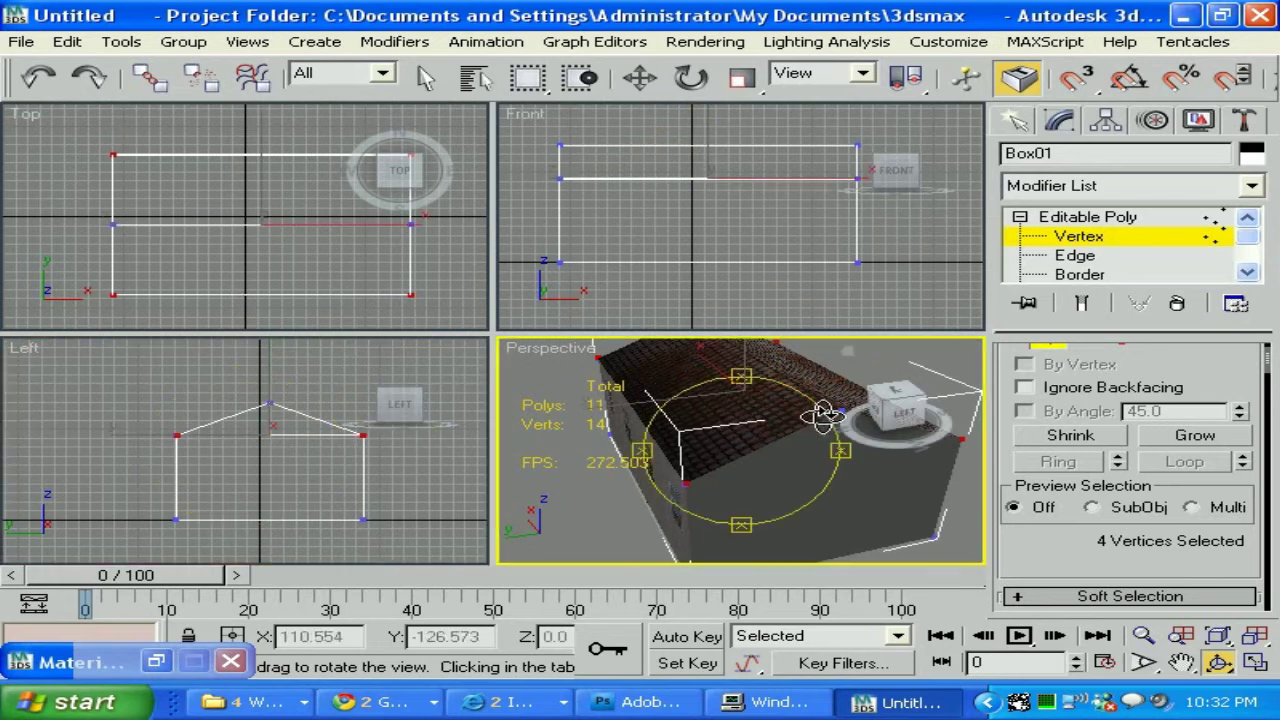
pyautogui.moveTo(833, 443); pyautogui.dragTo(665, 420)
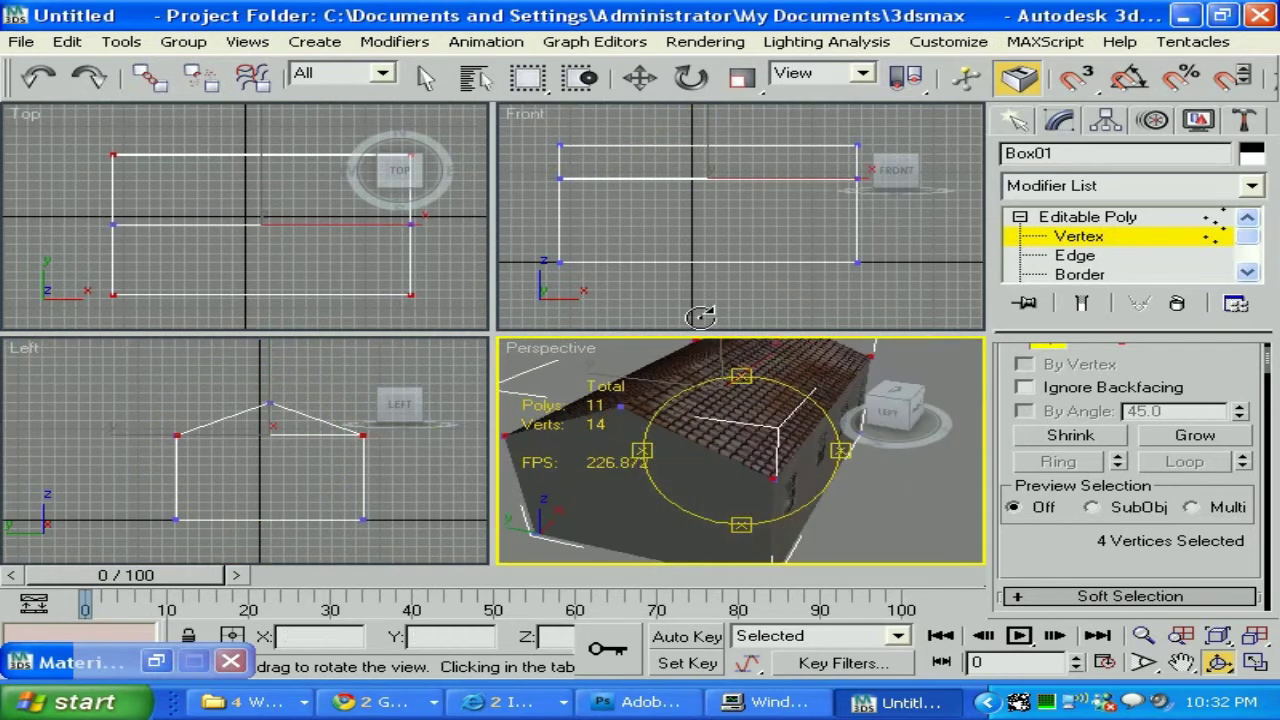
pyautogui.hotkey('shift', 'q')
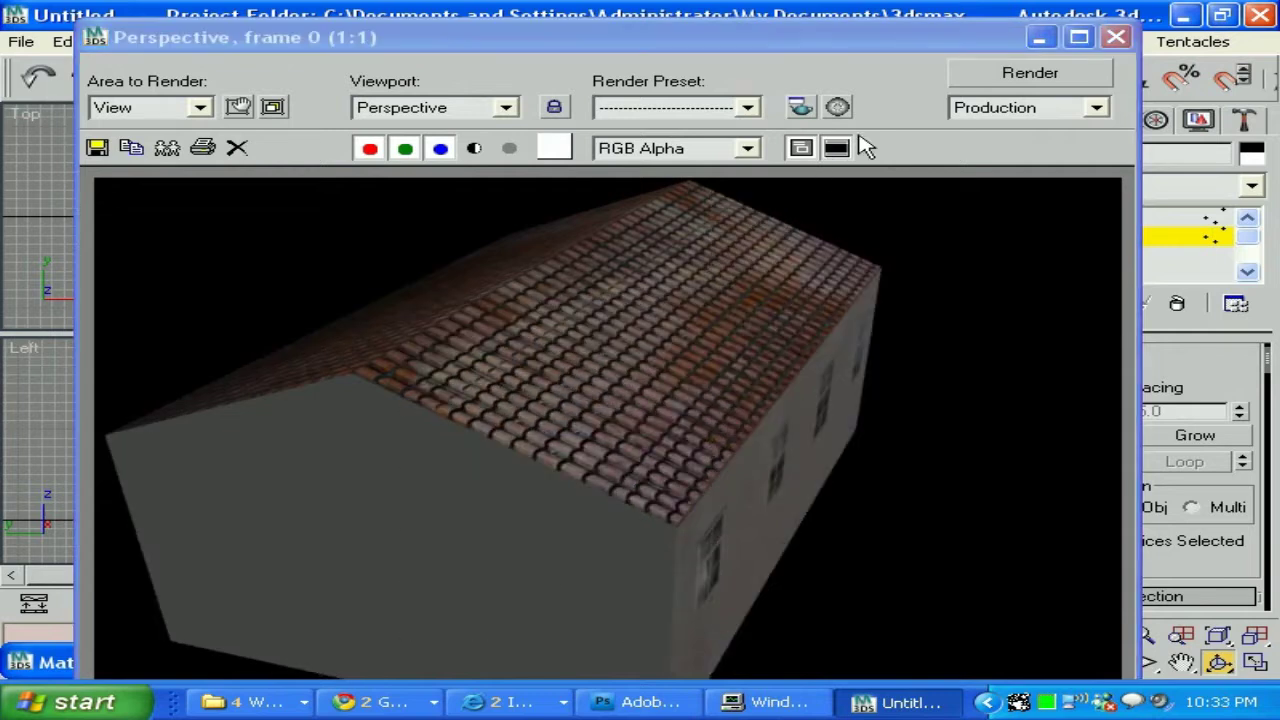
pyautogui.click(1116, 37)
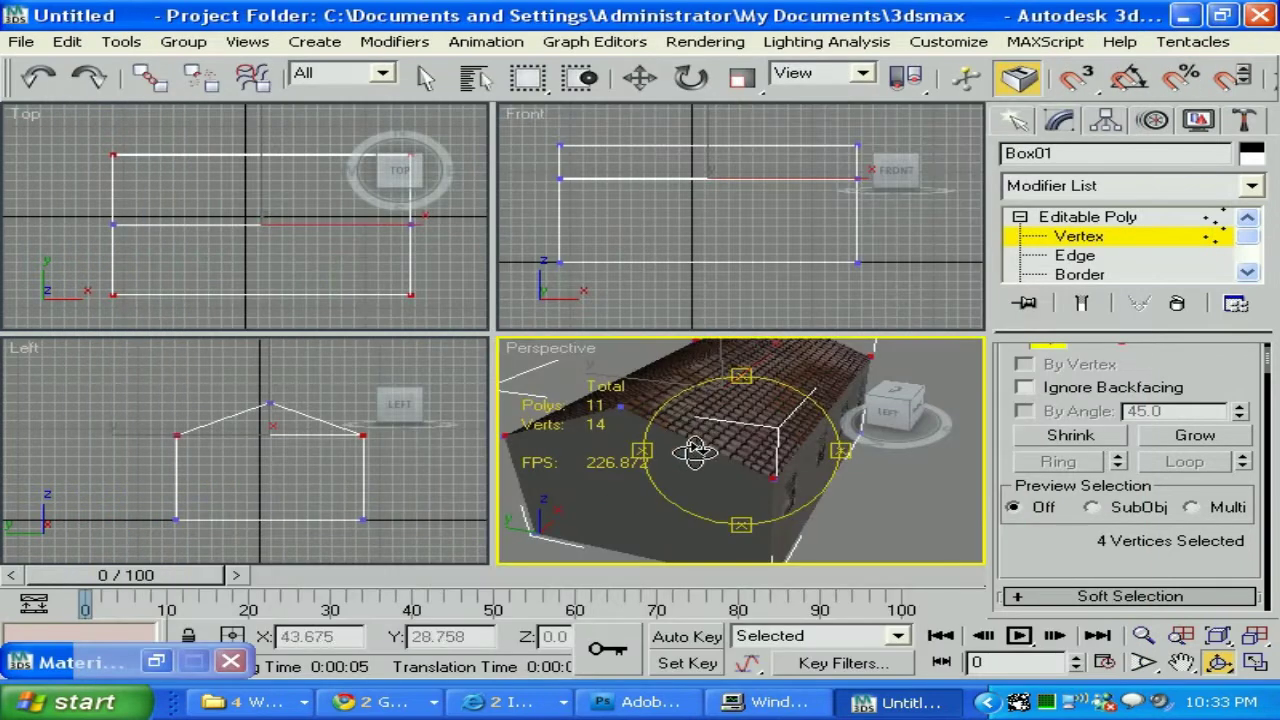
pyautogui.scroll(-2, 1256, 252)
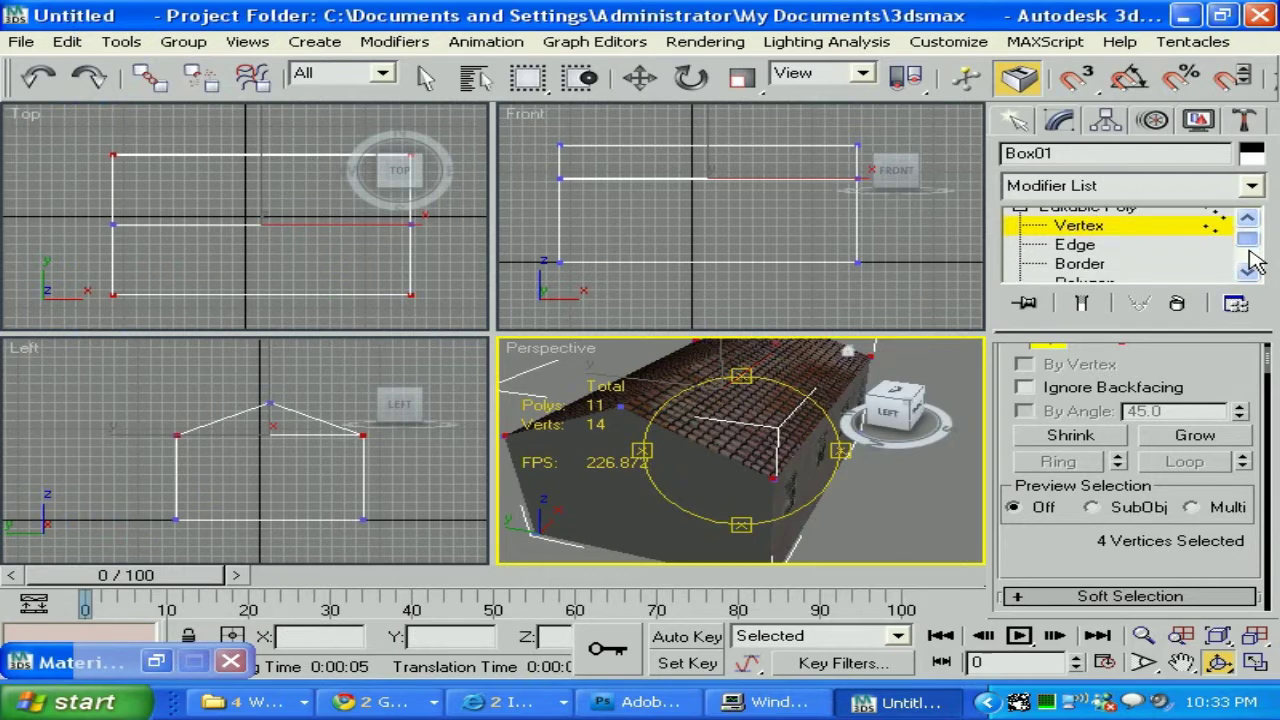
# At Vertex level, clear the selection and box-select the two roof apex vertices in the Left view.
pyautogui.click(1086, 256)
pyautogui.press('r')
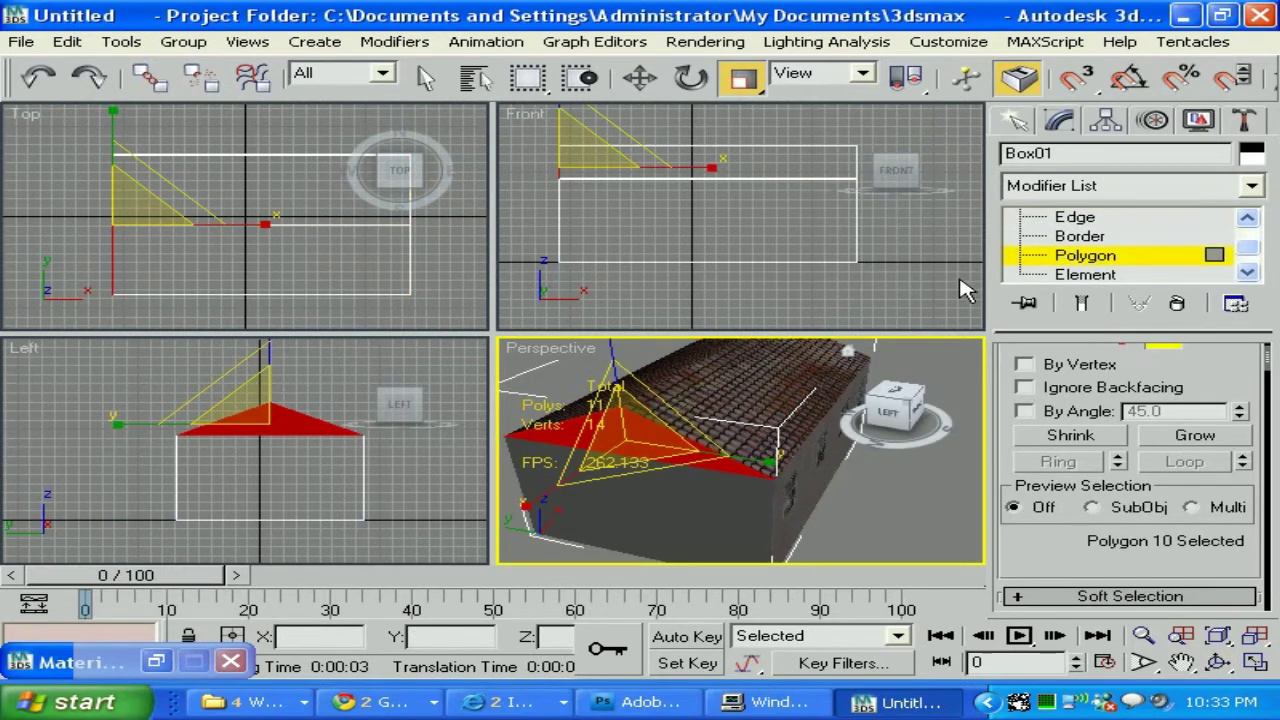
pyautogui.click(1073, 218)
pyautogui.scroll(2, 1068, 226)
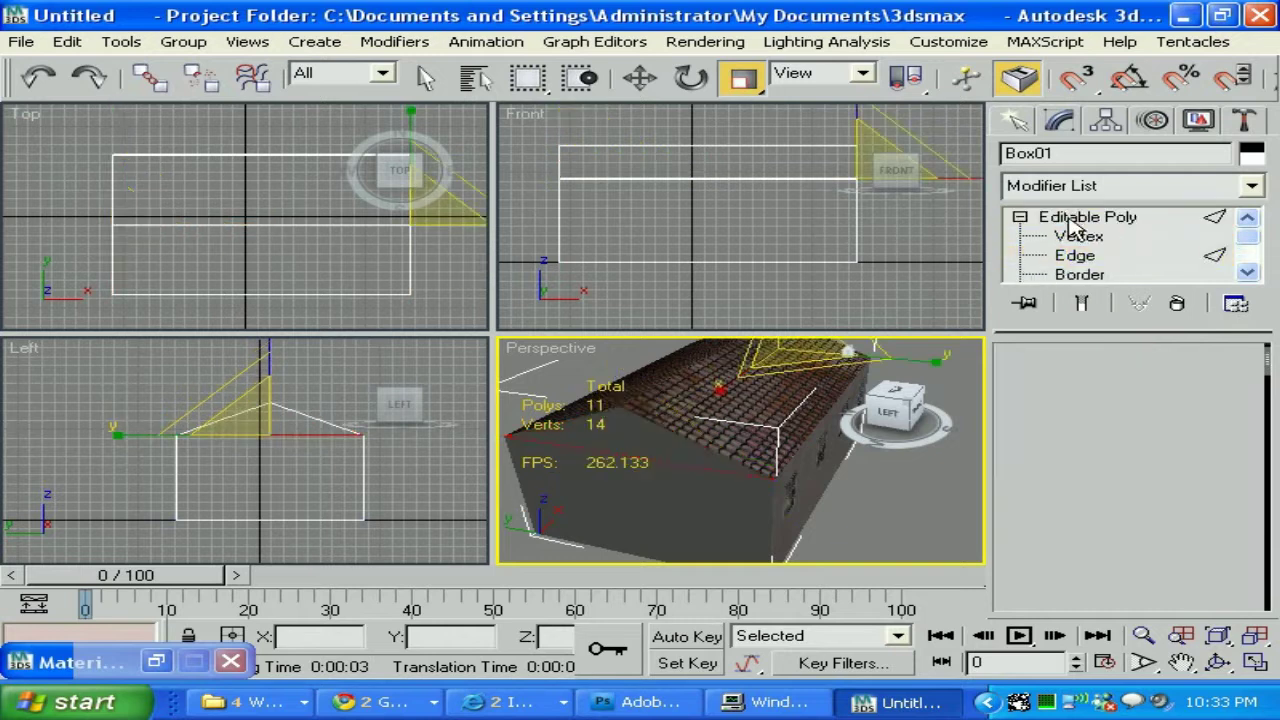
pyautogui.click(1080, 236)
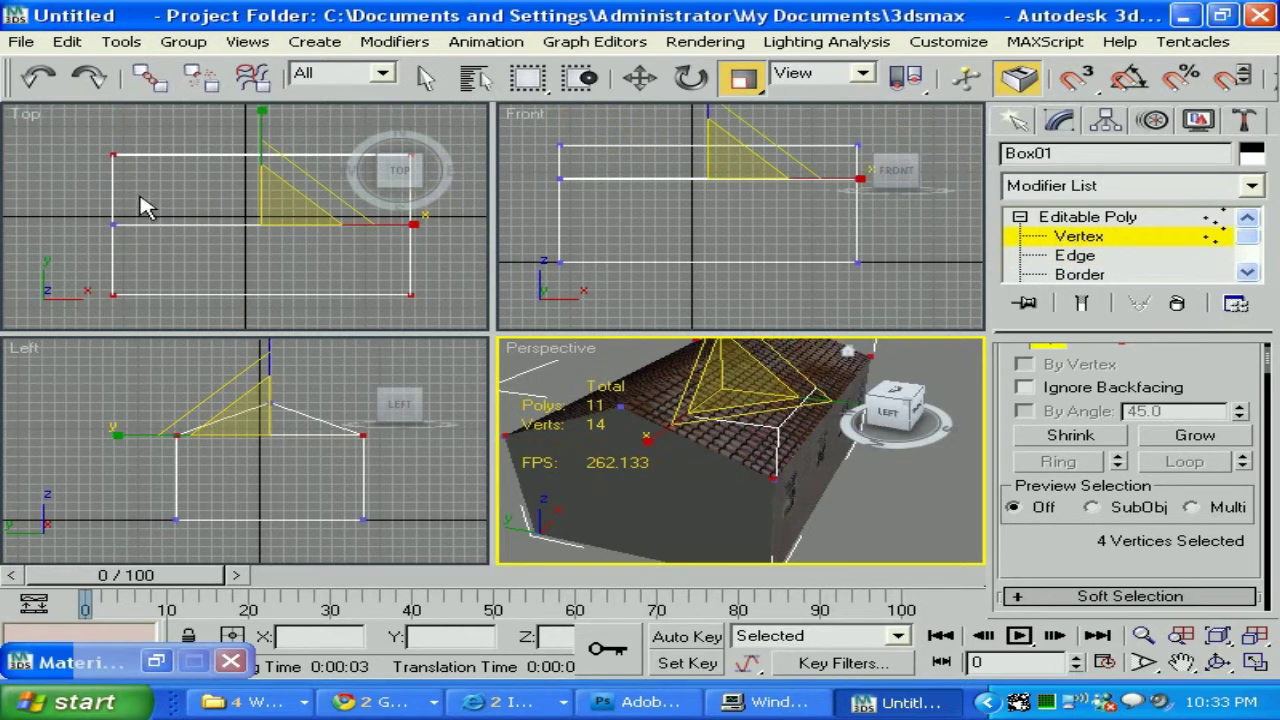
pyautogui.click(76, 145)
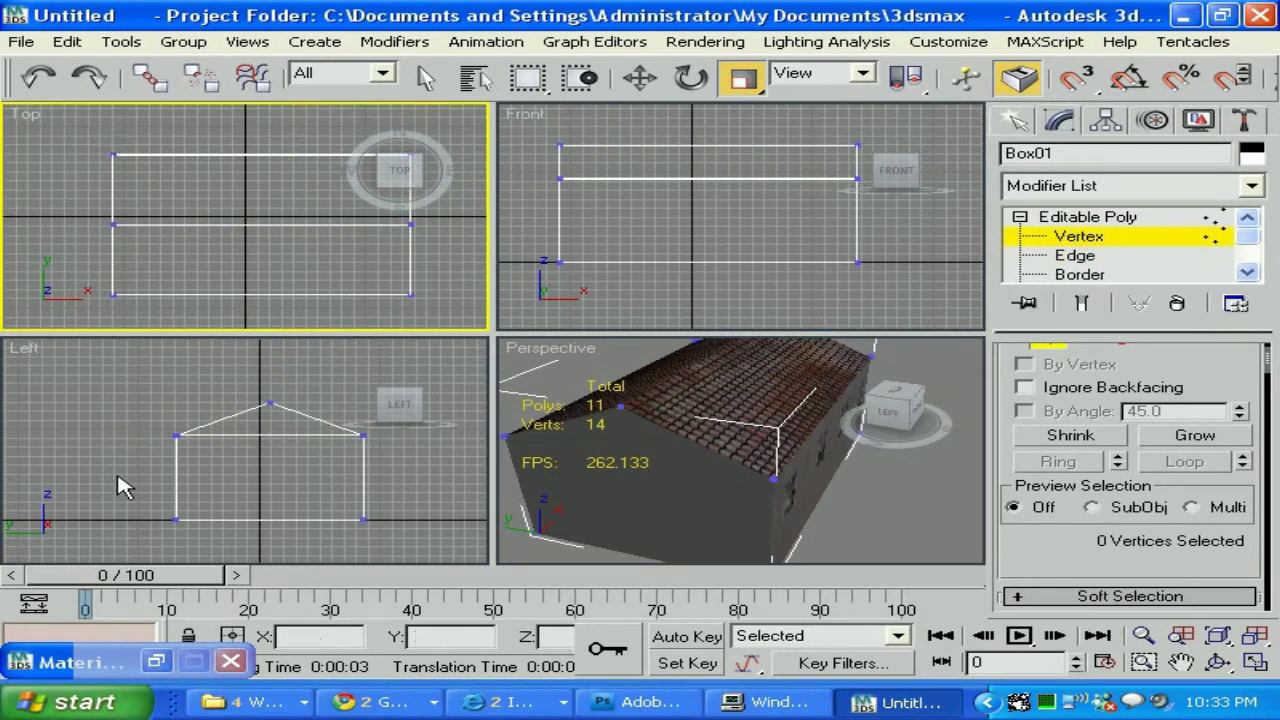
pyautogui.moveTo(266, 388); pyautogui.dragTo(286, 427)
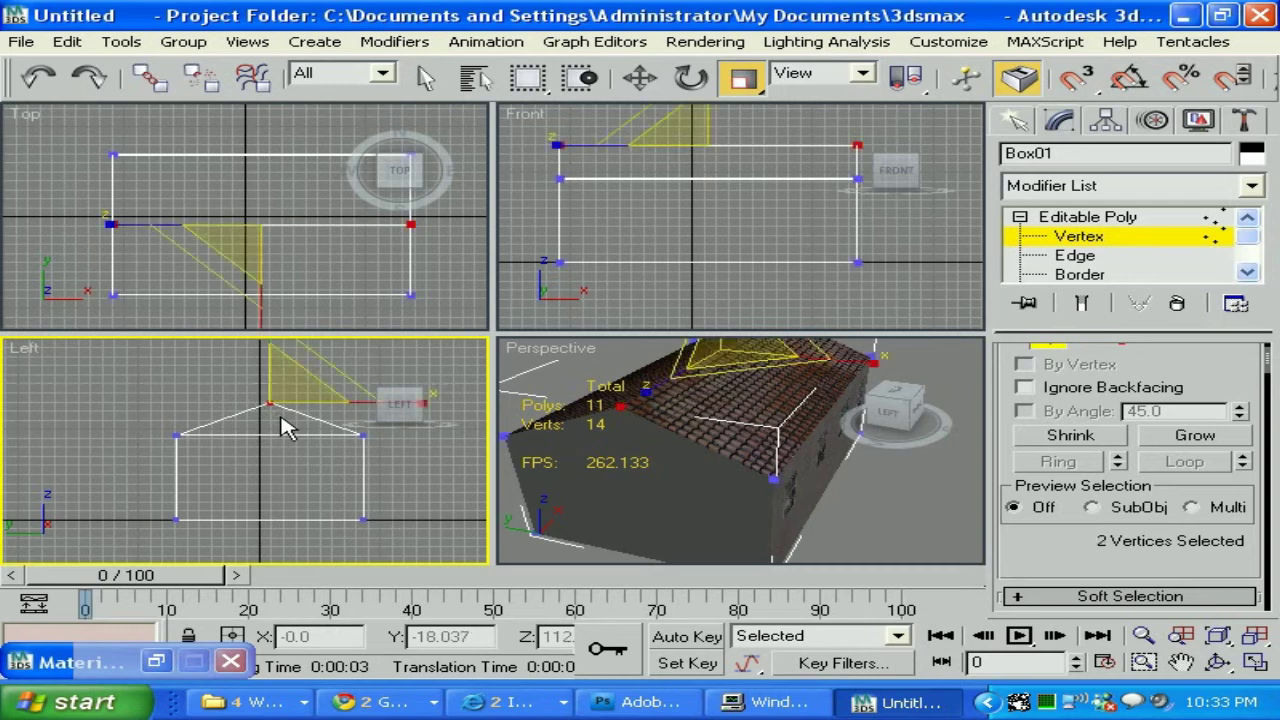
# Scale the ridge-end vertices inward in the Top view to form hips, then maximize Perspective.
pyautogui.click(410, 222)
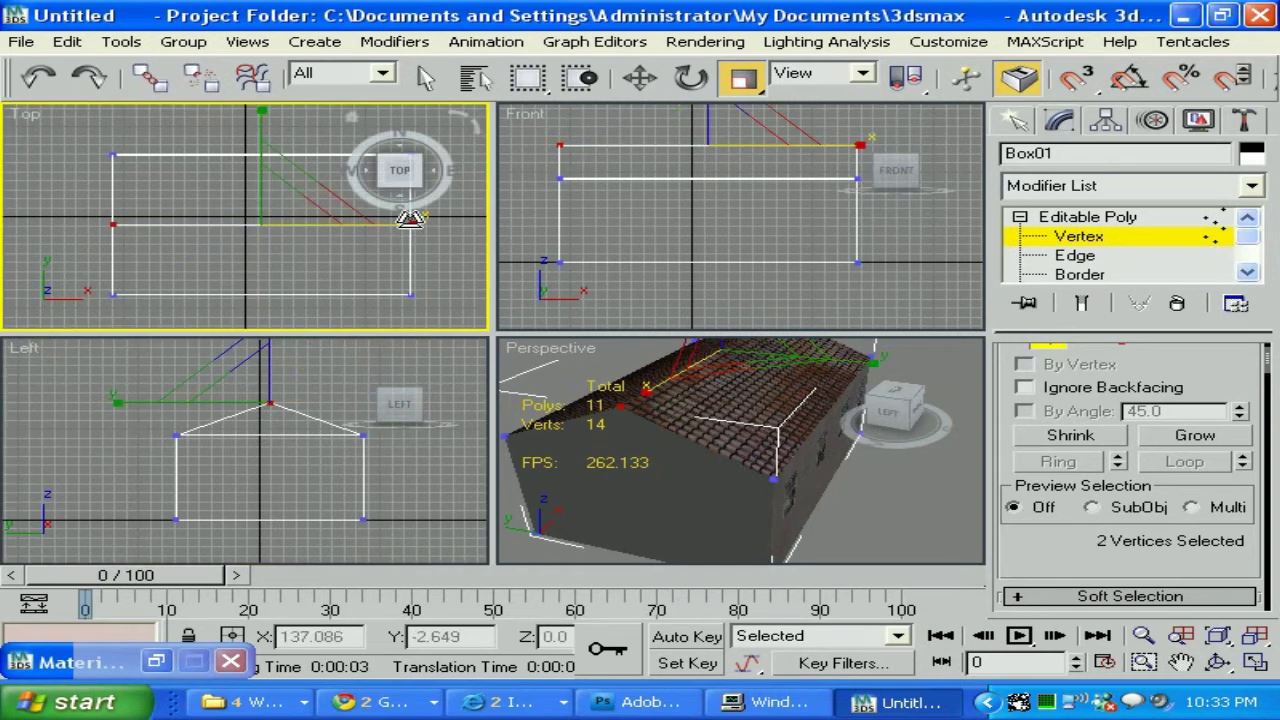
pyautogui.moveTo(406, 218); pyautogui.dragTo(388, 222)
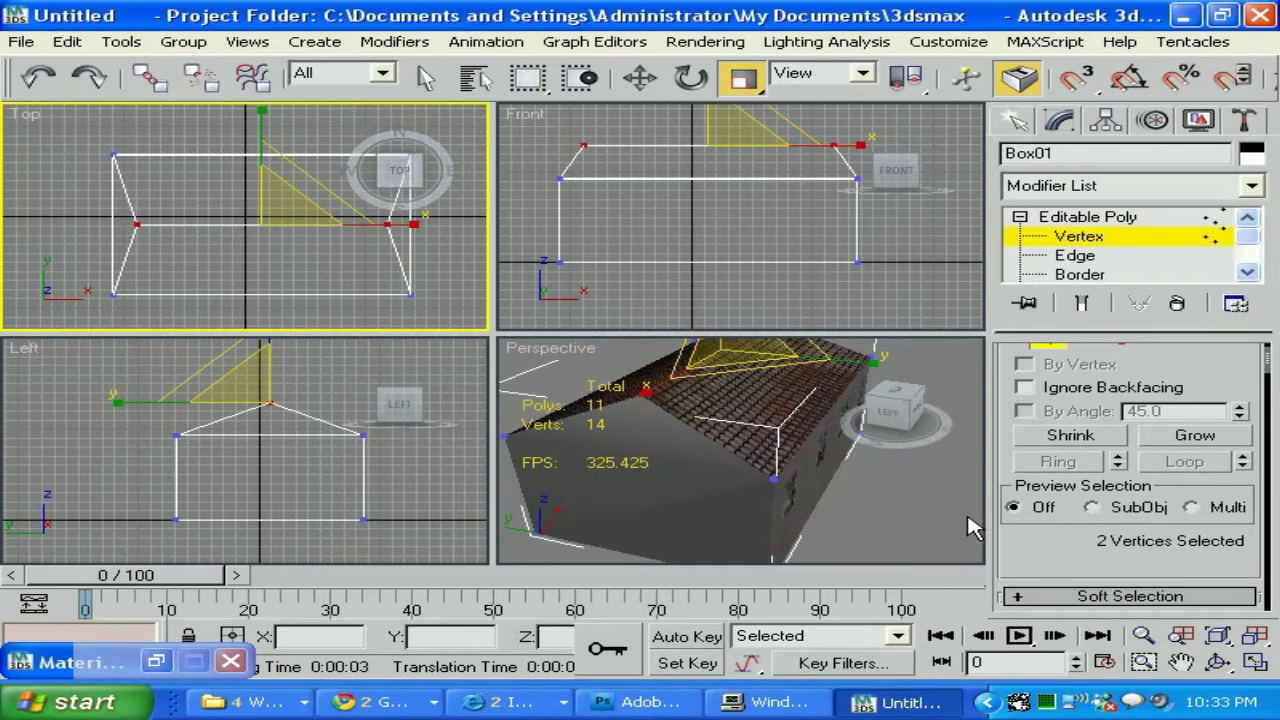
pyautogui.click(972, 556)
pyautogui.click(1217, 662)
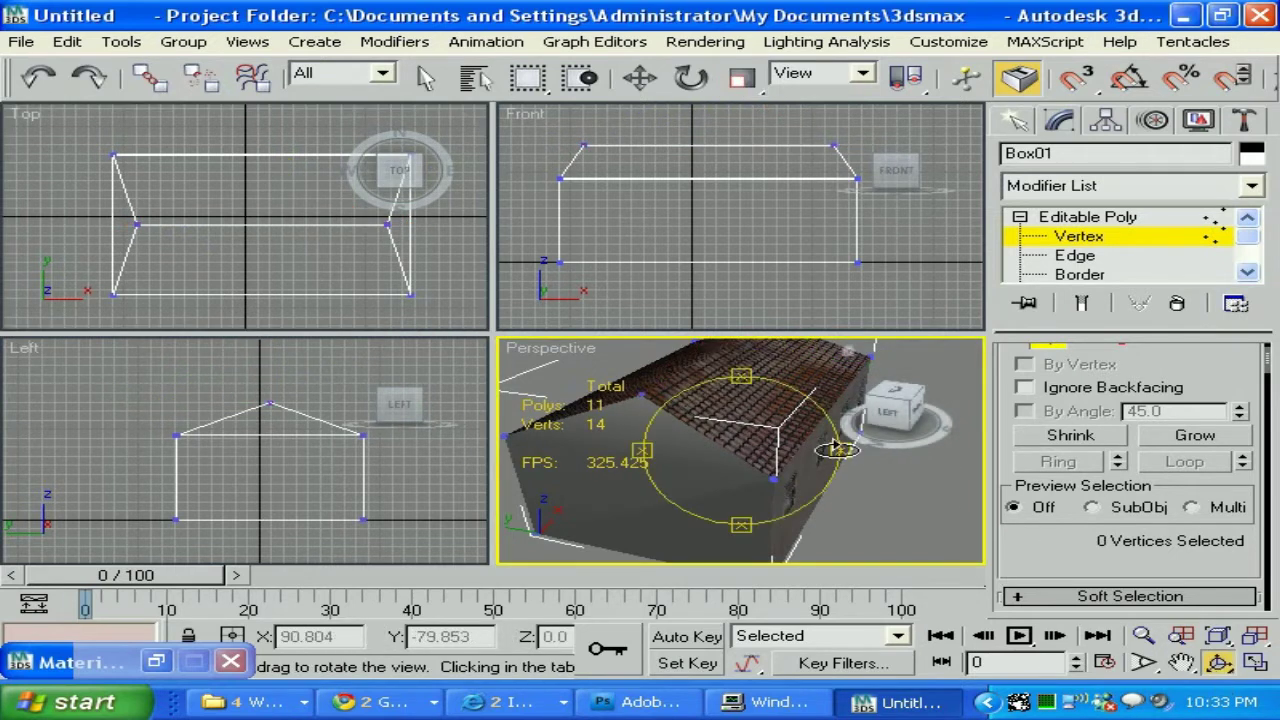
pyautogui.click(1252, 663)
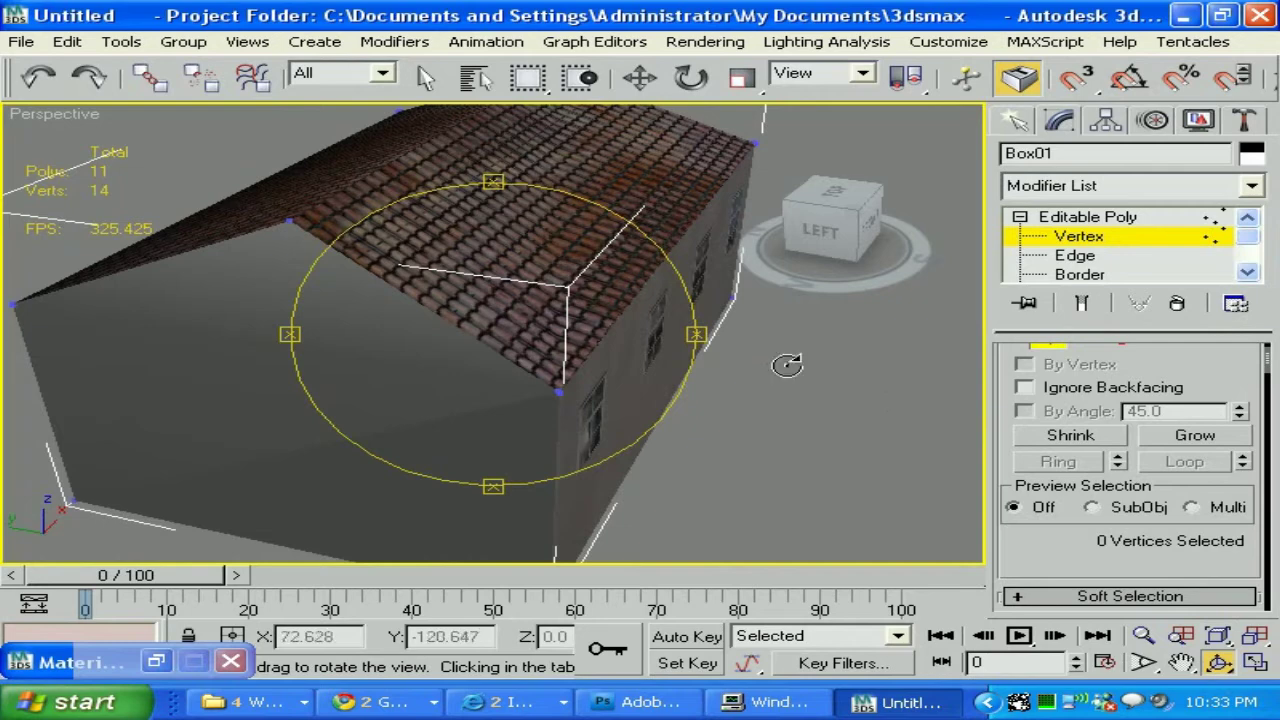
# Test-render the hipped roof in Perspective, then orbit and tilt to look down onto the roof.
pyautogui.moveTo(694, 334); pyautogui.dragTo(463, 343)
pyautogui.hotkey('shift', 'q')
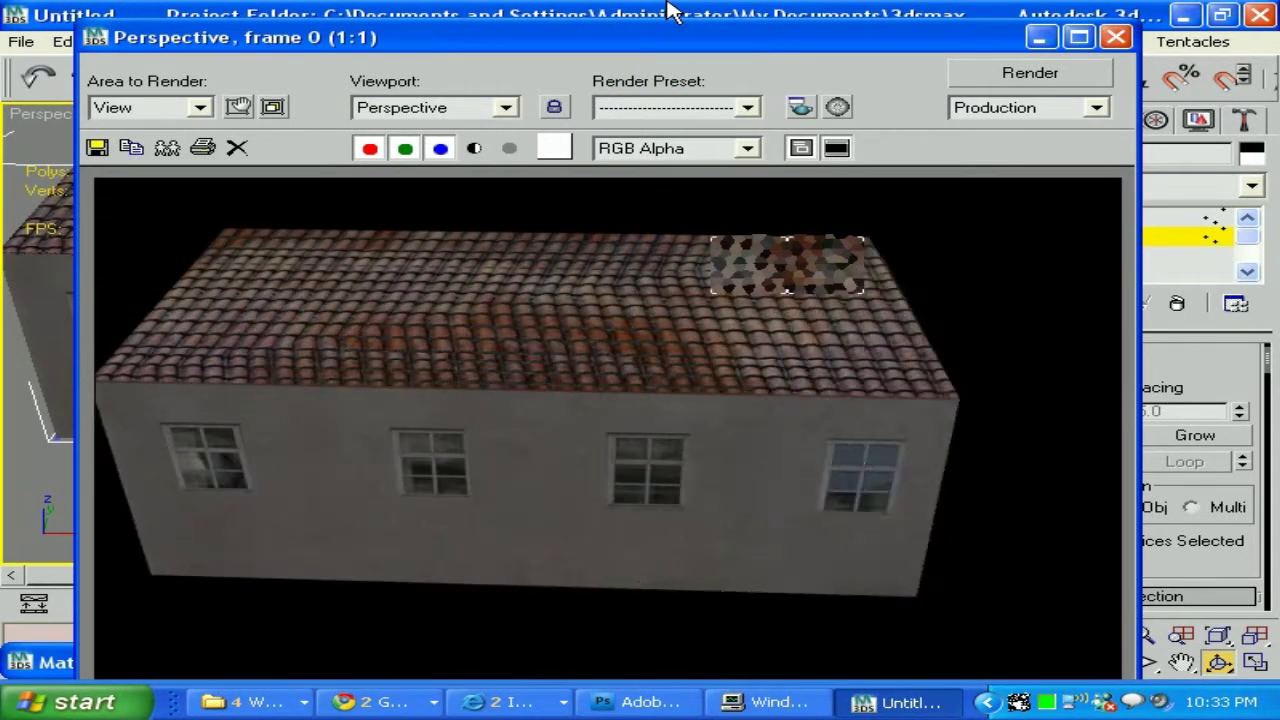
pyautogui.click(1116, 37)
pyautogui.moveTo(697, 336); pyautogui.dragTo(354, 363)
pyautogui.moveTo(491, 177); pyautogui.dragTo(493, 205)
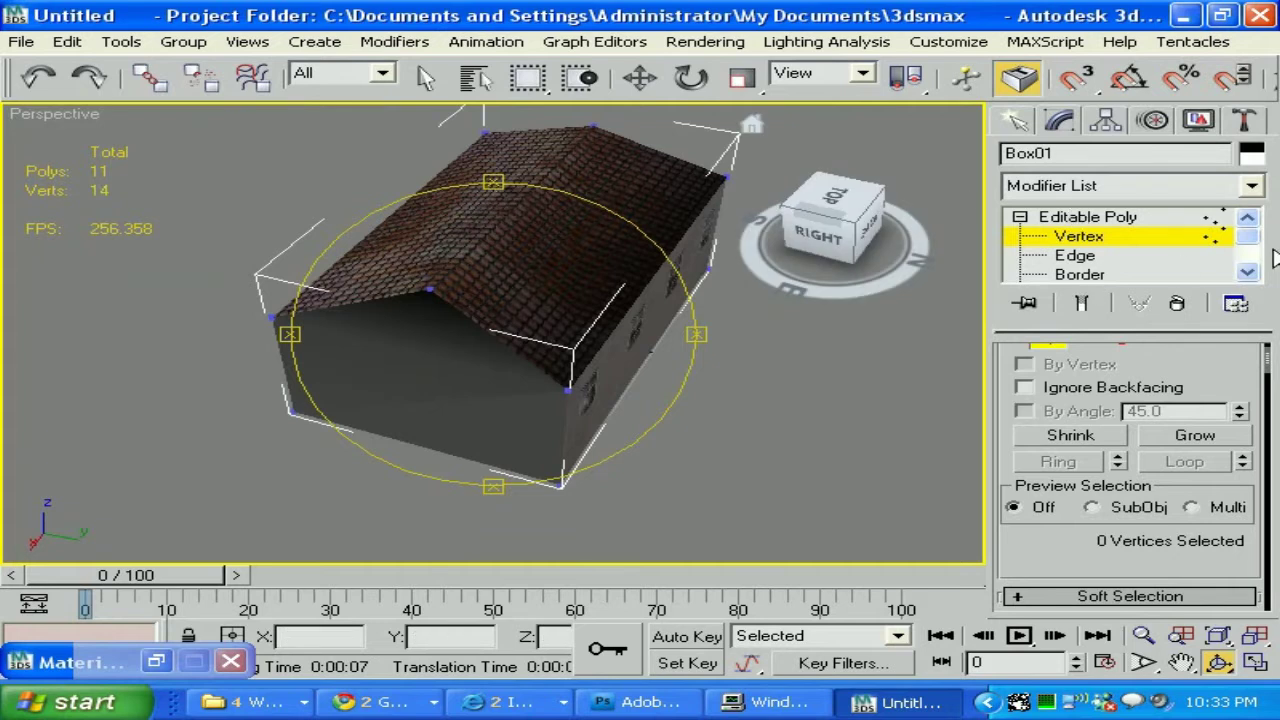
# At Polygon level, select the near hip end and both roof slopes.
pyautogui.scroll(-2, 1255, 248)
pyautogui.click(1100, 255)
pyautogui.press('r')
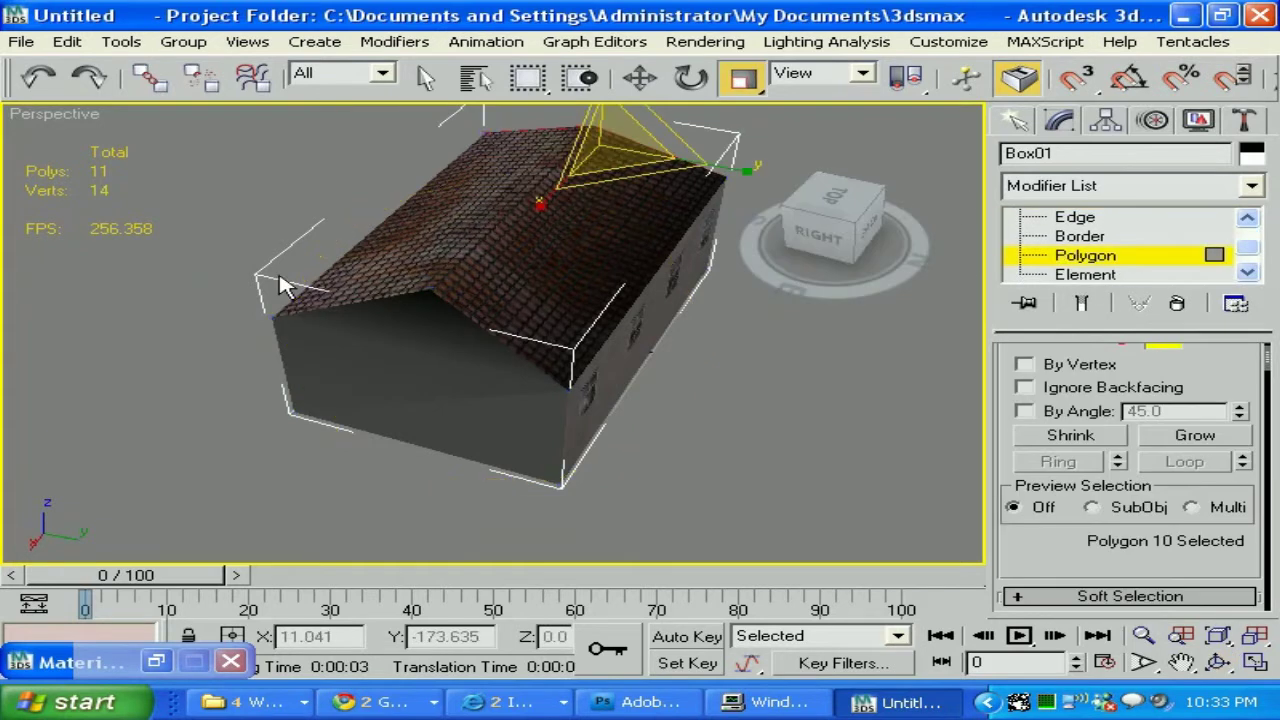
pyautogui.click(377, 313)
pyautogui.keyDown('ctrl'); pyautogui.click(523, 277); pyautogui.keyUp('ctrl')
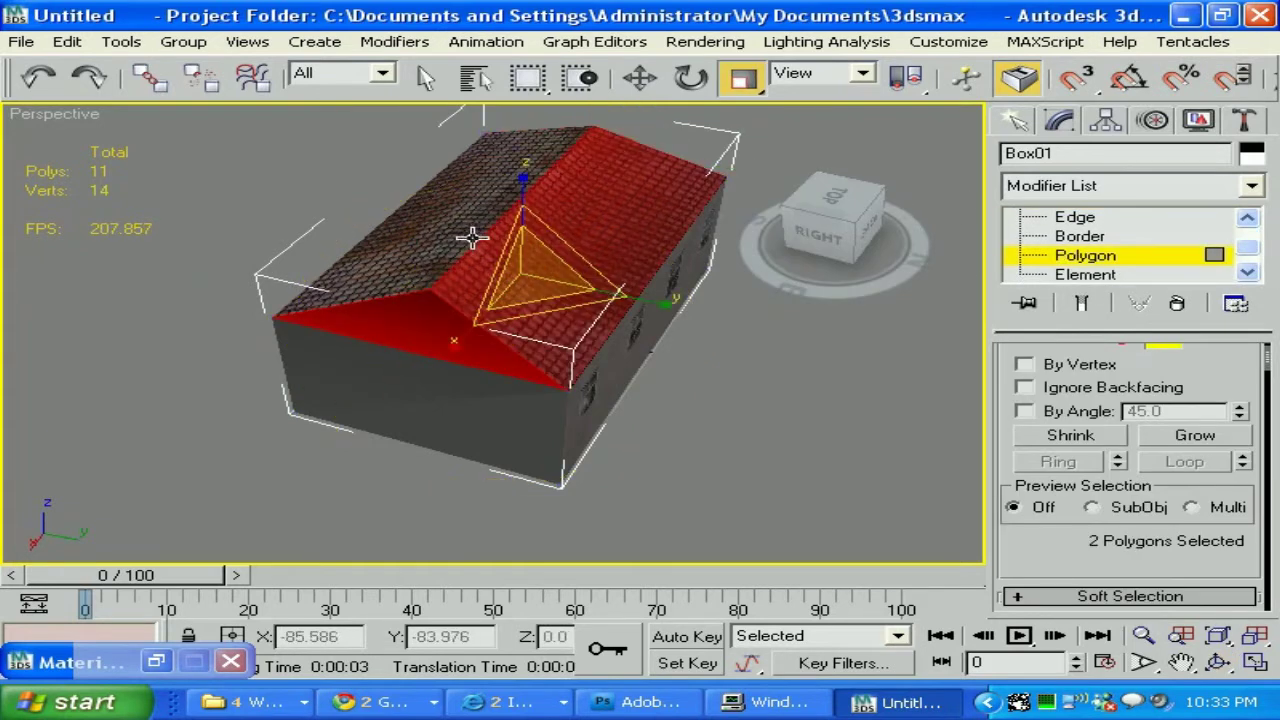
pyautogui.keyDown('ctrl'); pyautogui.click(586, 279); pyautogui.keyUp('ctrl')
# Orbit to the far end, add its hip face to the selection, and open the Material Editor.
pyautogui.click(1218, 662)
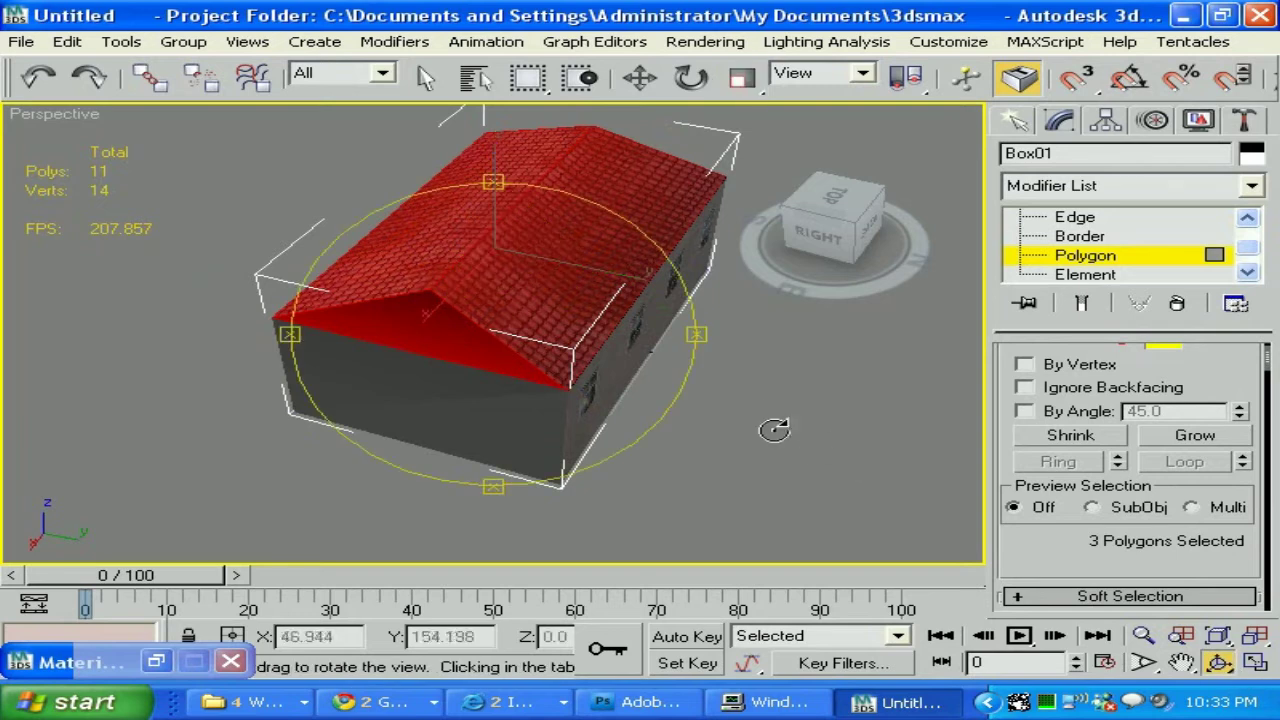
pyautogui.moveTo(697, 328); pyautogui.dragTo(646, 320)
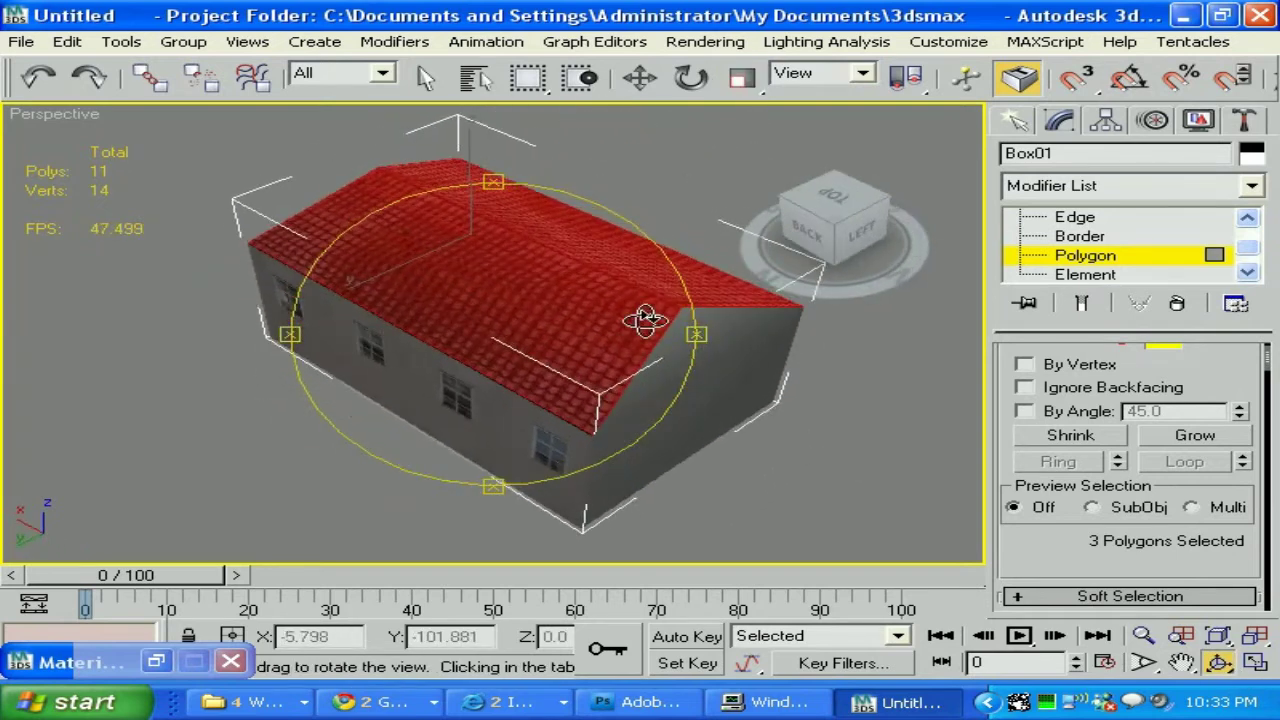
pyautogui.rightClick(686, 318)
pyautogui.keyDown('ctrl'); pyautogui.click(690, 325); pyautogui.keyUp('ctrl')
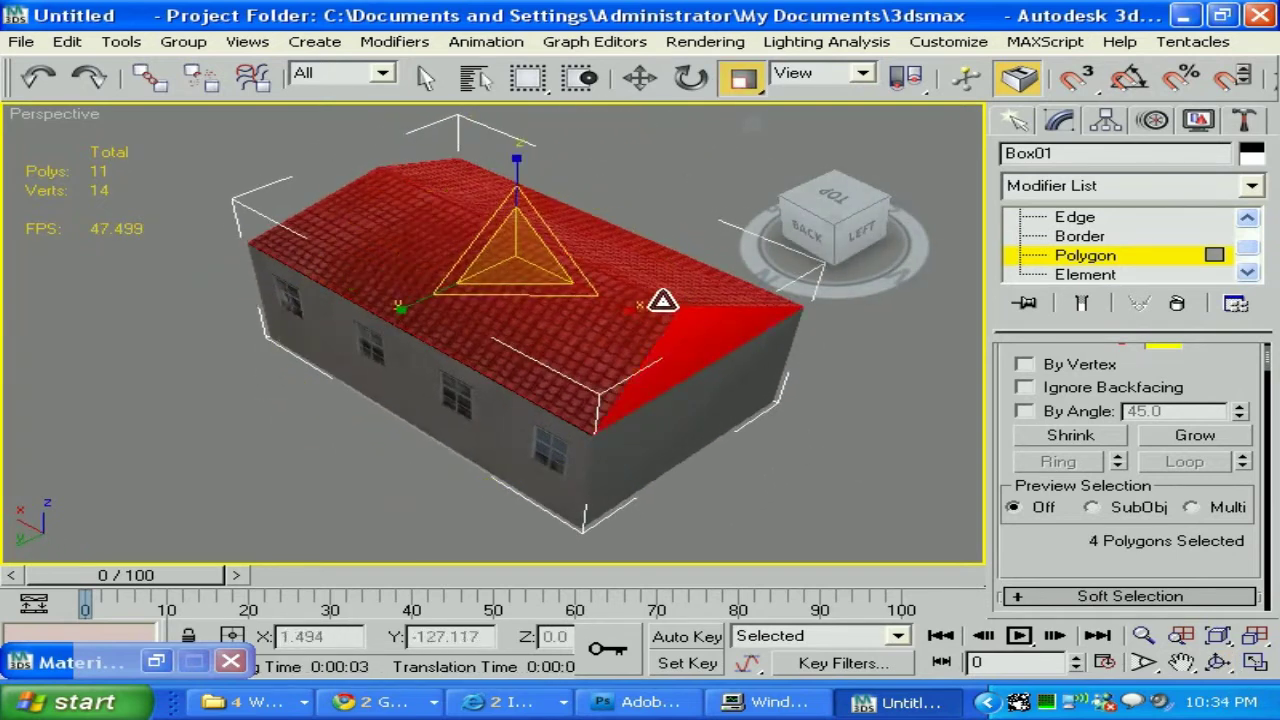
pyautogui.press('m')
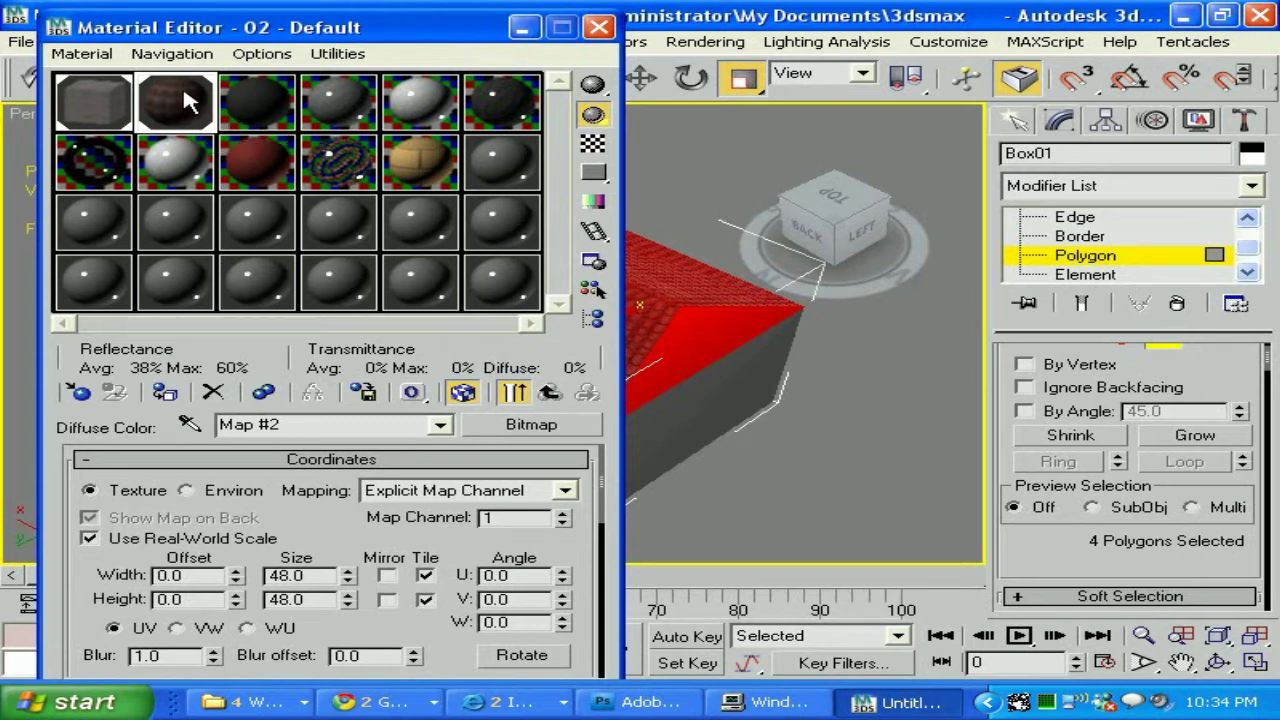
# Show the tile material in the viewport and minimize the Material Editor.
pyautogui.click(166, 395)
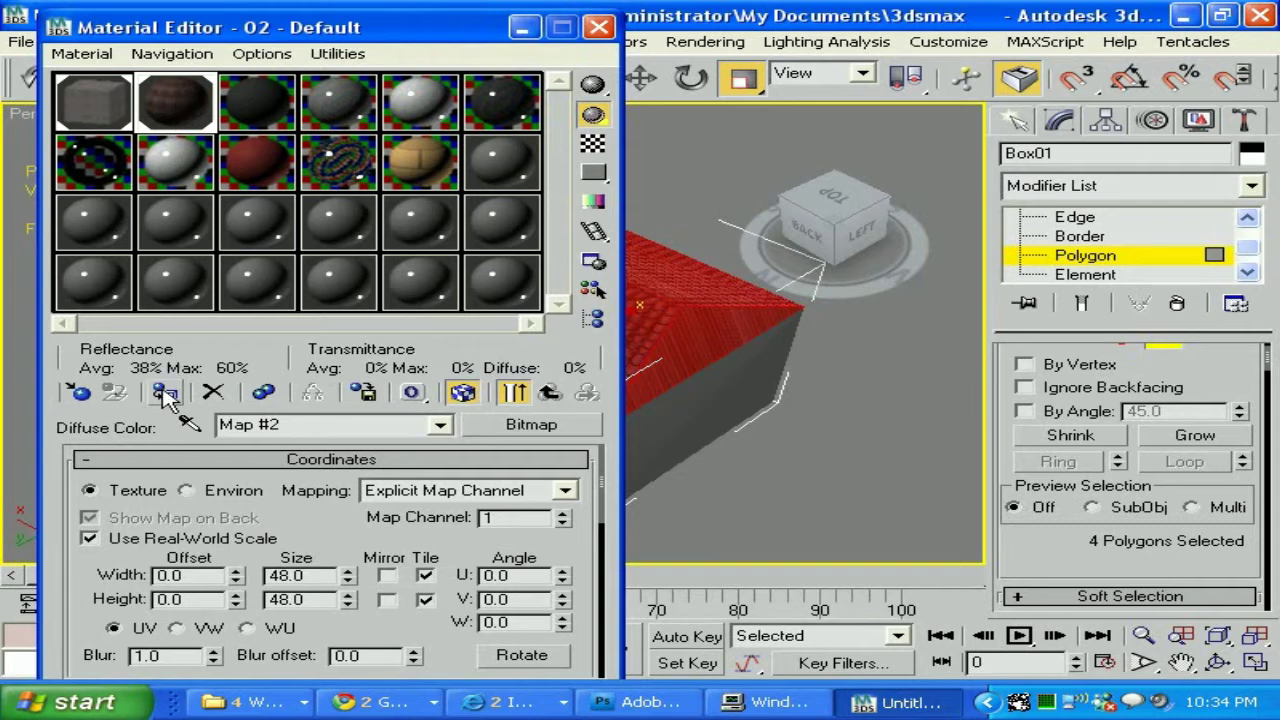
pyautogui.click(523, 28)
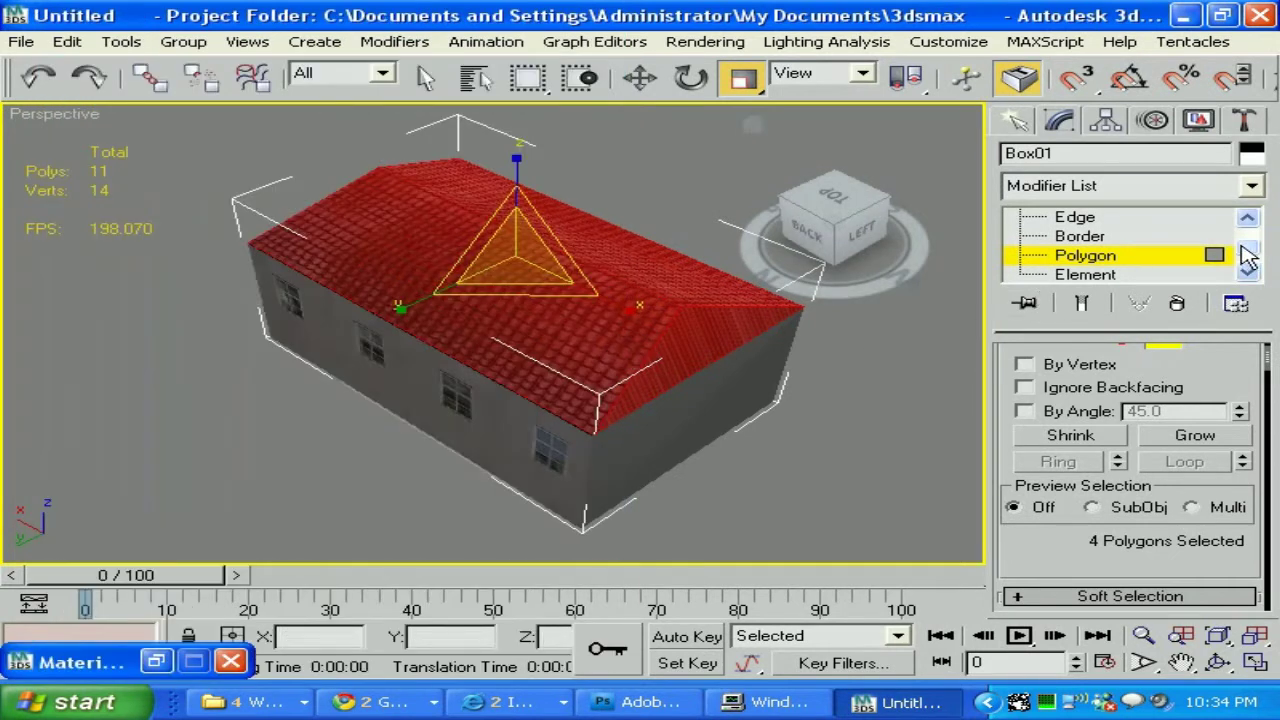
pyautogui.scroll(2, 1245, 250)
# Add a UVW Map modifier with Box mapping to the roof polygons and orbit slightly.
pyautogui.click(1175, 190)
pyautogui.scroll(-2, 1130, 172)
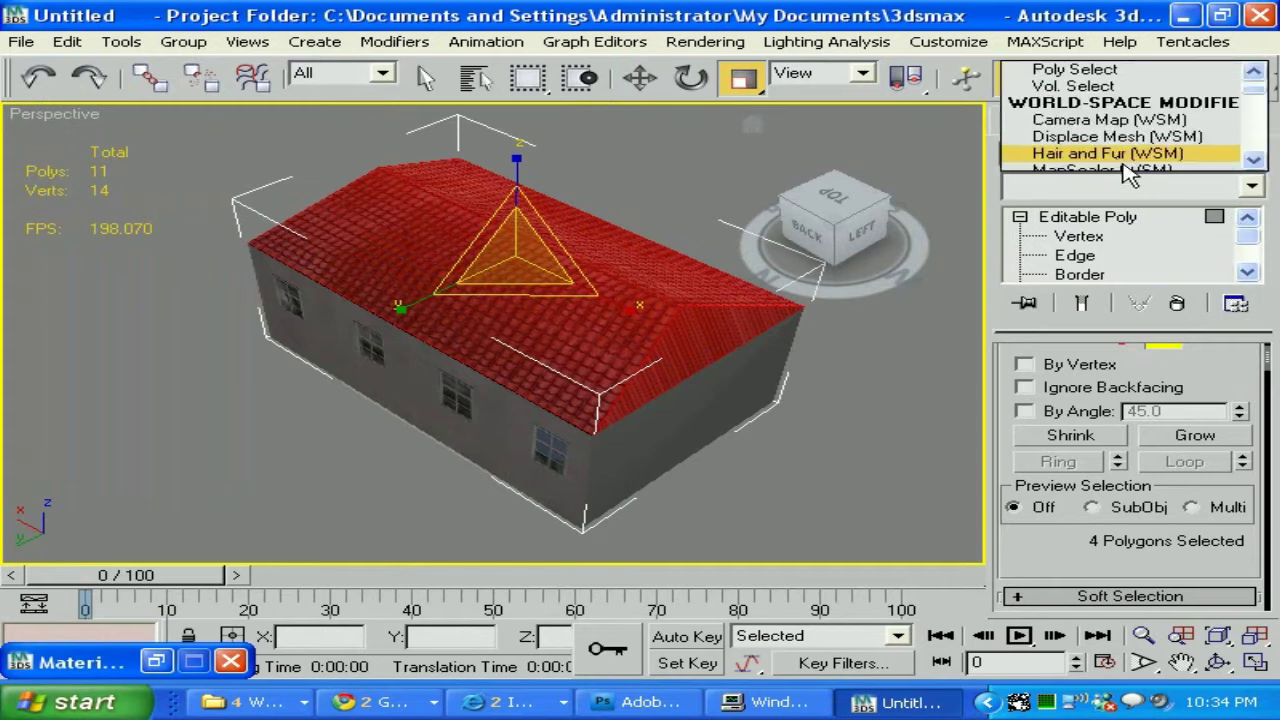
pyautogui.scroll(2, 1125, 168)
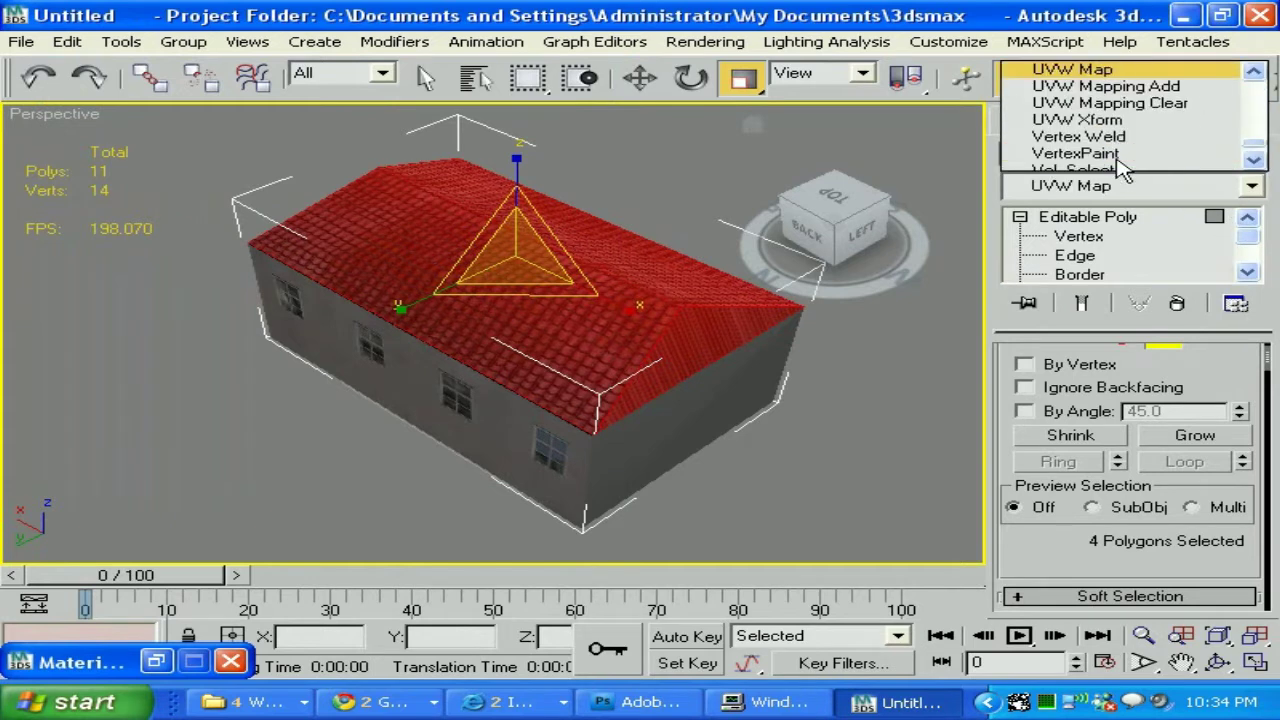
pyautogui.click(1098, 72)
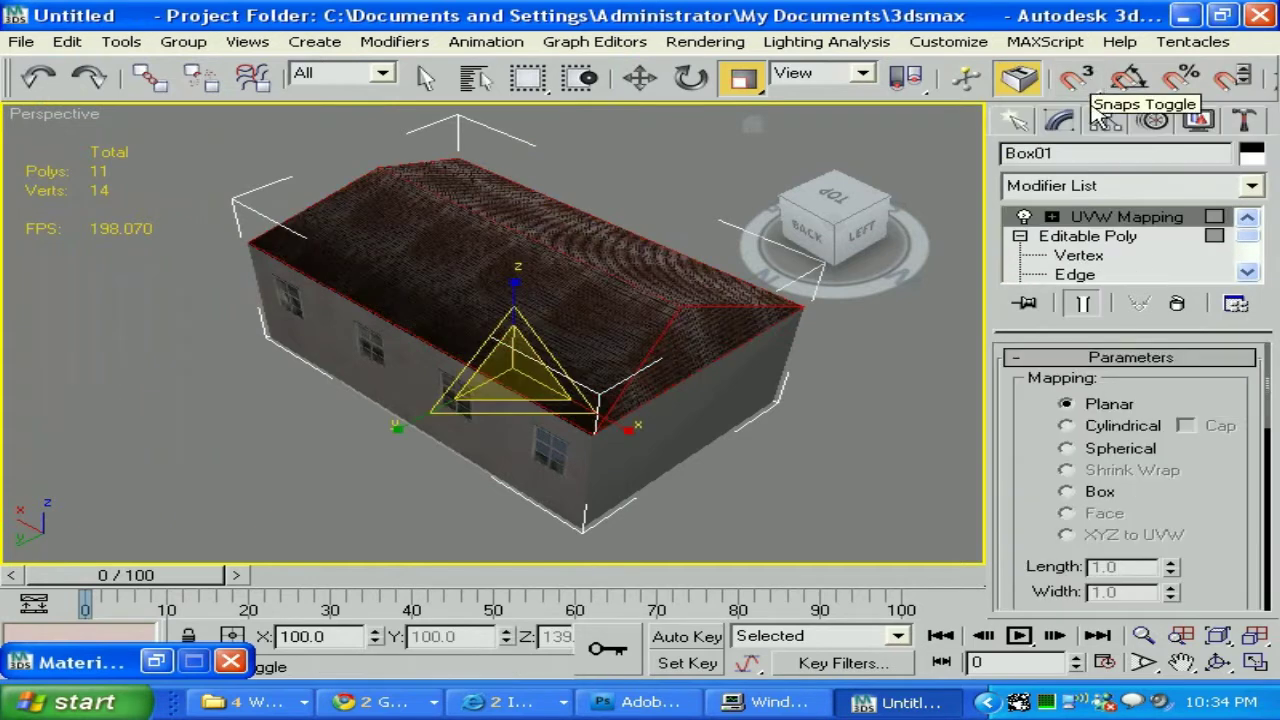
pyautogui.click(1070, 493)
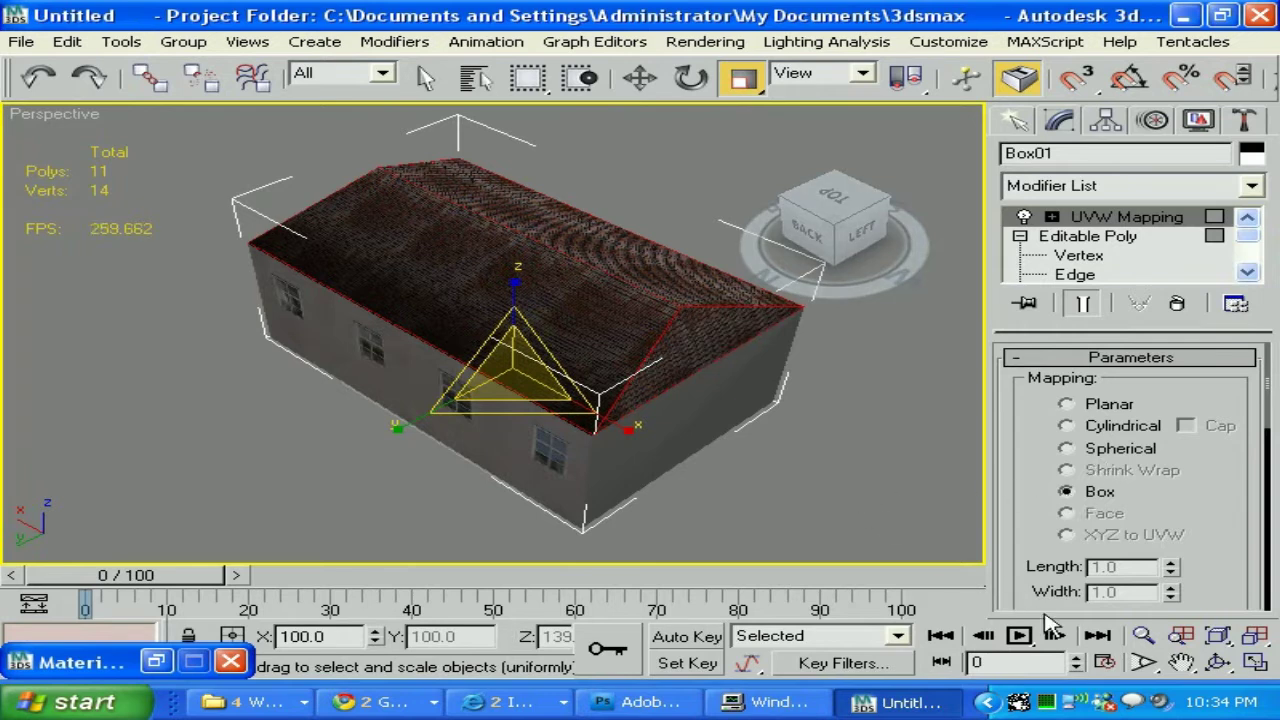
pyautogui.click(1217, 662)
pyautogui.moveTo(700, 336); pyautogui.dragTo(443, 336)
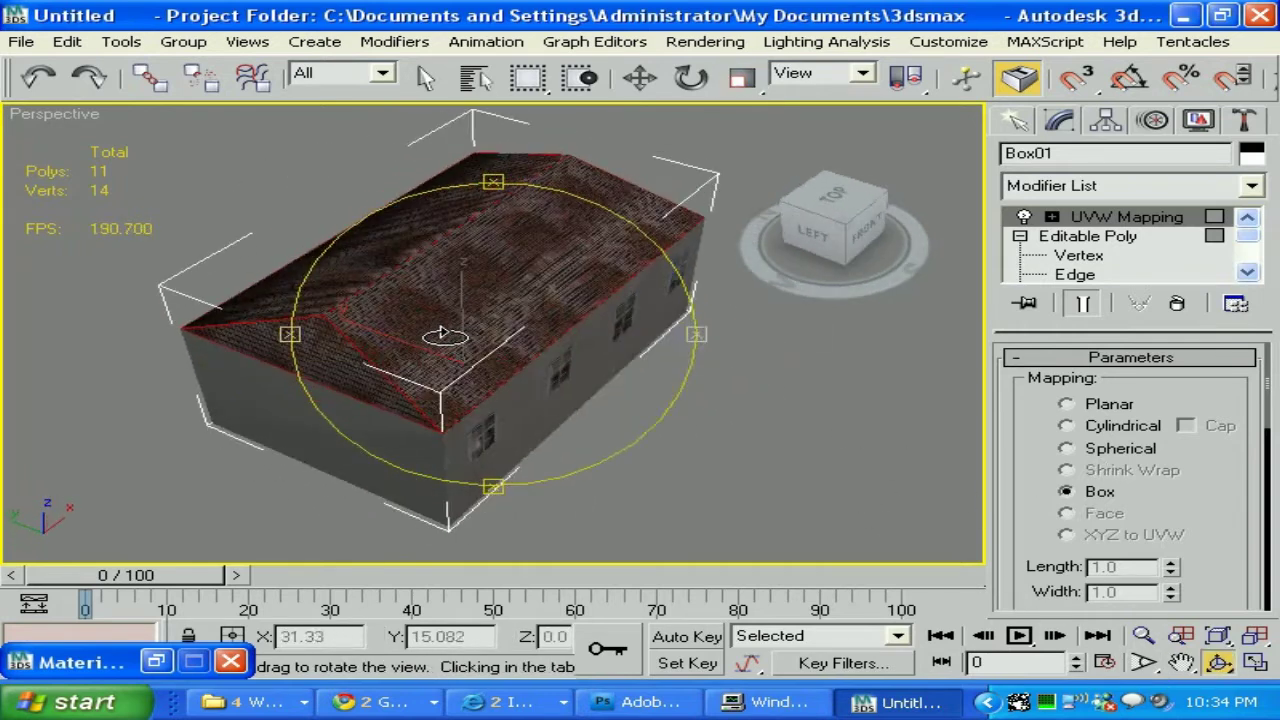
pyautogui.hotkey('shift', 'q')
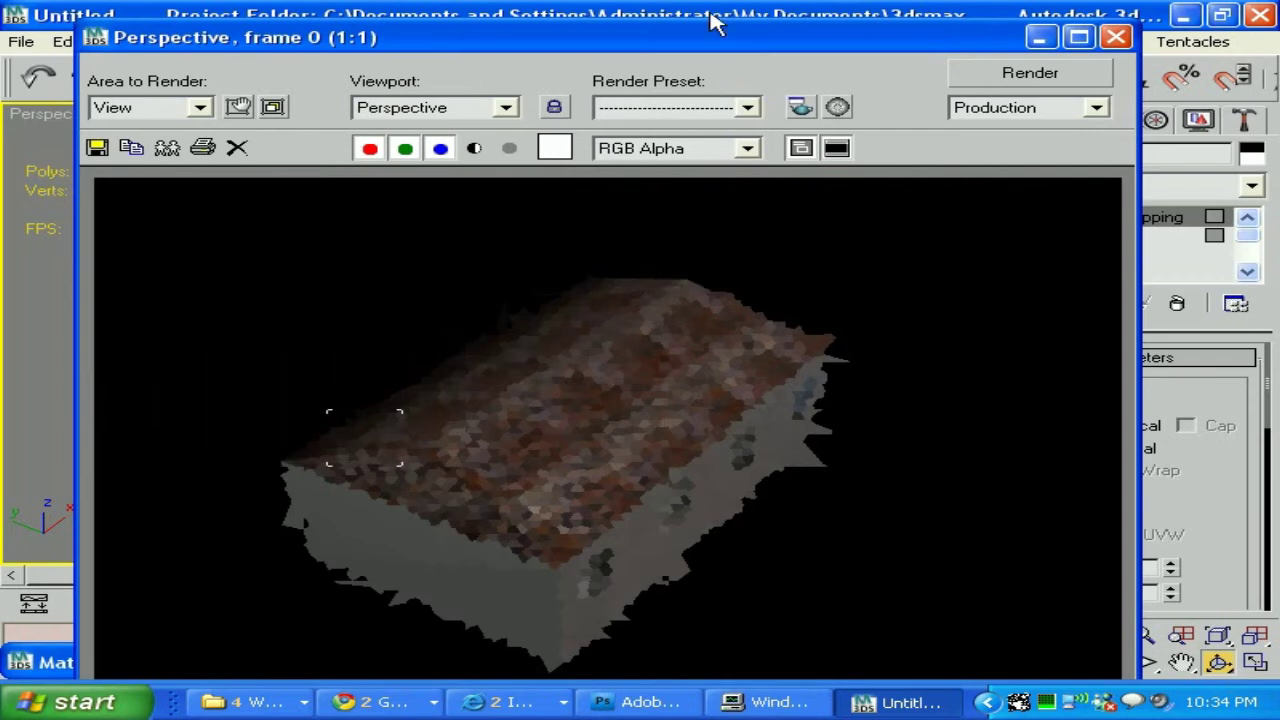
pyautogui.moveTo(715, 22); pyautogui.dragTo(714, 20)
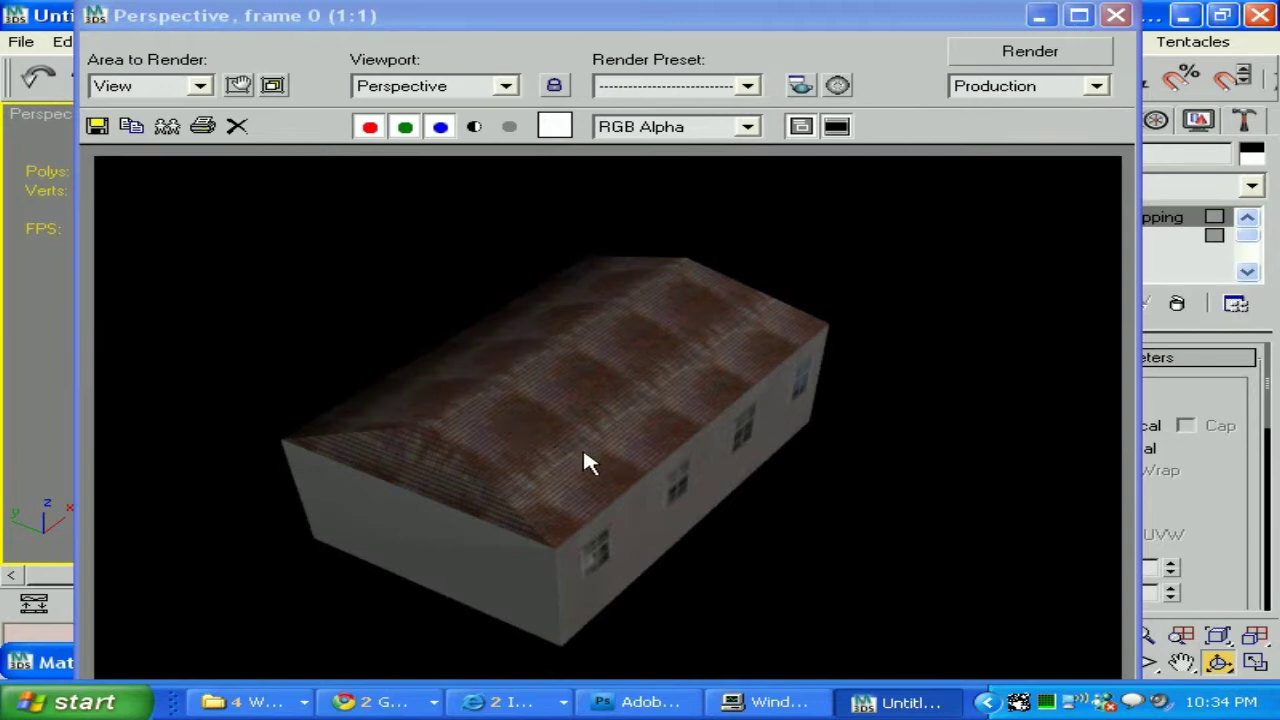
pyautogui.click(1114, 15)
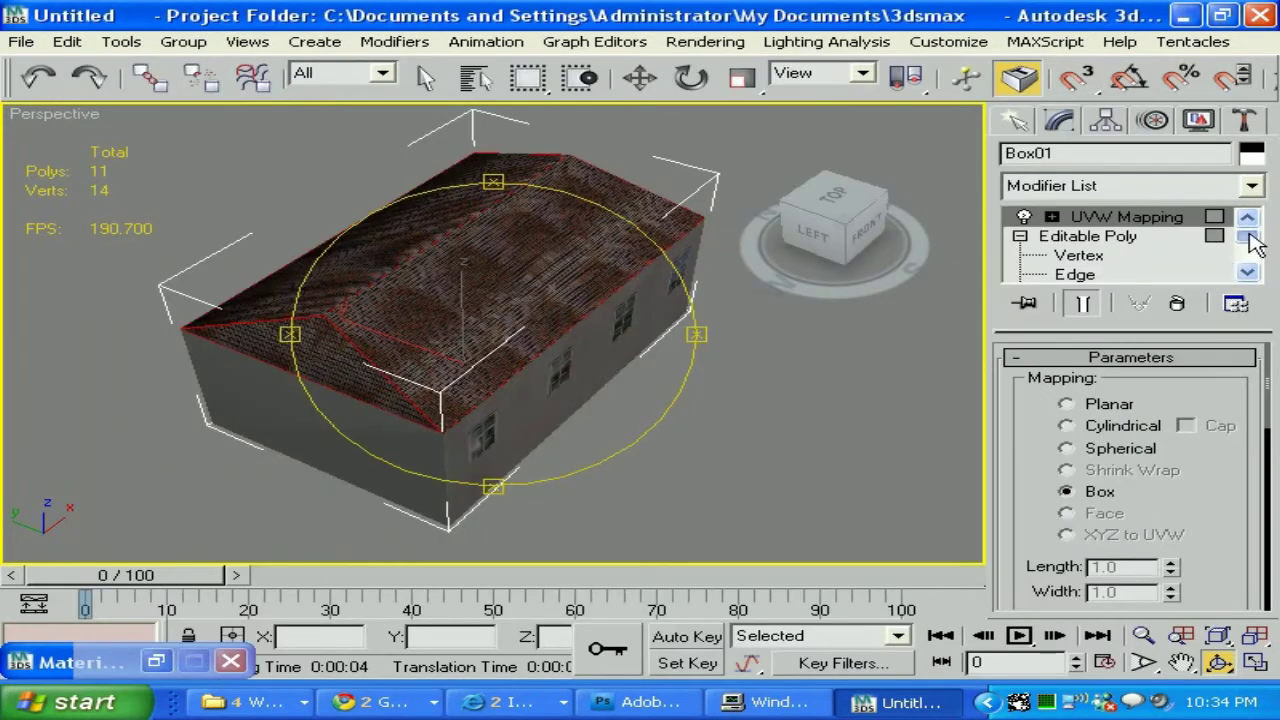
# Turn off Real-World Map Size and enter trial tiling values of 55.
pyautogui.moveTo(1270, 432); pyautogui.dragTo(1270, 510)
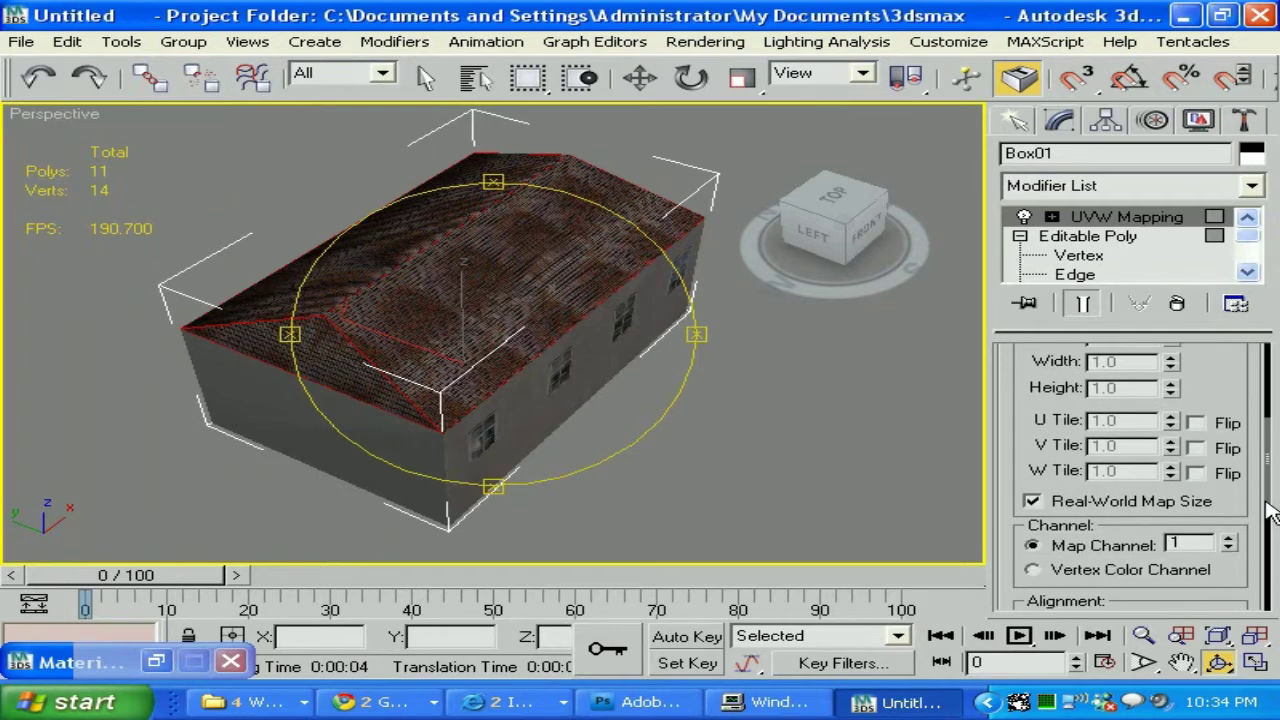
pyautogui.click(1032, 502)
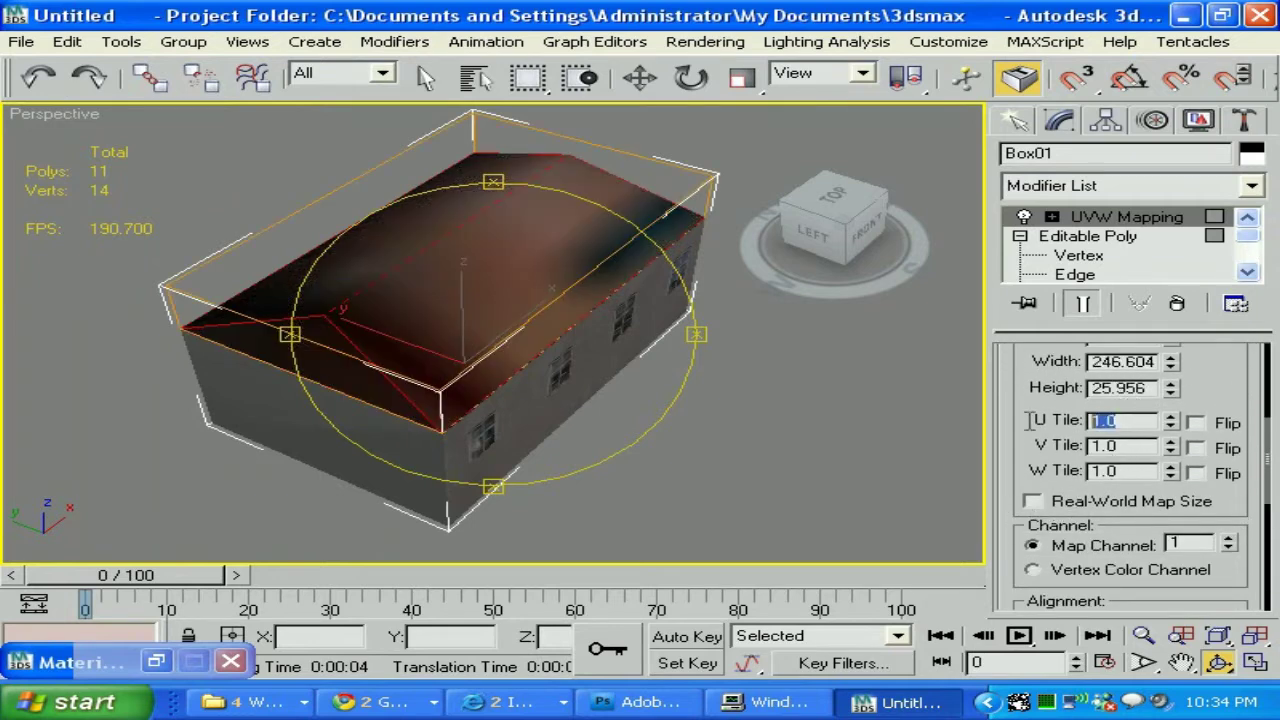
pyautogui.write('55')
pyautogui.click(1138, 445)
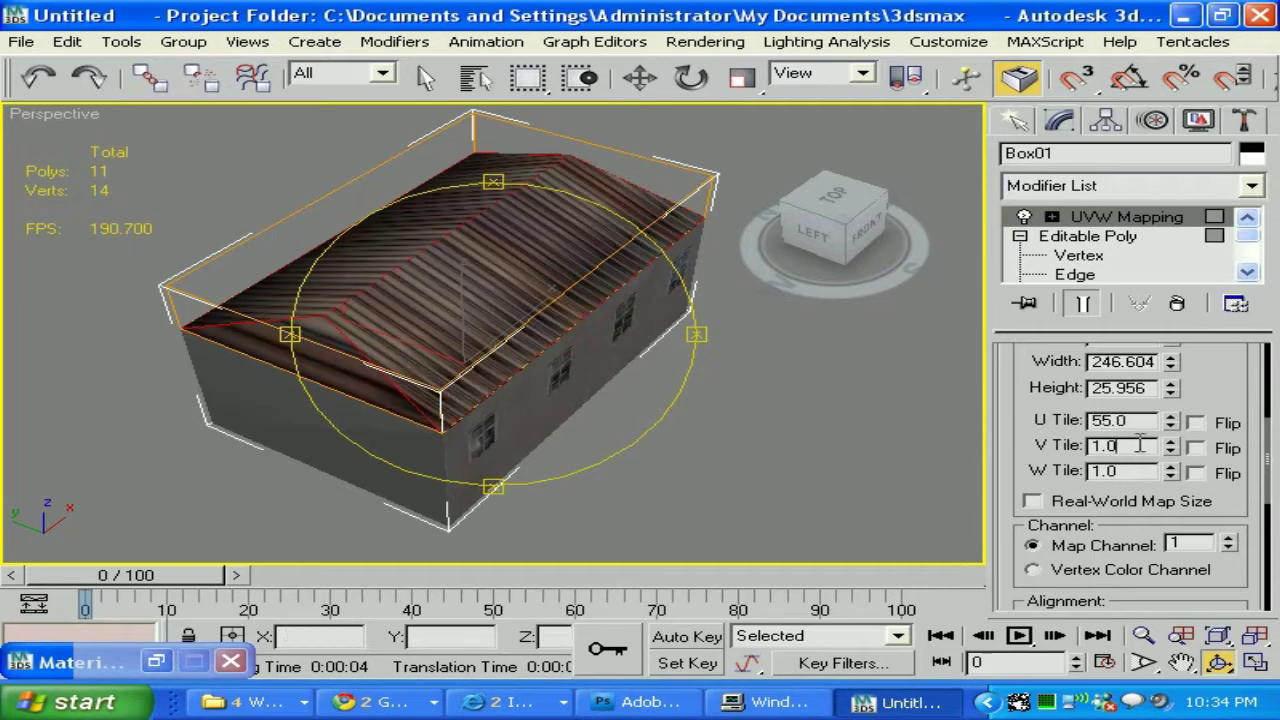
pyautogui.write('55')
pyautogui.press('Return')
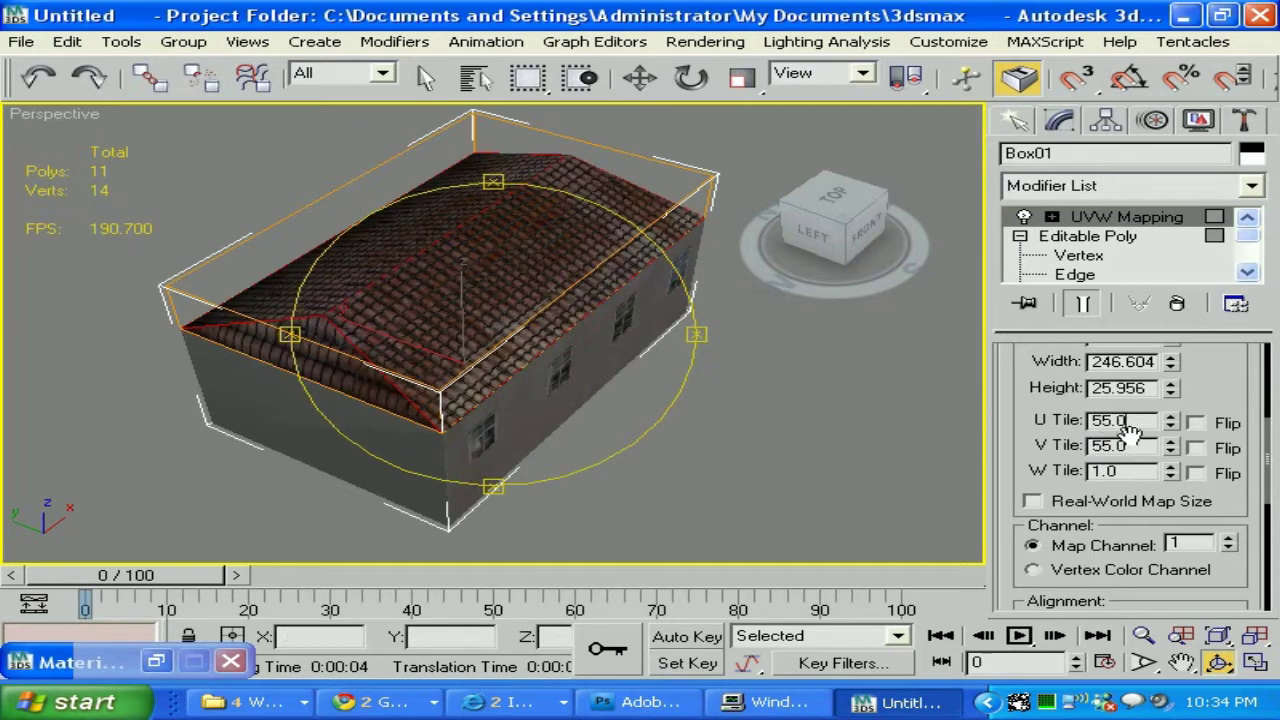
# Set U Tile and V Tile to 70, zoom out, and render a test image.
pyautogui.write('6')
pyautogui.moveTo(1089, 446); pyautogui.dragTo(1100, 446)
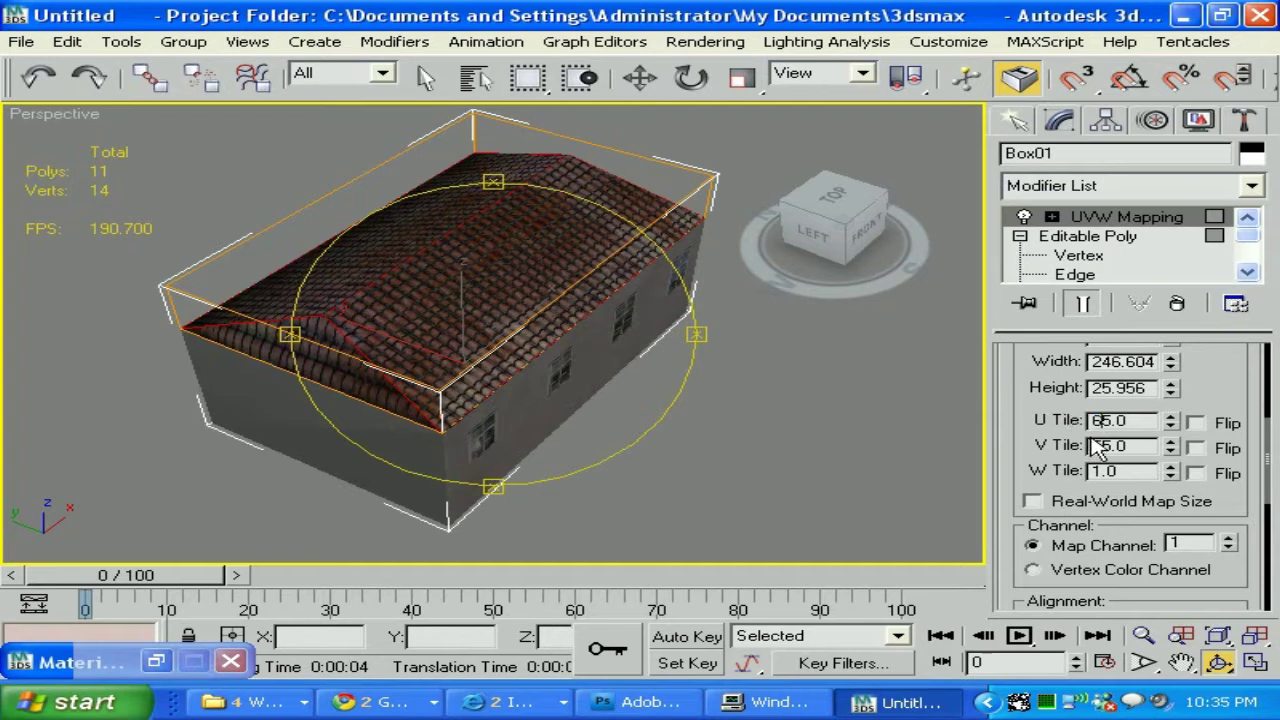
pyautogui.click(1143, 421)
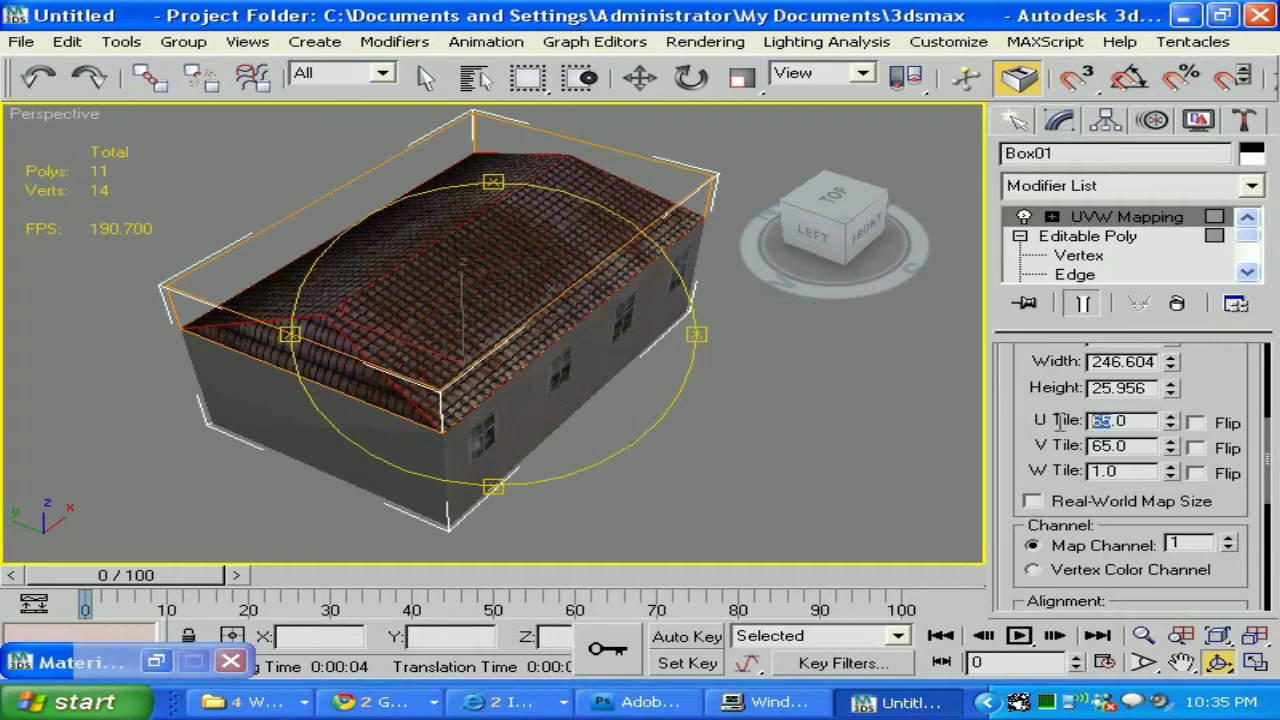
pyautogui.write('70')
pyautogui.press('Return')
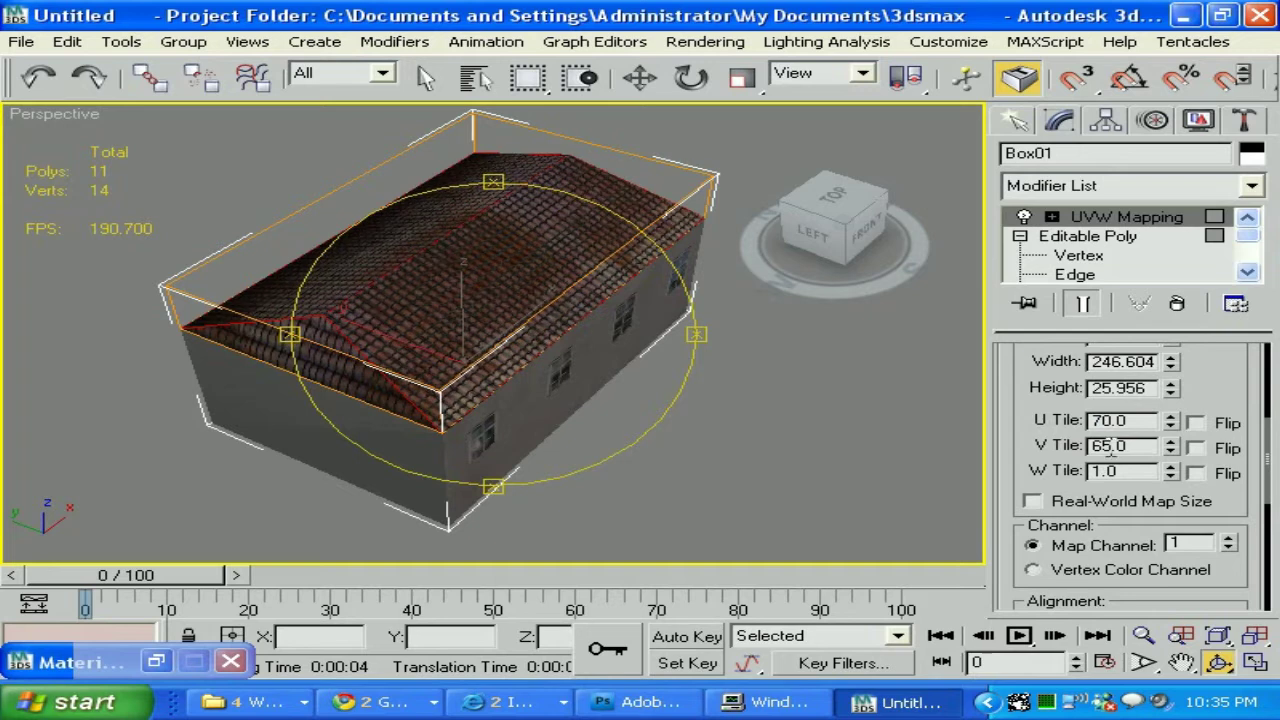
pyautogui.write('70')
pyautogui.press('Return')
pyautogui.click(1143, 635)
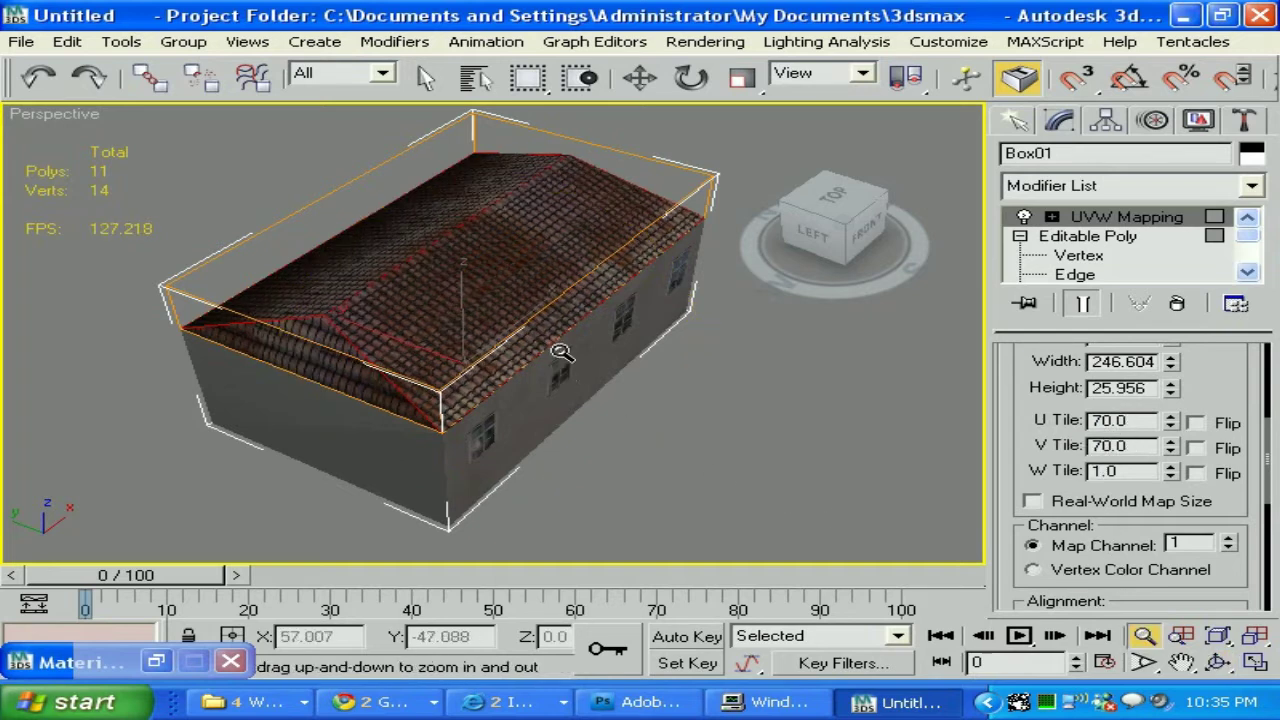
pyautogui.moveTo(560, 351); pyautogui.dragTo(562, 400)
pyautogui.hotkey('shift', 'q')
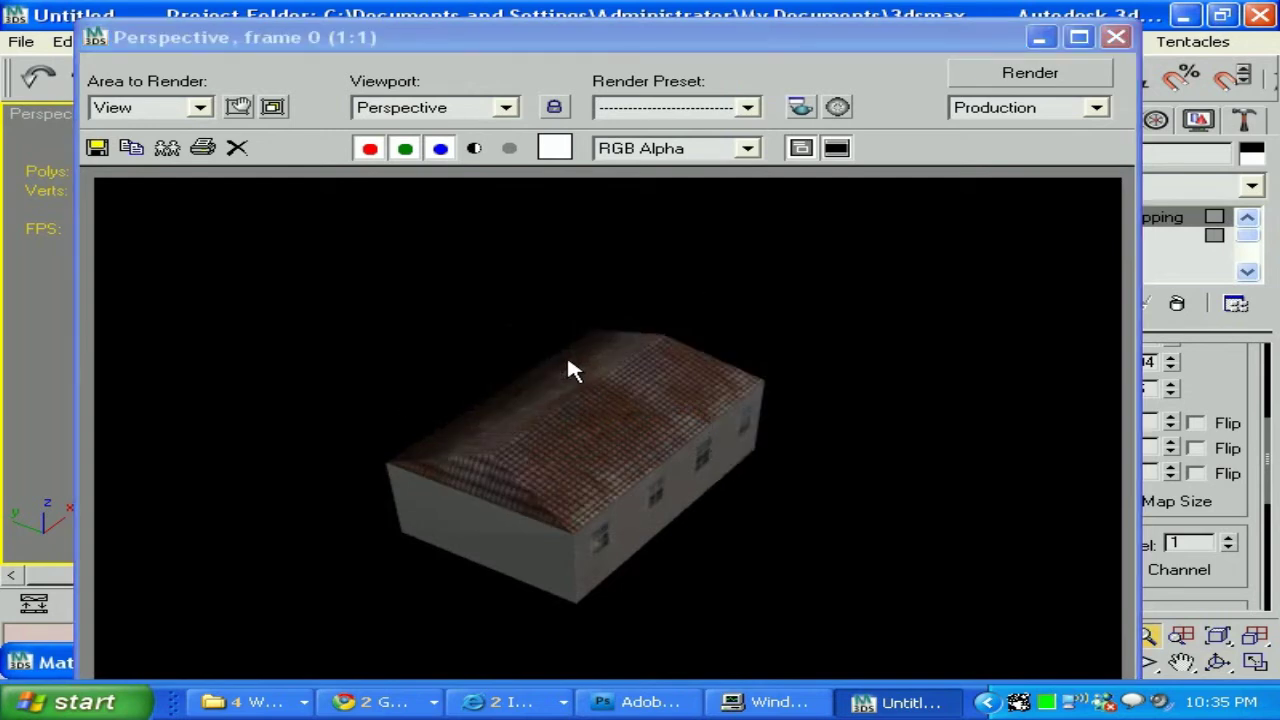
pyautogui.click(1116, 37)
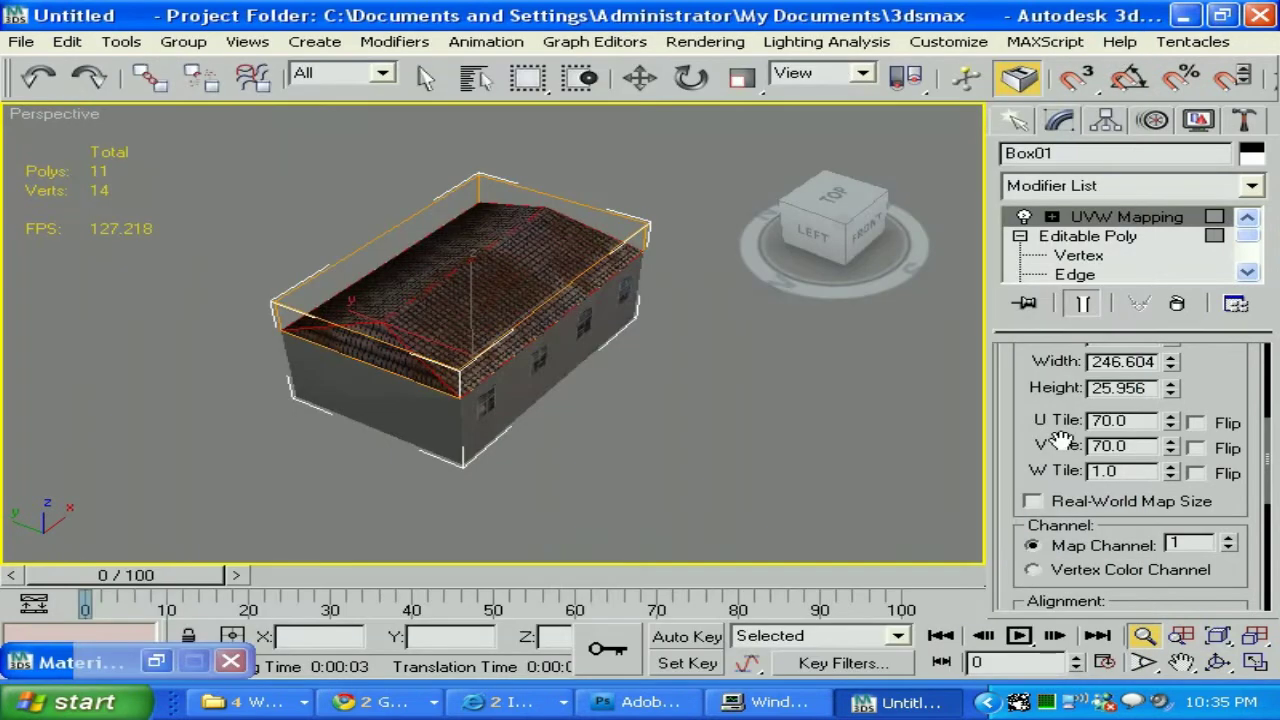
pyautogui.click(1218, 663)
pyautogui.moveTo(688, 337); pyautogui.dragTo(443, 362)
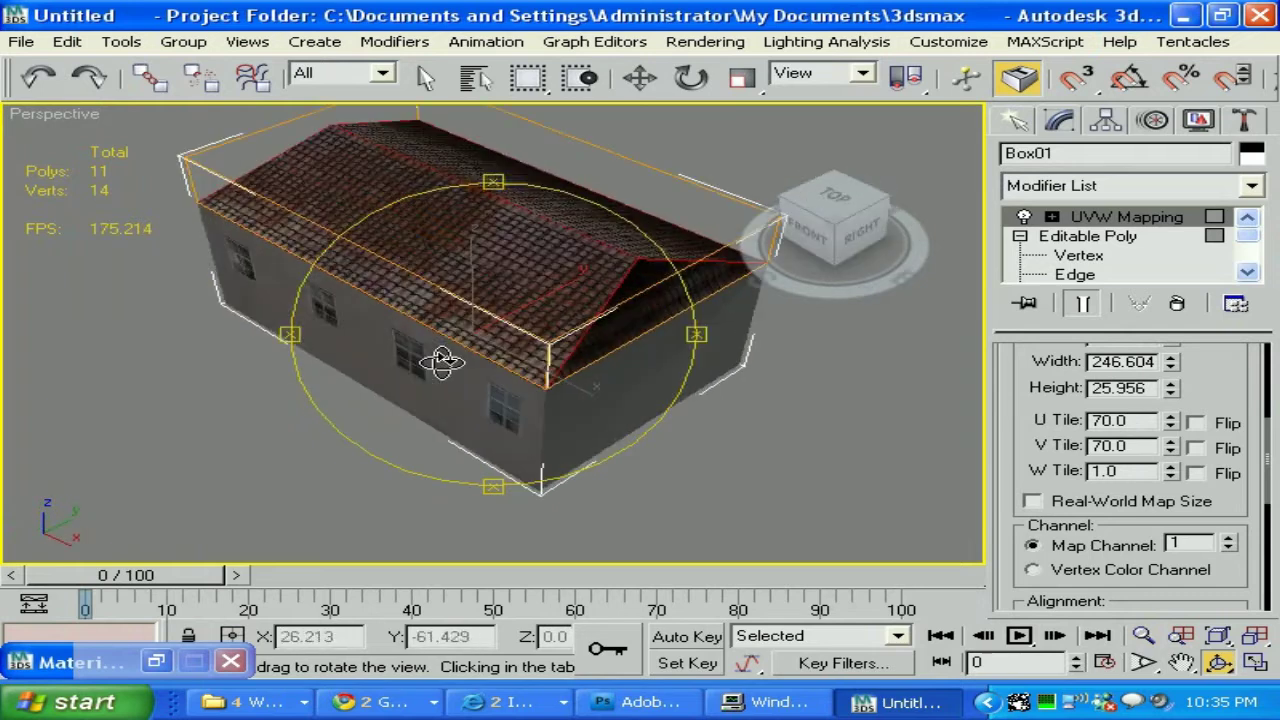
pyautogui.hotkey('shift', 'q')
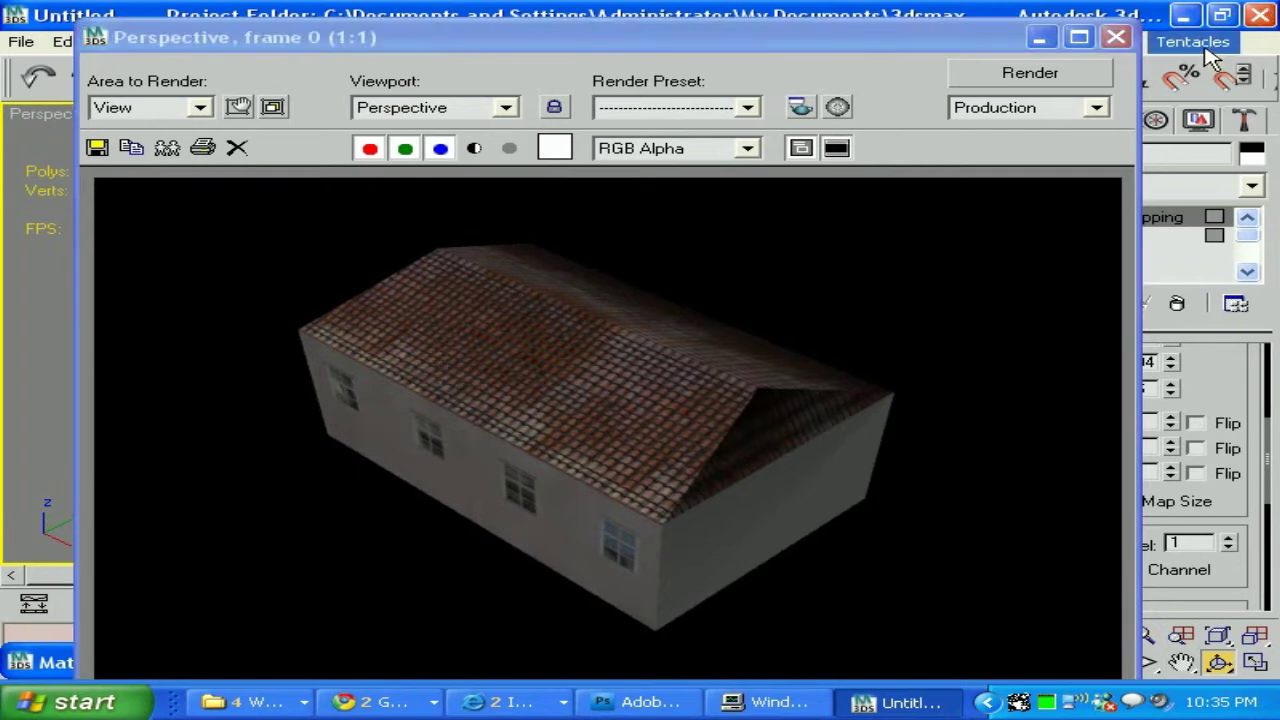
pyautogui.click(1117, 37)
pyautogui.moveTo(677, 343); pyautogui.dragTo(930, 325)
pyautogui.press('r')
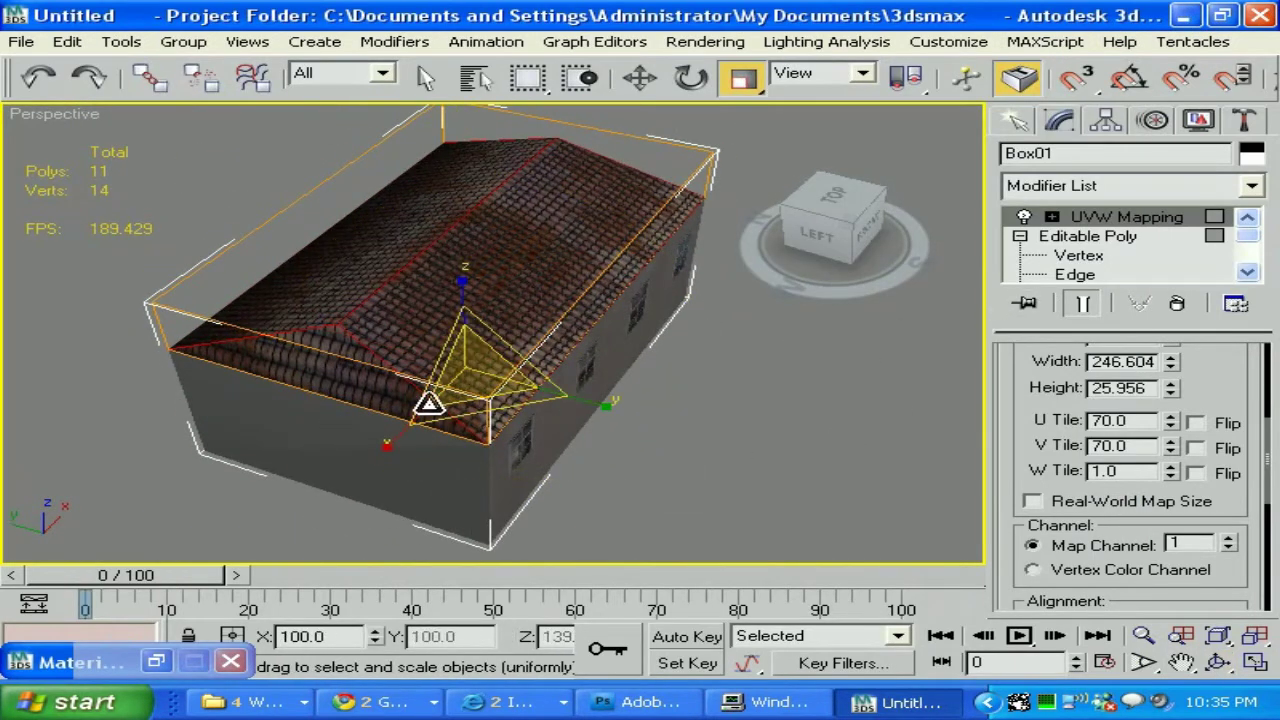
pyautogui.rightClick(518, 313)
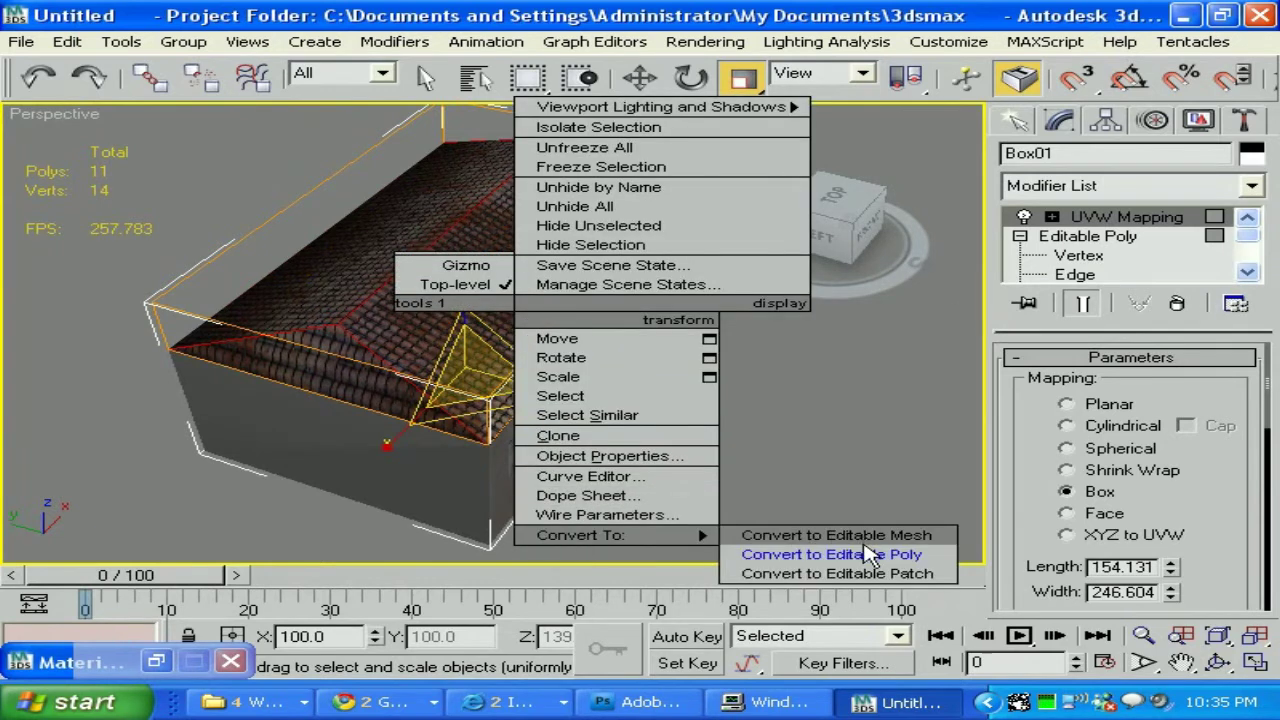
# Convert Box01 to Editable Poly, reselect it, and enter Polygon level.
pyautogui.click(830, 554)
pyautogui.click(722, 525)
pyautogui.click(365, 397)
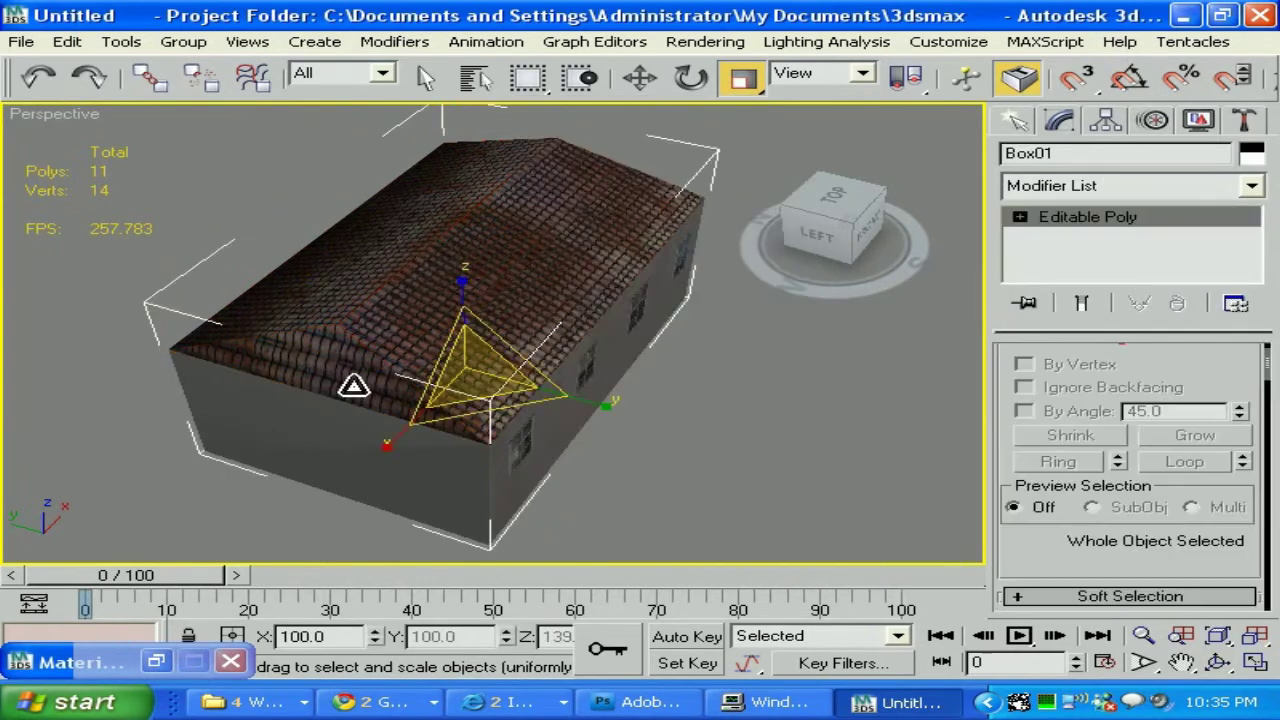
pyautogui.click(1019, 218)
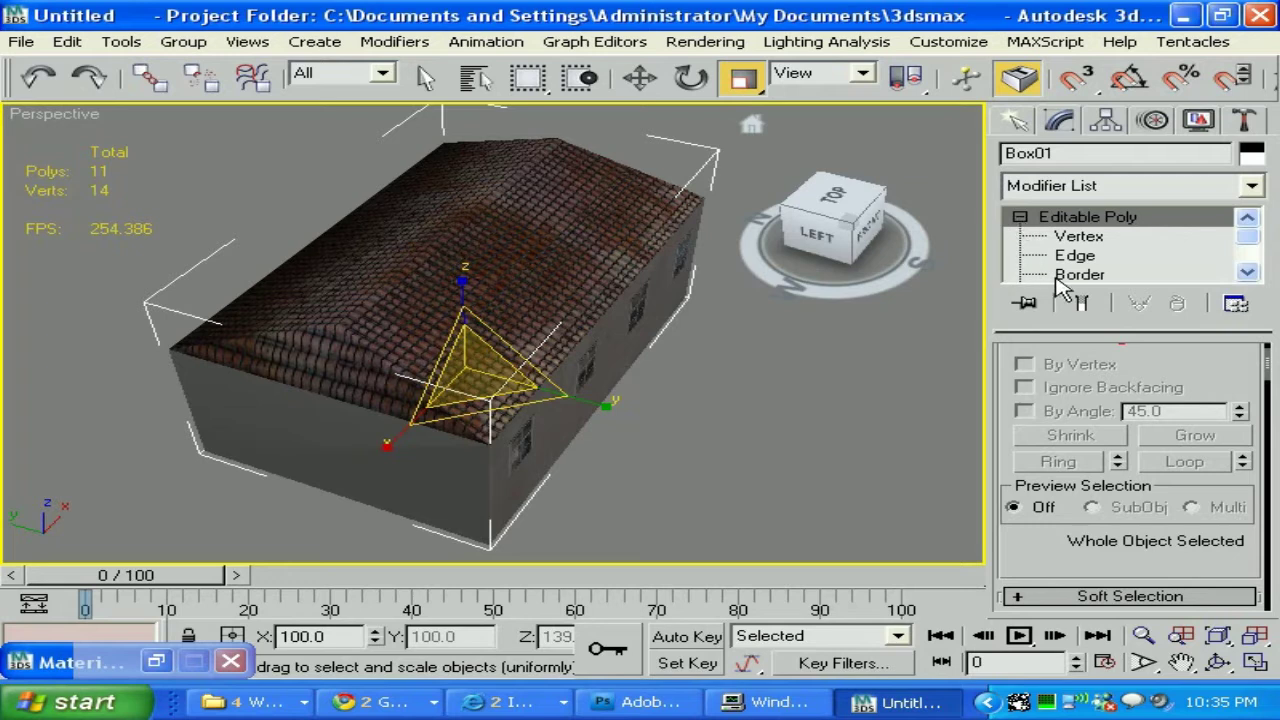
pyautogui.scroll(-2, 1240, 250)
pyautogui.scroll(1, 1240, 256)
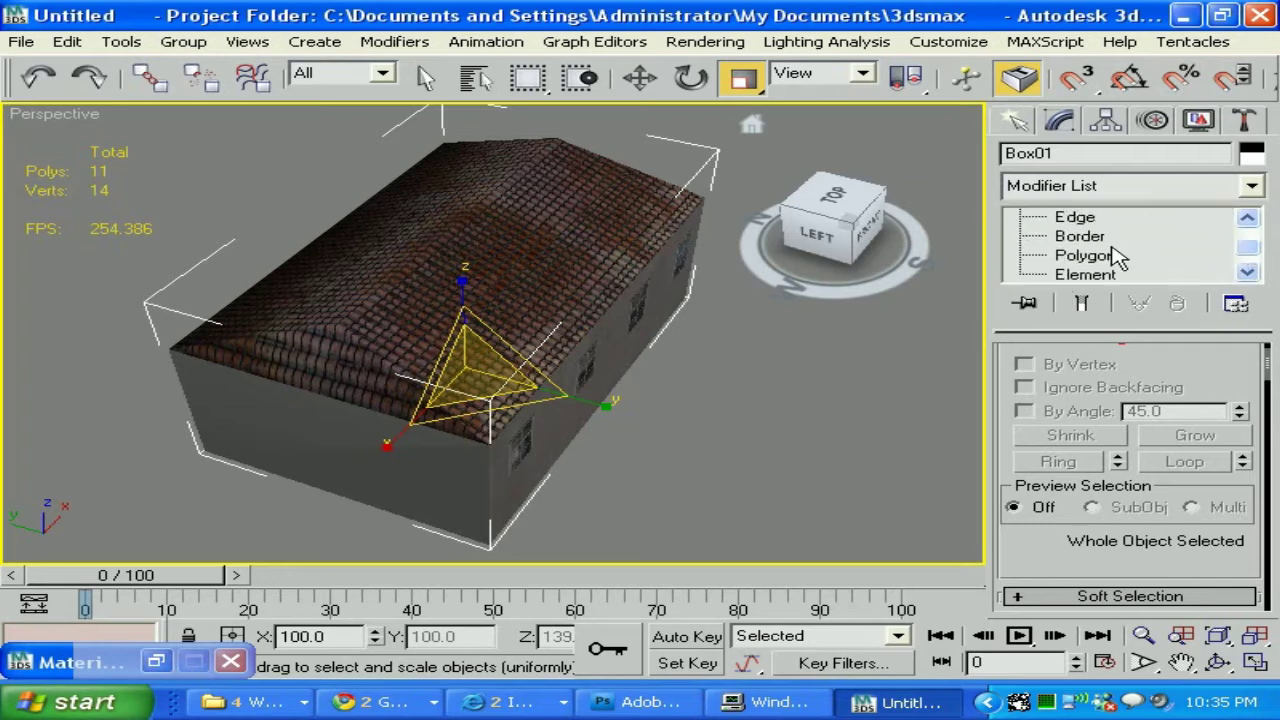
pyautogui.click(1045, 256)
# Select both triangular roof-end polygons and open the Modifier List at the UVW entries.
pyautogui.click(307, 371)
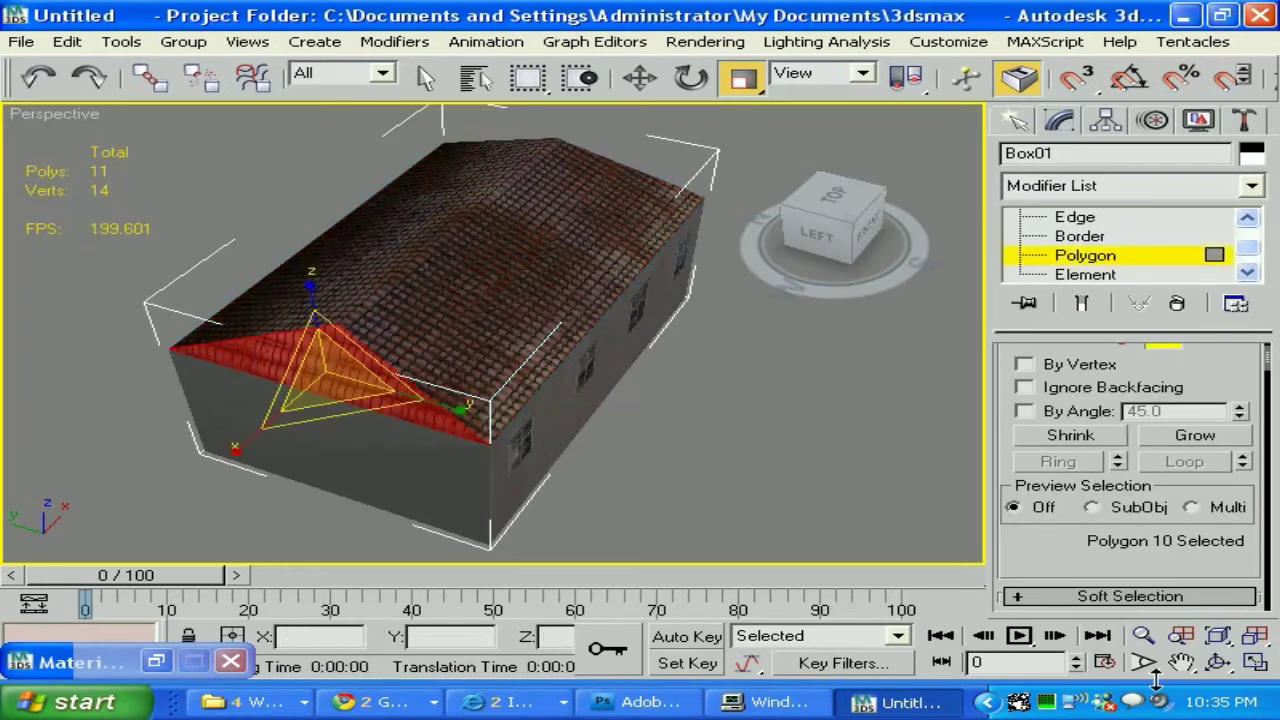
pyautogui.click(1218, 662)
pyautogui.moveTo(690, 325); pyautogui.dragTo(472, 336)
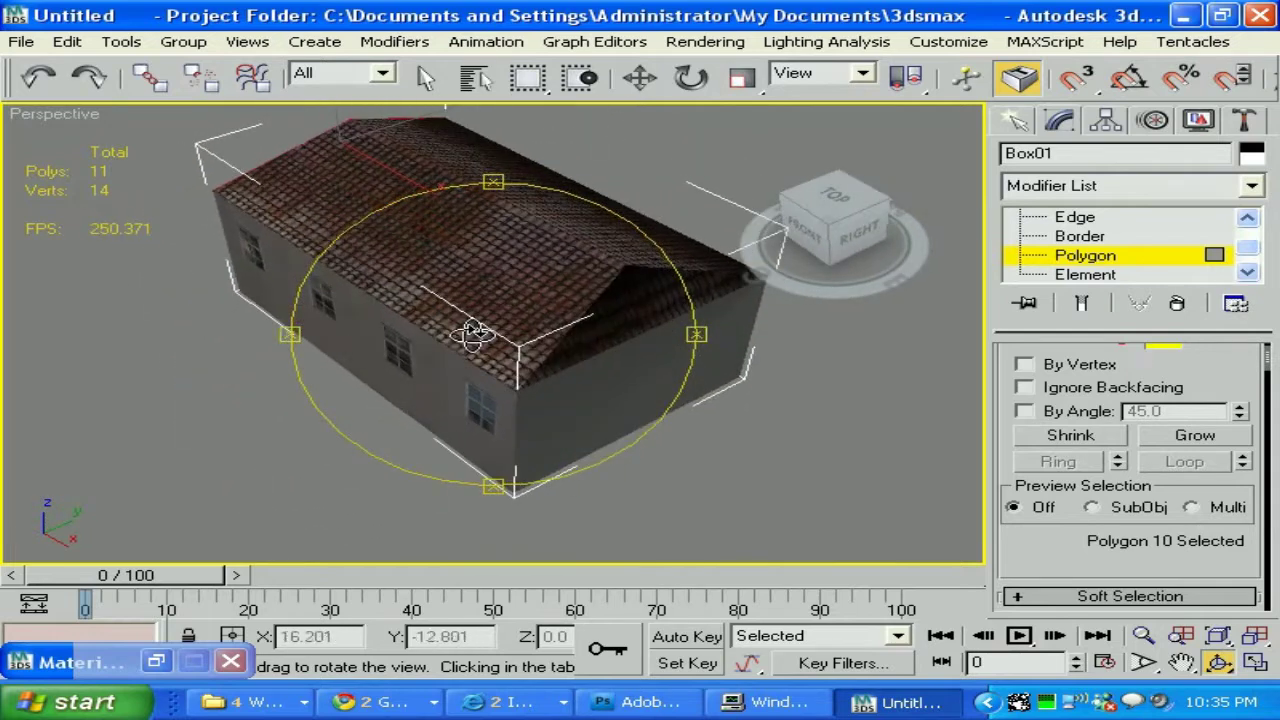
pyautogui.press('r')
pyautogui.keyDown('ctrl'); pyautogui.click(651, 301); pyautogui.keyUp('ctrl')
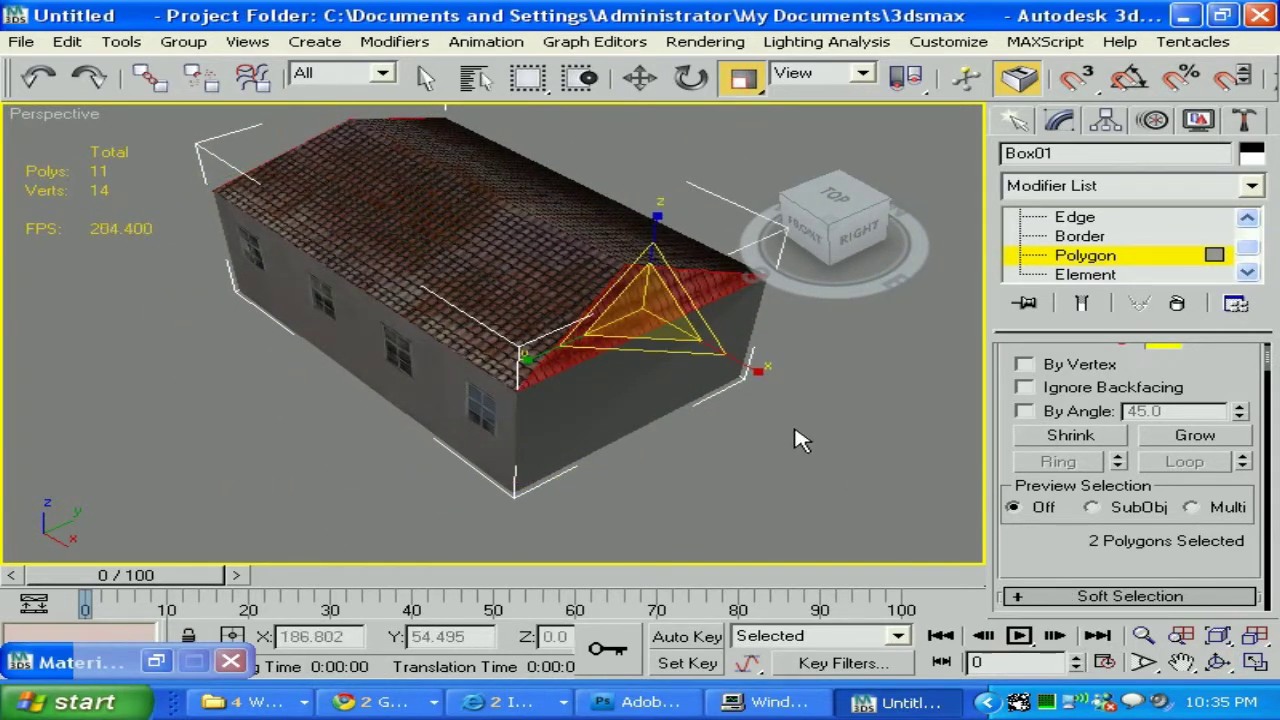
pyautogui.click(1171, 189)
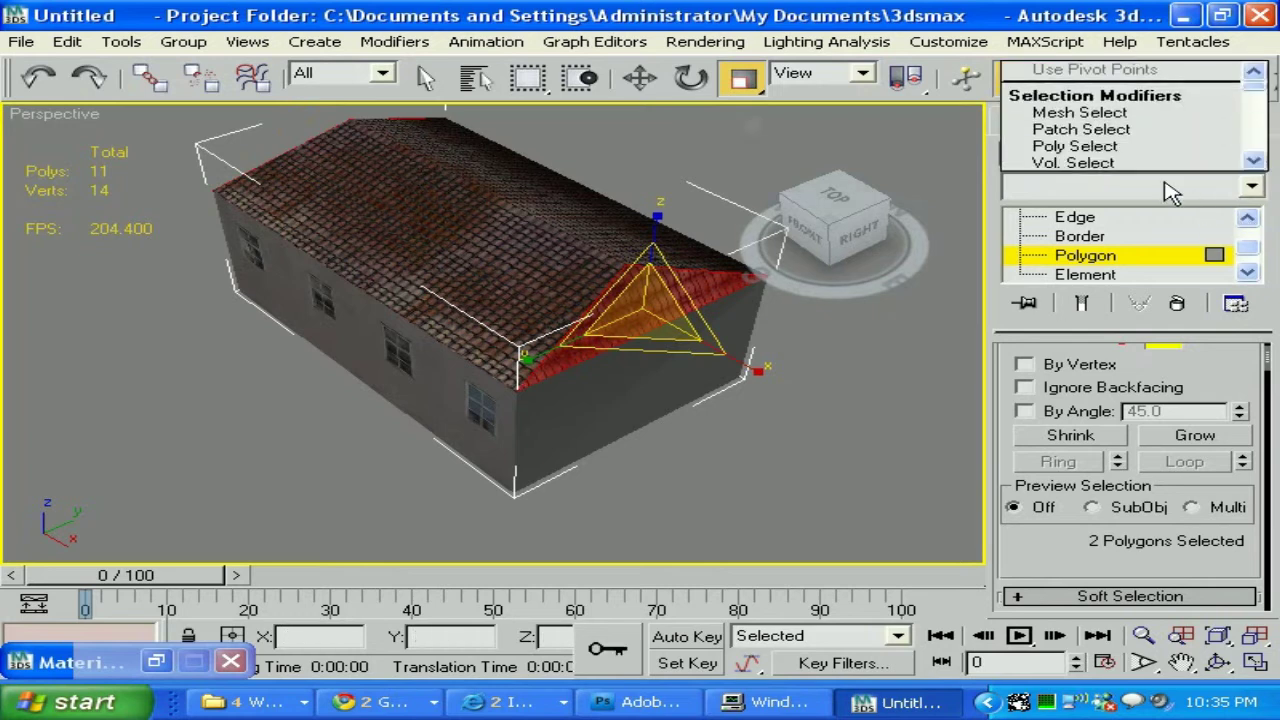
pyautogui.press('u')
pyautogui.scroll(-1, 1100, 130)
pyautogui.scroll(2, 1090, 115)
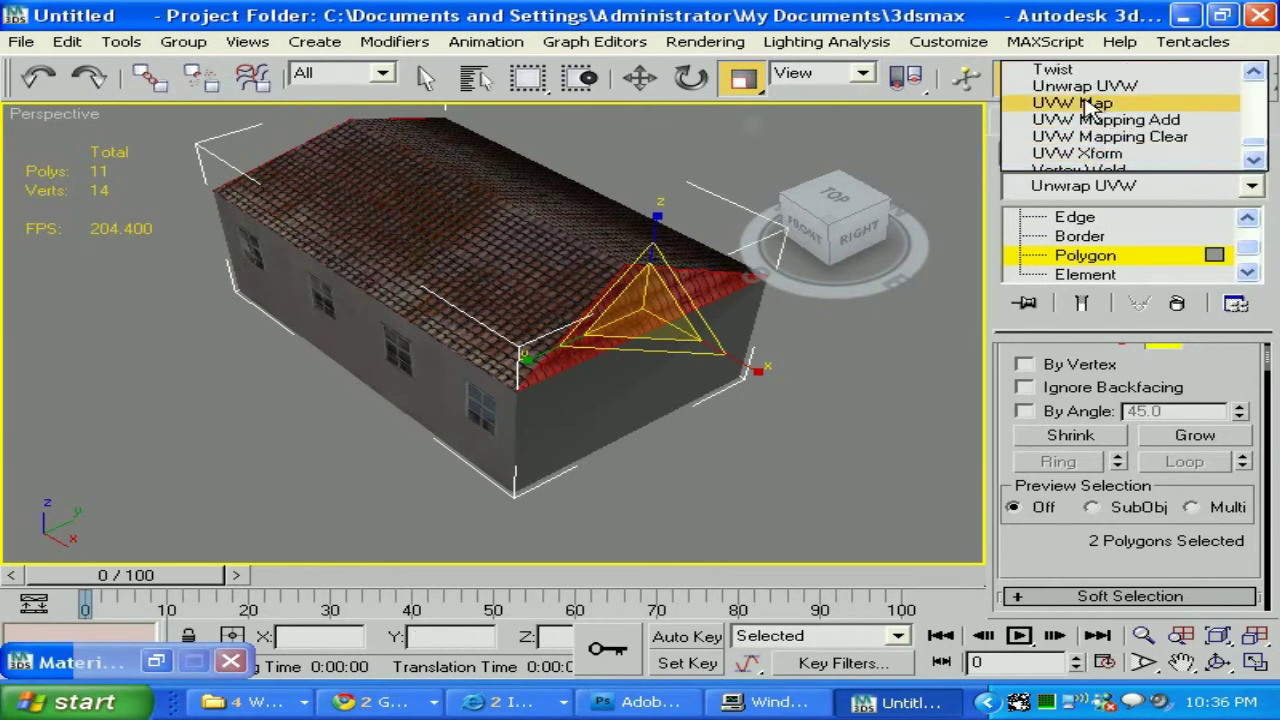
# Apply a Box-projected UVW Map to the two roof ends and orbit to view the roof.
pyautogui.click(1072, 103)
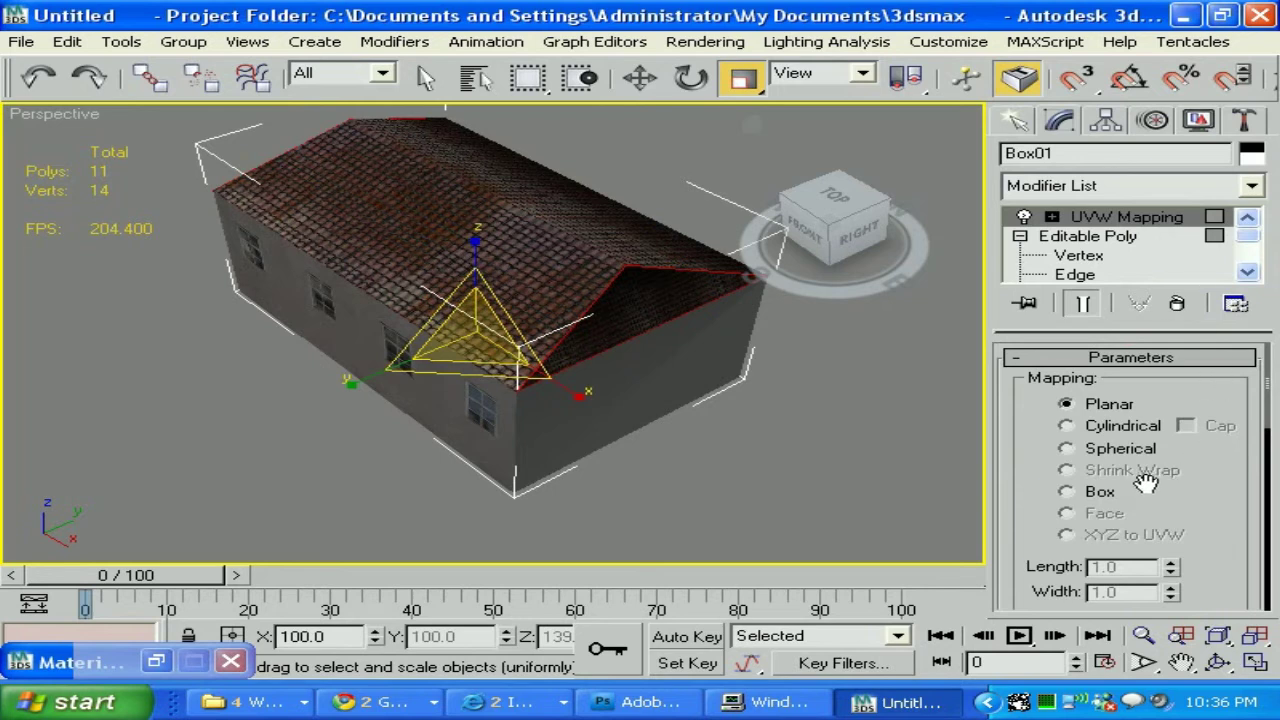
pyautogui.click(1066, 491)
pyautogui.hotkey('ctrl', 'r')
pyautogui.moveTo(900, 480); pyautogui.dragTo(700, 450)
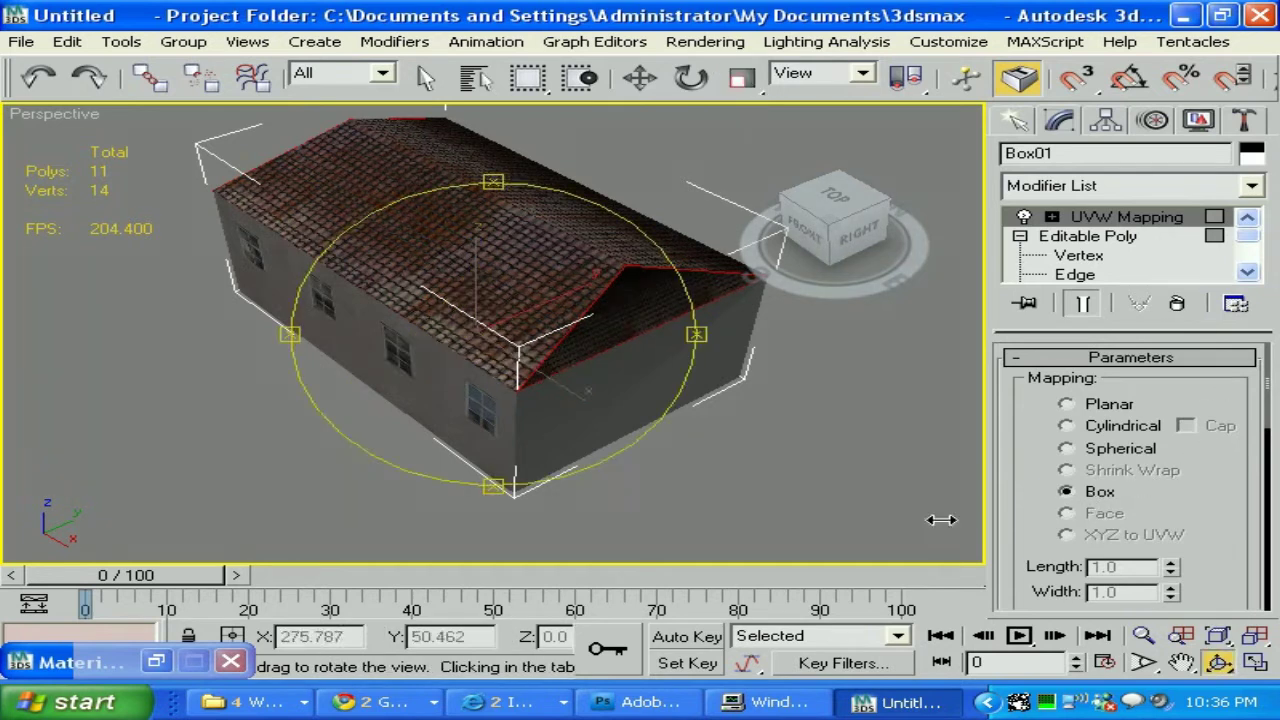
pyautogui.moveTo(680, 330); pyautogui.dragTo(1105, 316)
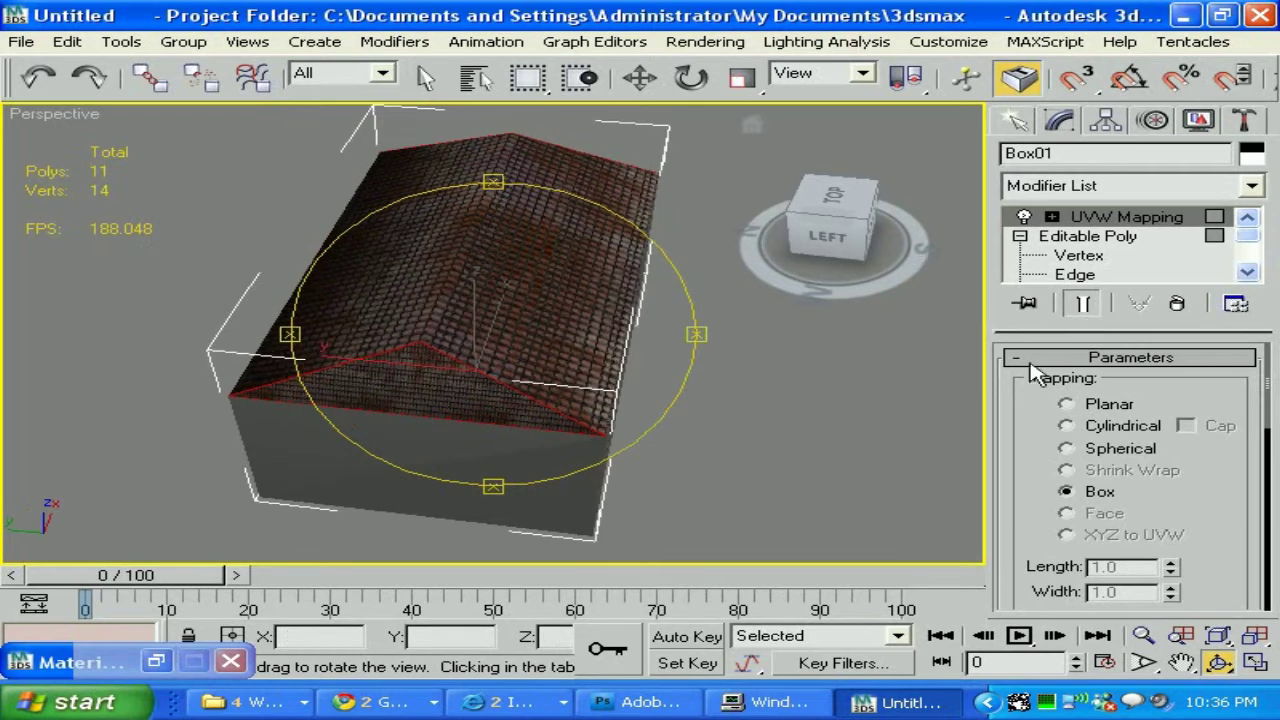
pyautogui.scroll(-5, 1272, 400)
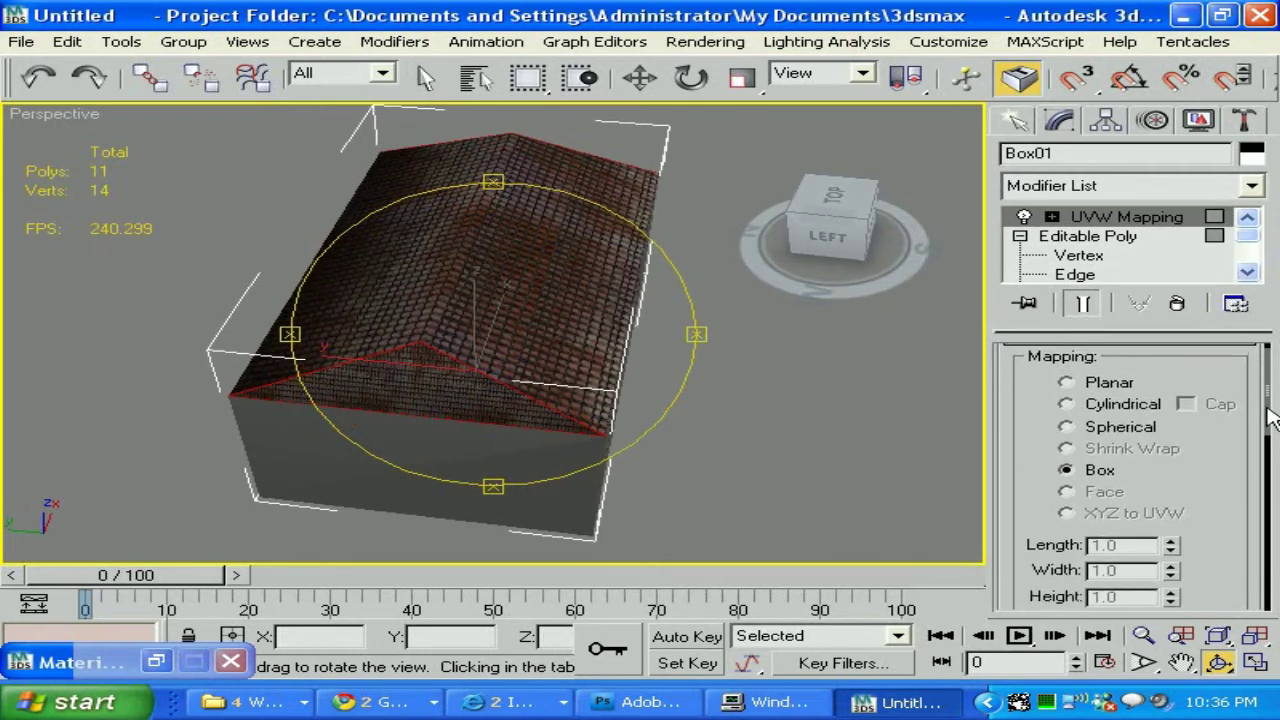
# Try tiling values of 75 and then 90 for the roof-end mapping.
pyautogui.doubleClick(1110, 456)
pyautogui.write('75')
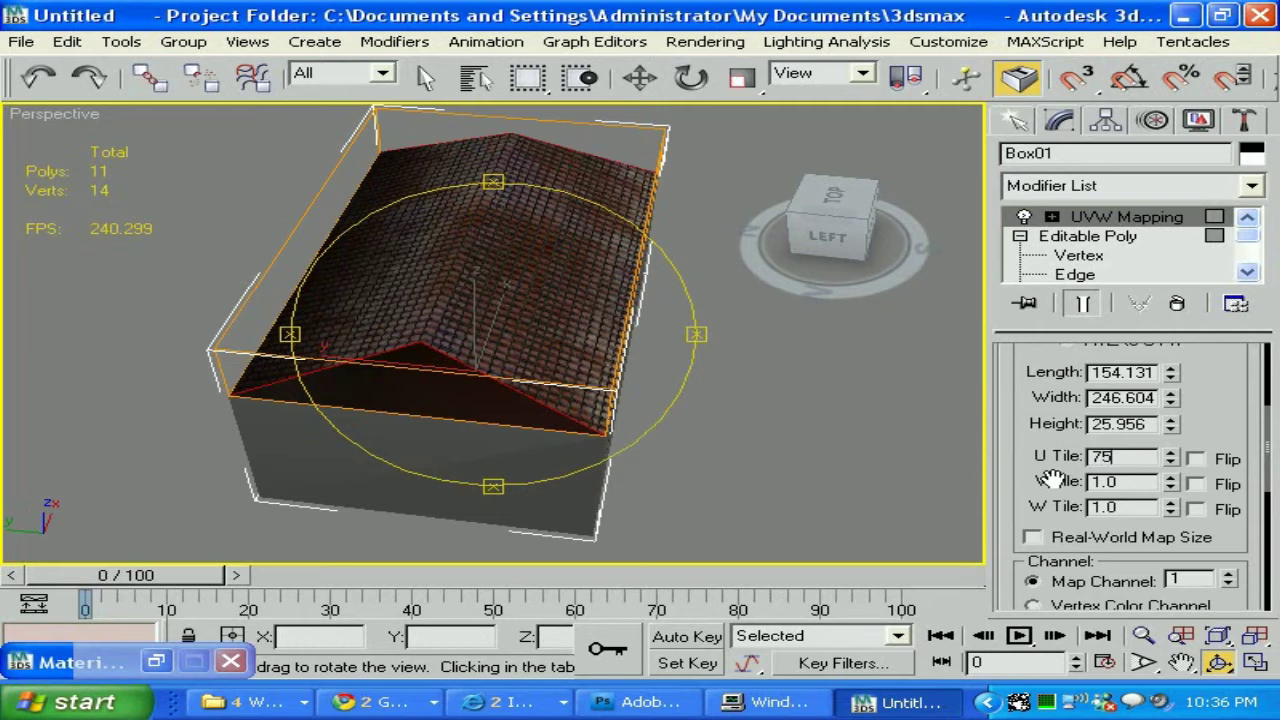
pyautogui.doubleClick(1100, 482)
pyautogui.write('75')
pyautogui.press('Return')
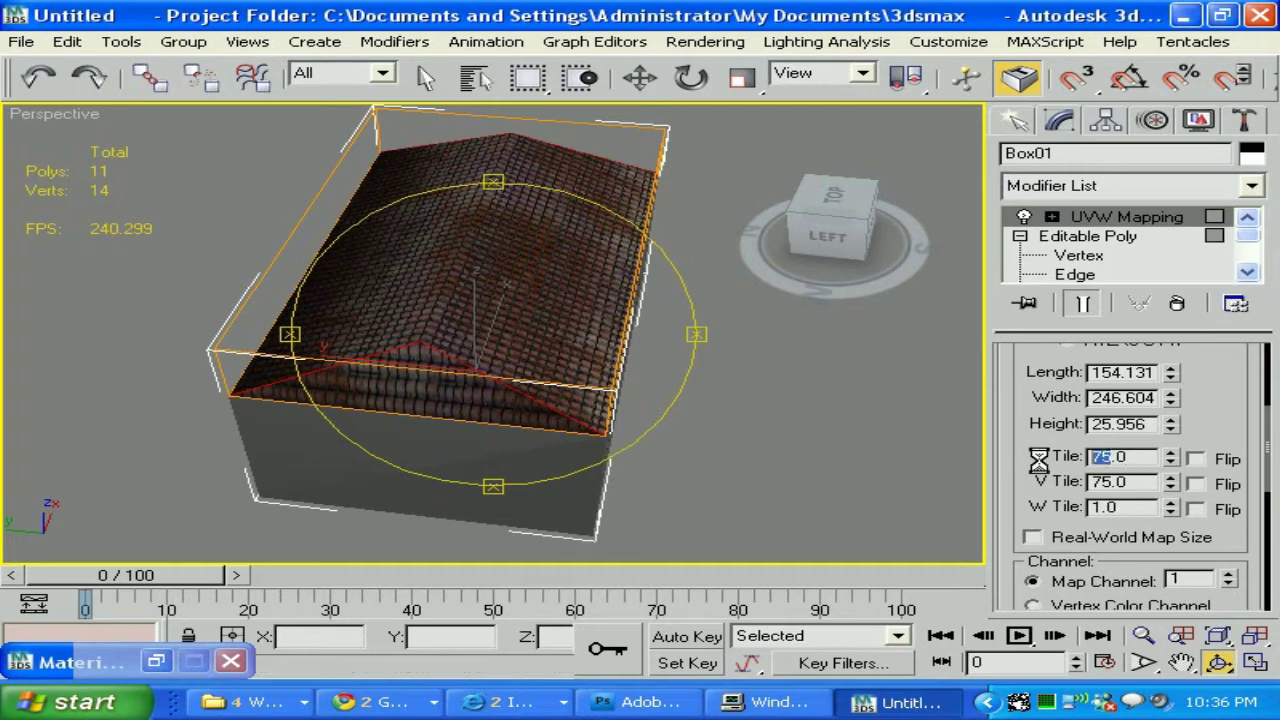
pyautogui.write('90')
pyautogui.press('Return')
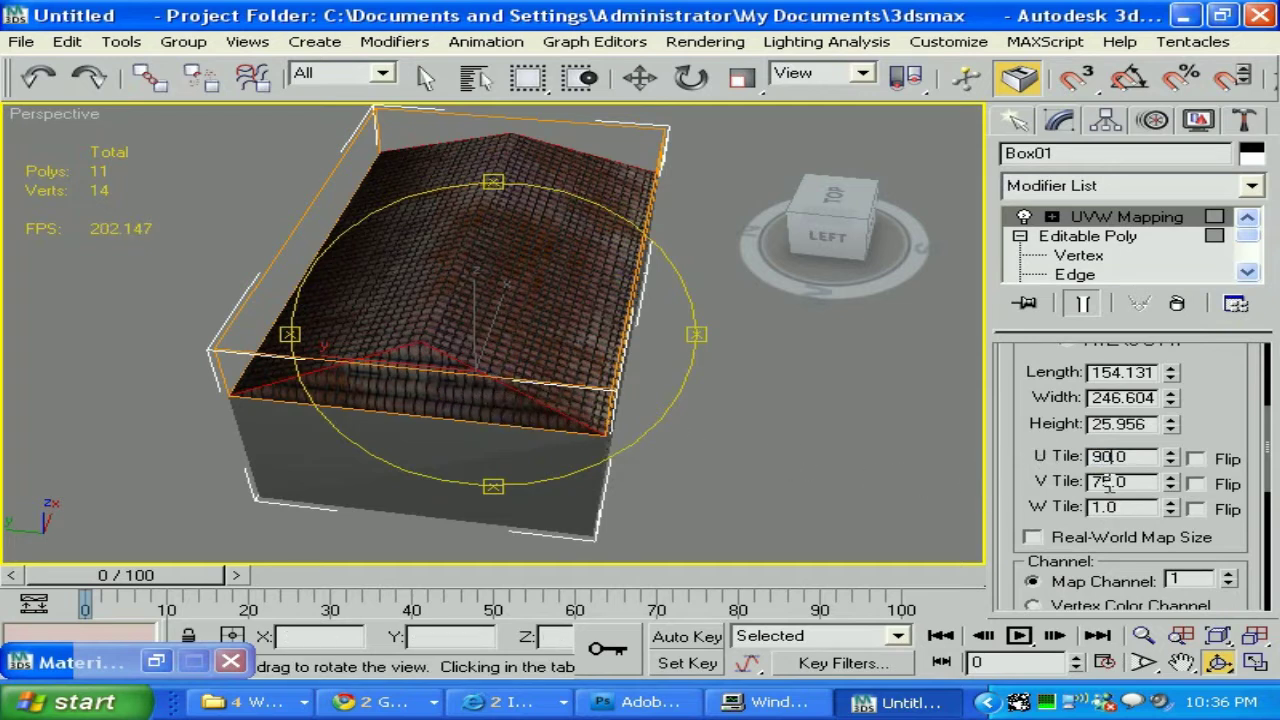
# Set U Tile and V Tile to 100, orbit, and render a Perspective test image.
pyautogui.doubleClick(1100, 482)
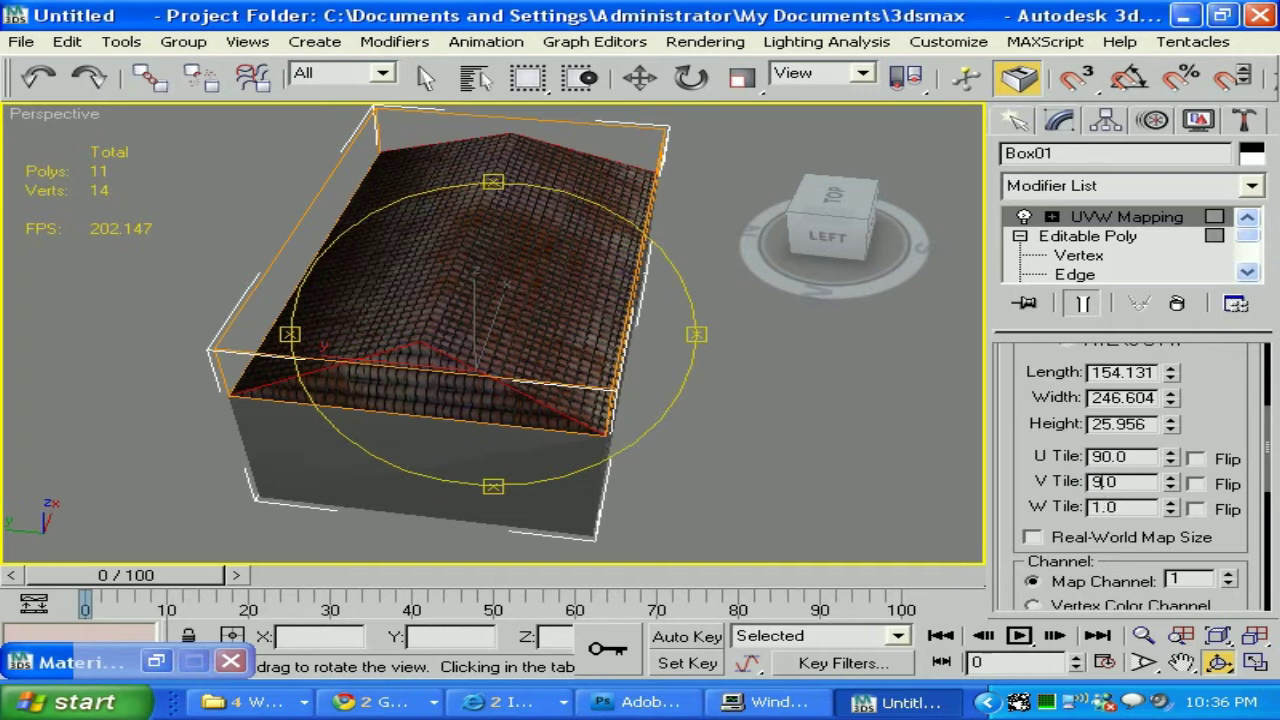
pyautogui.click(1150, 457)
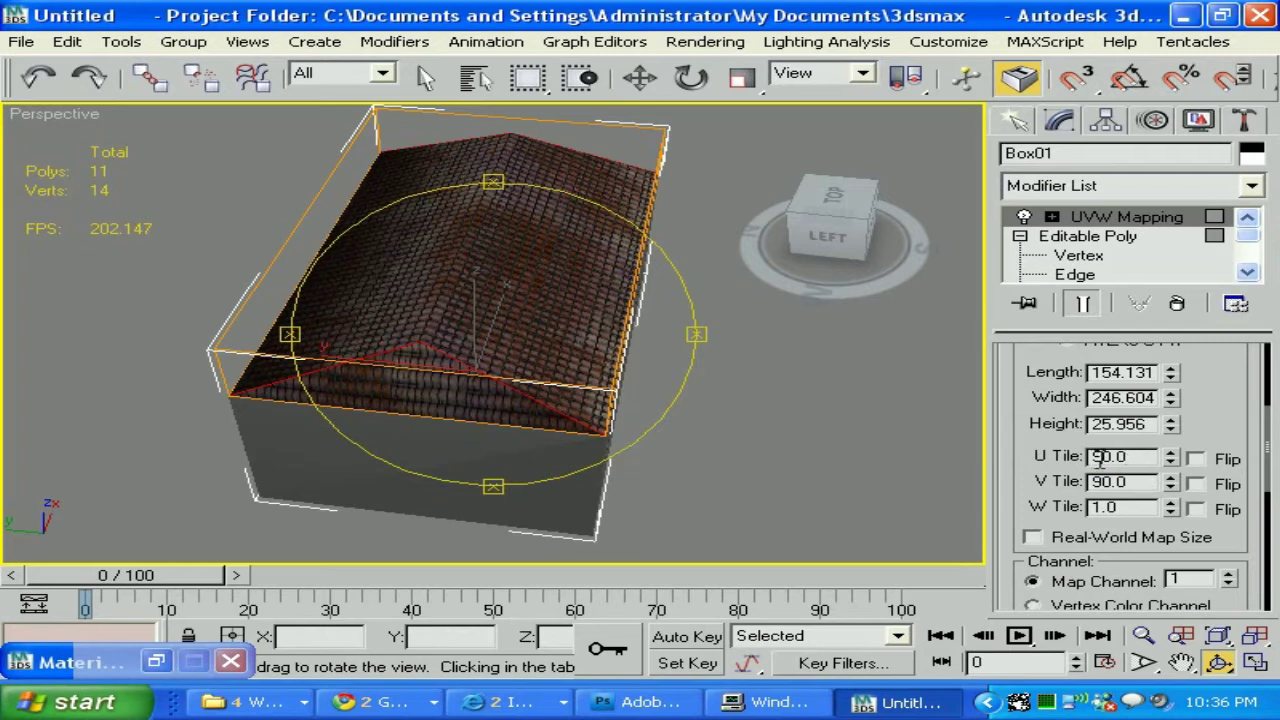
pyautogui.write('100')
pyautogui.press('Return')
pyautogui.moveTo(1100, 482); pyautogui.dragTo(1055, 481)
pyautogui.write('10')
pyautogui.press('Return')
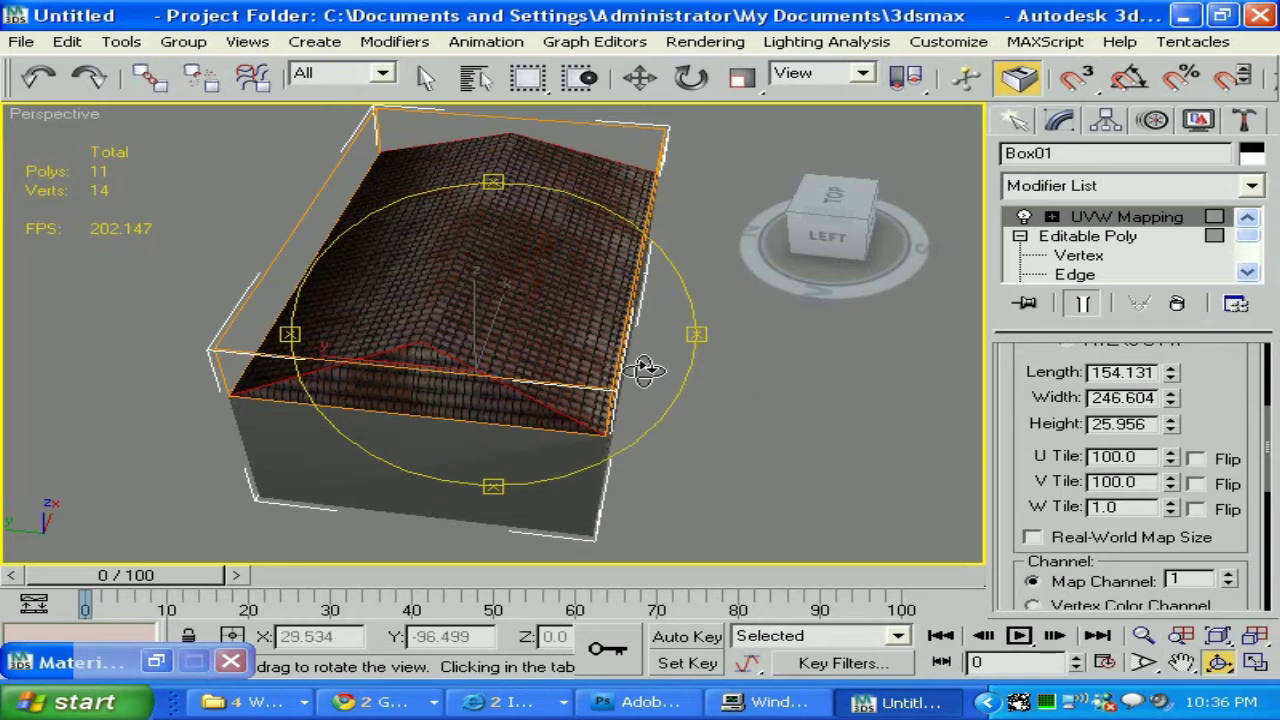
pyautogui.moveTo(699, 337); pyautogui.dragTo(640, 342)
pyautogui.hotkey('shift', 'q')
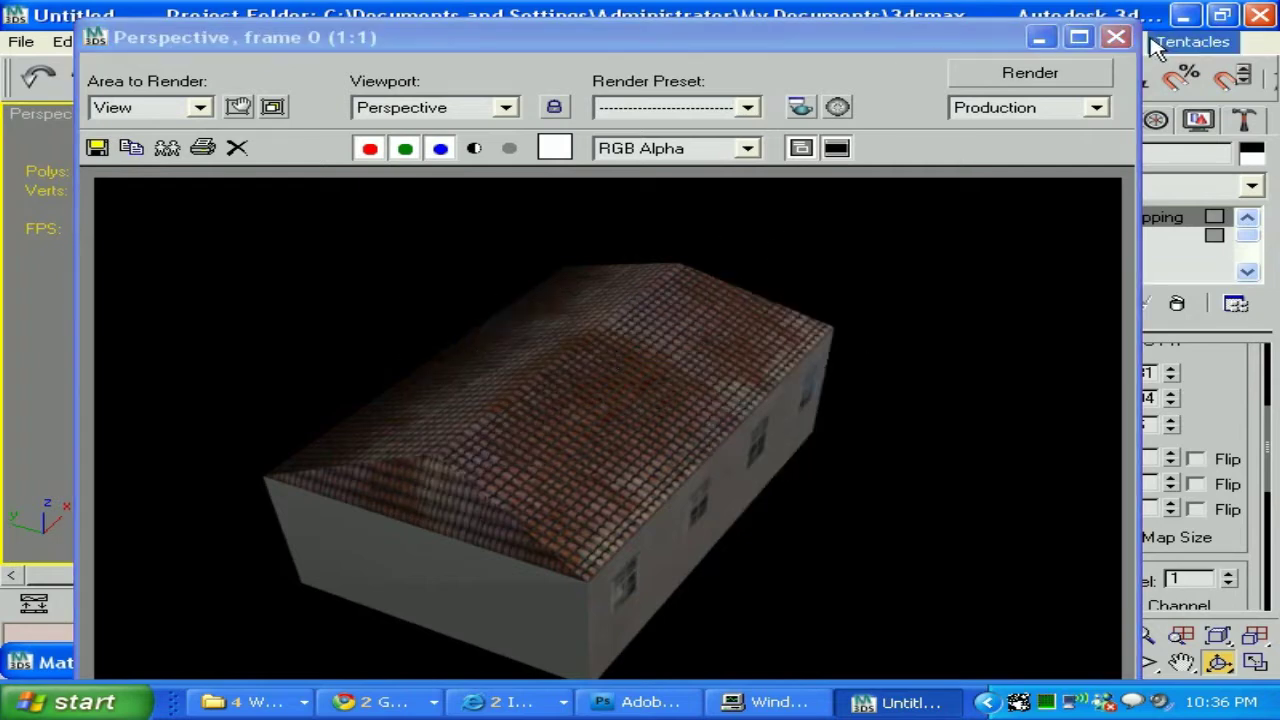
# Render a test image of the house from a lower front angle, then re-orbit and enable Select and Scale.
pyautogui.click(1116, 37)
pyautogui.moveTo(690, 328); pyautogui.dragTo(565, 355)
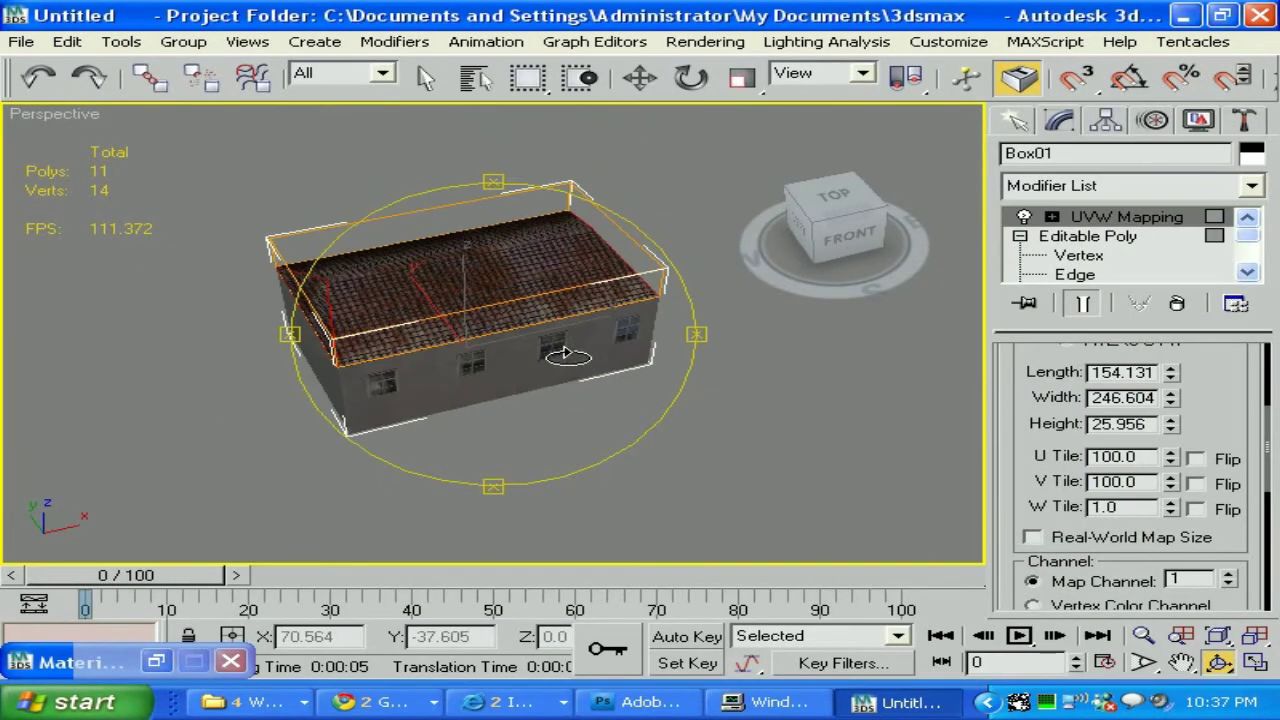
pyautogui.hotkey('shift', 'q')
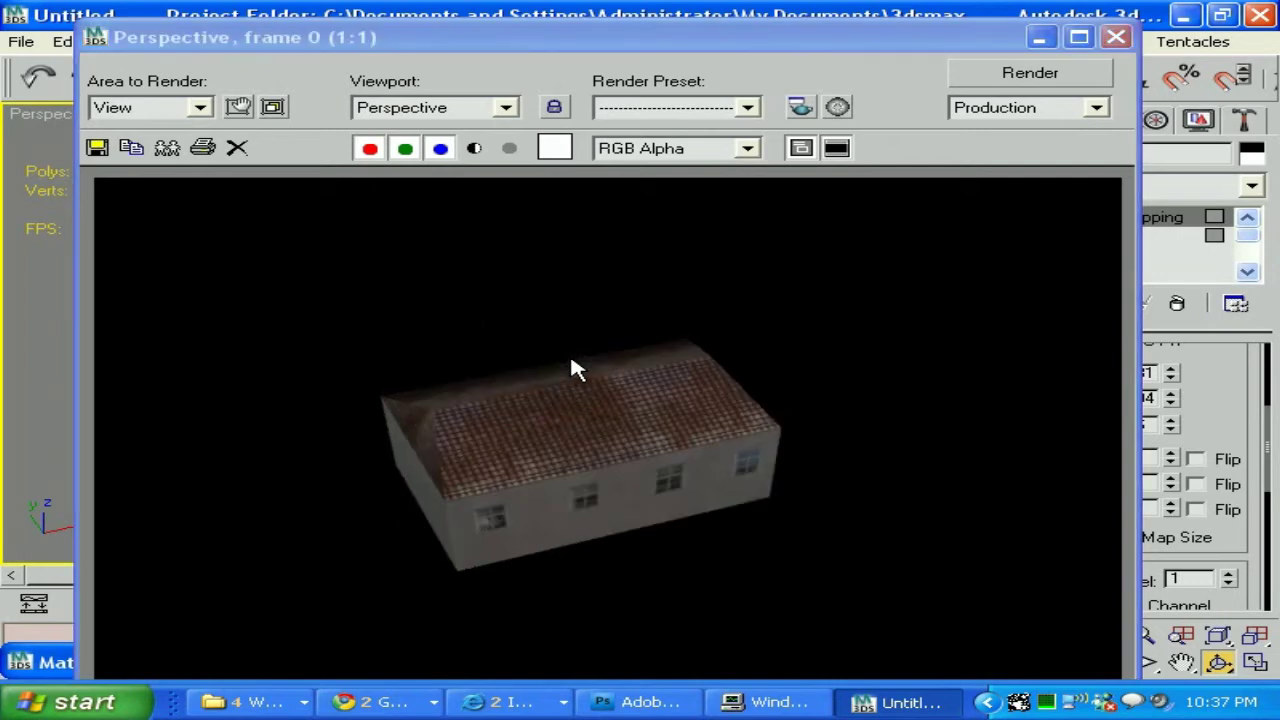
pyautogui.click(1117, 38)
pyautogui.moveTo(694, 334); pyautogui.dragTo(451, 363)
pyautogui.press('r')
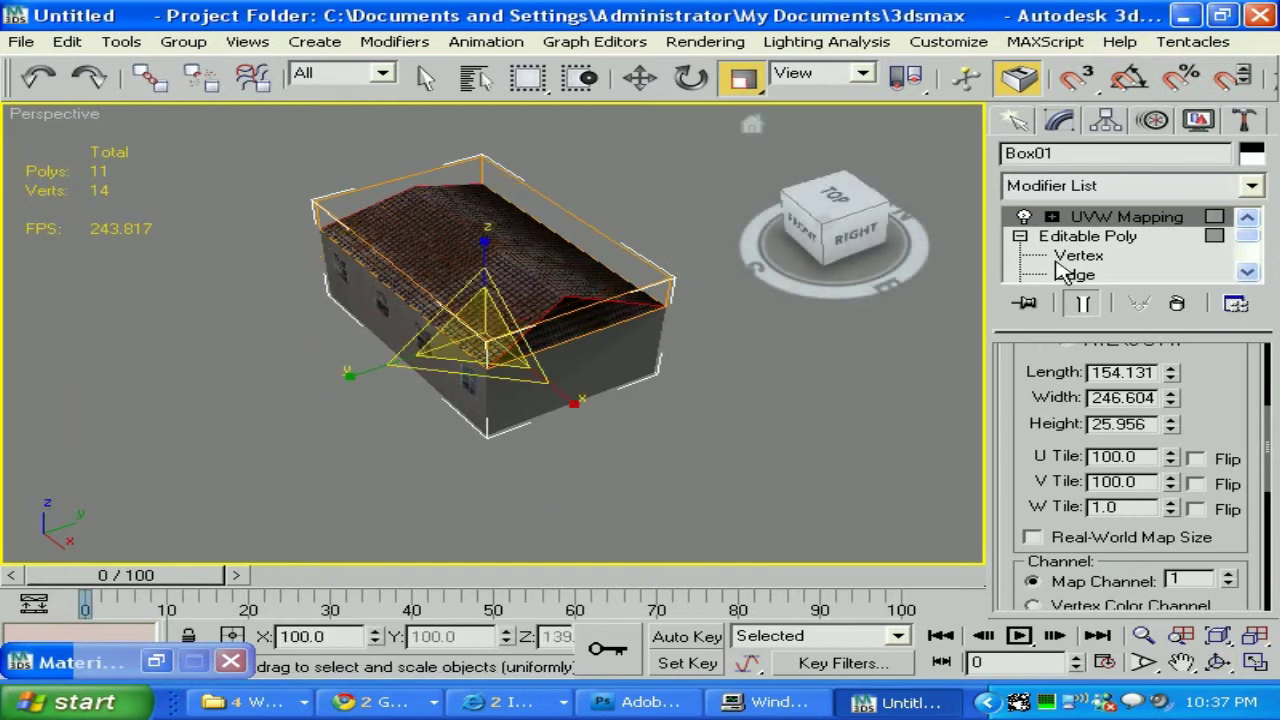
# Convert the house to an Editable Poly and switch to Polygon sub-object level.
pyautogui.rightClick(495, 290)
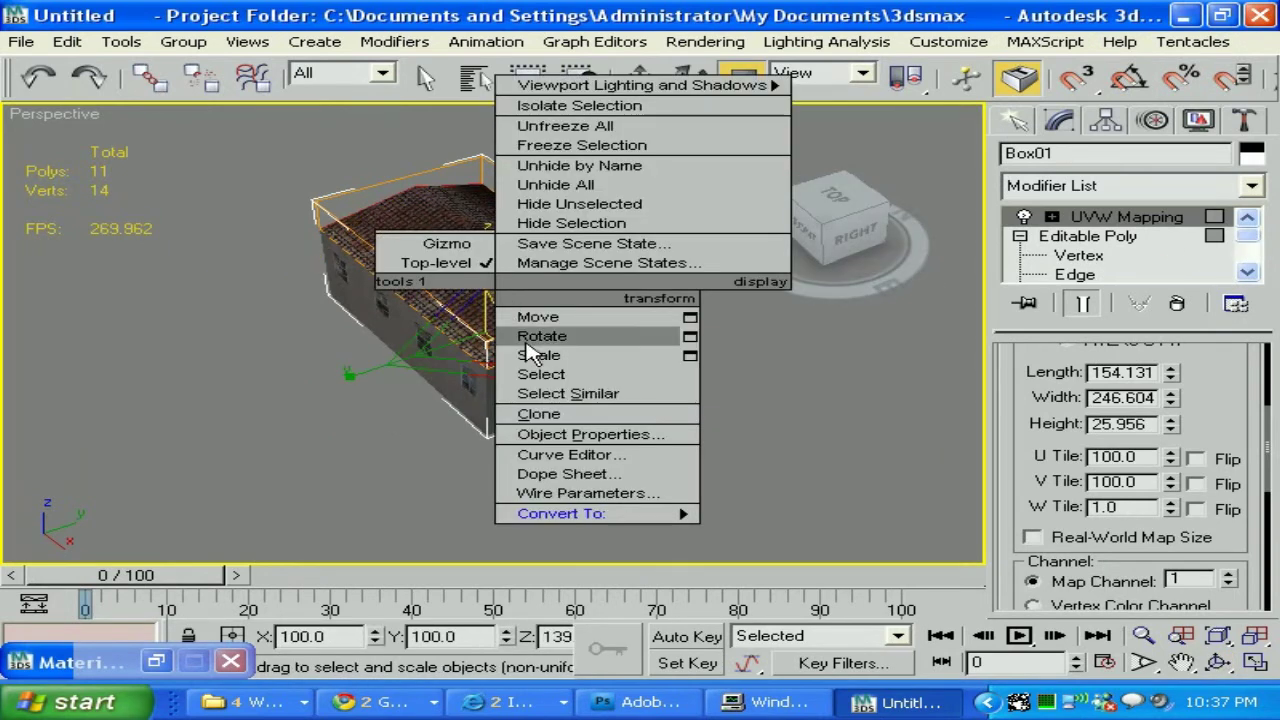
pyautogui.moveTo(600, 513)
pyautogui.click(785, 532)
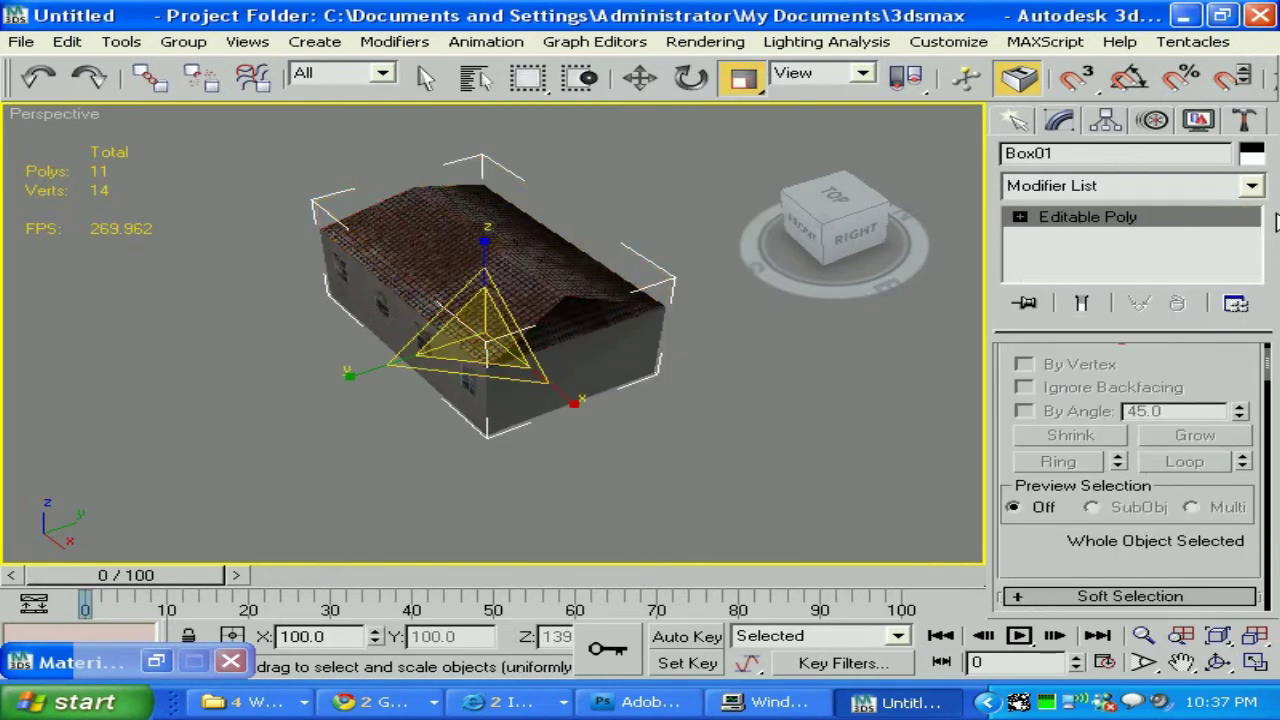
pyautogui.press('1')
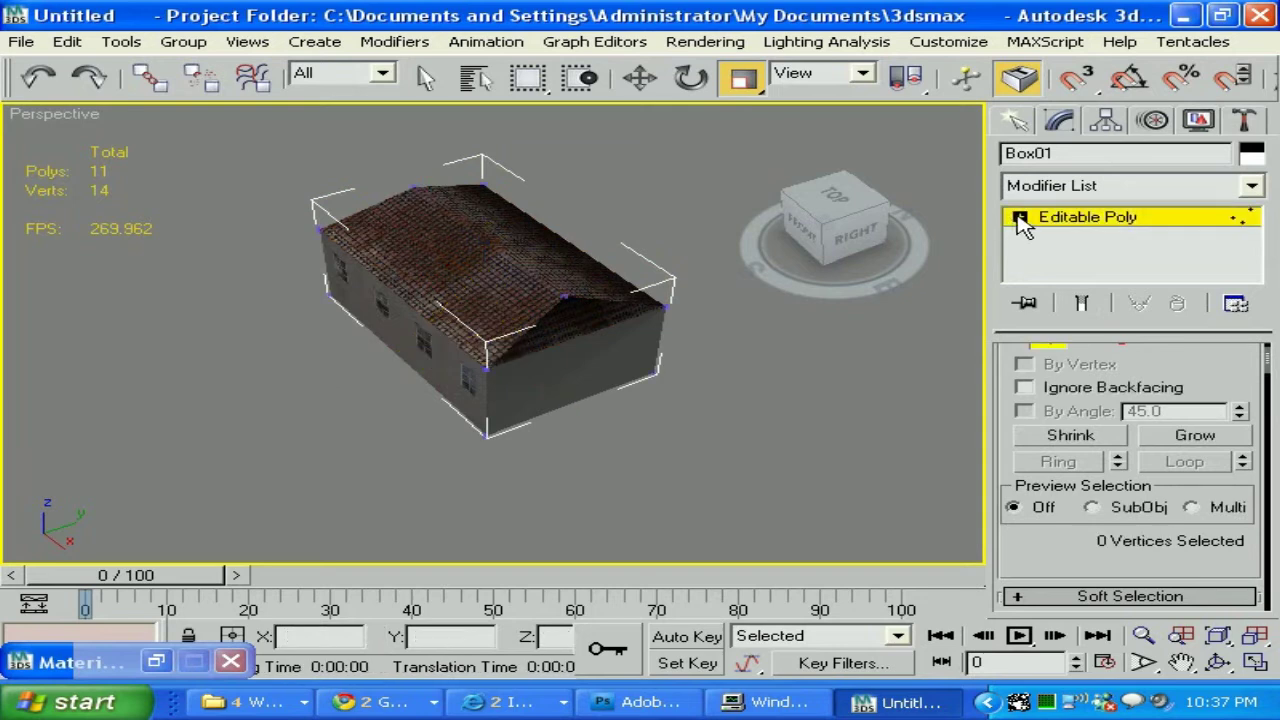
pyautogui.click(1018, 217)
pyautogui.moveTo(1248, 240); pyautogui.dragTo(1248, 251)
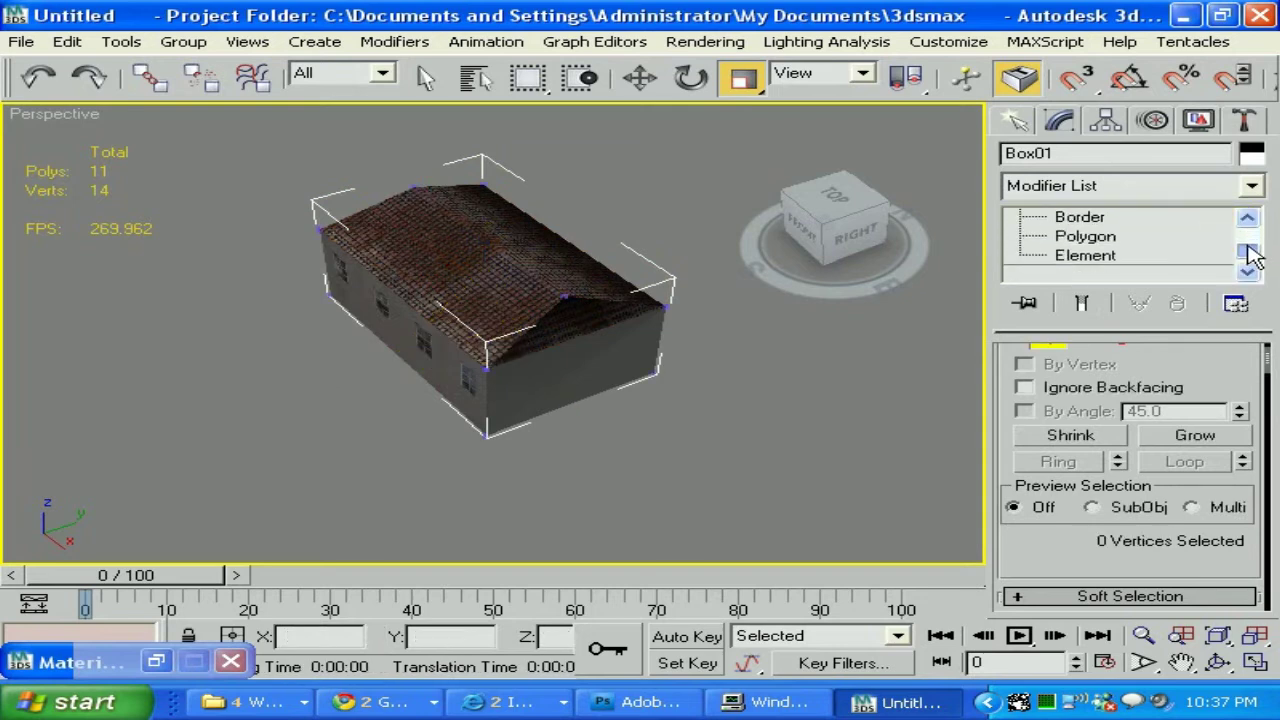
pyautogui.click(1078, 240)
# Select the right end wall face, then add the left end wall face after orbiting.
pyautogui.click(555, 382)
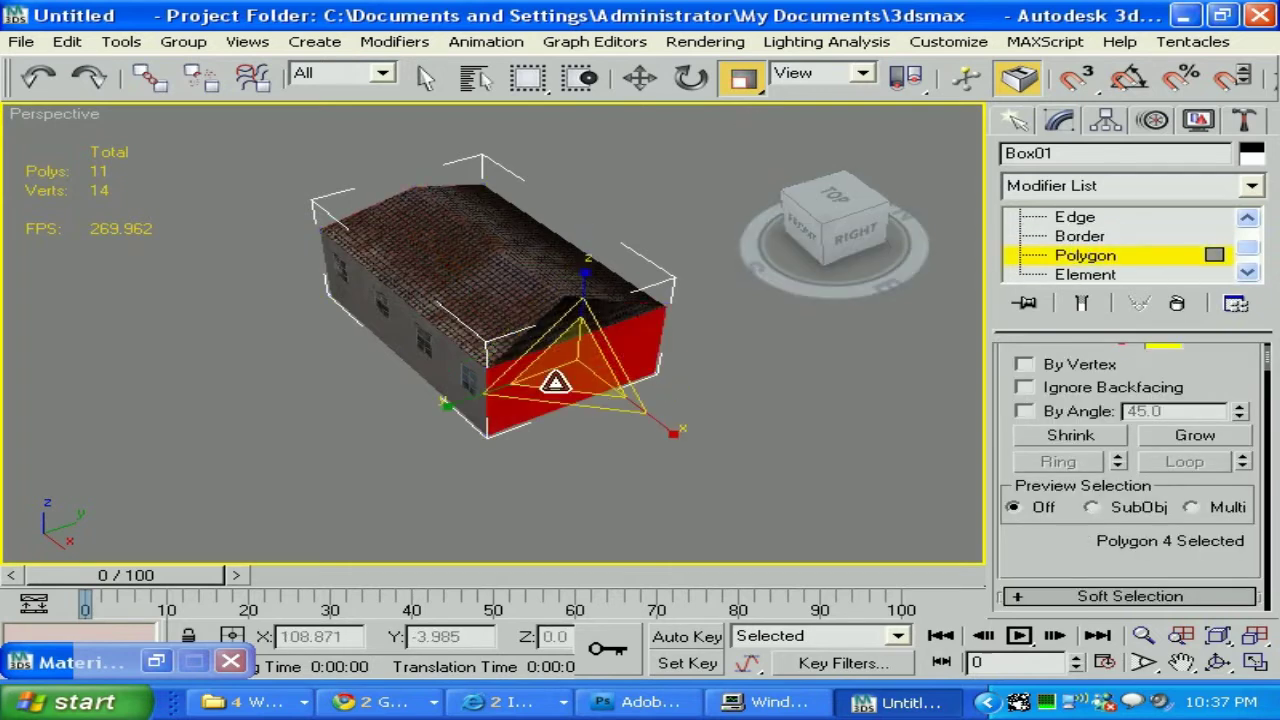
pyautogui.click(1218, 662)
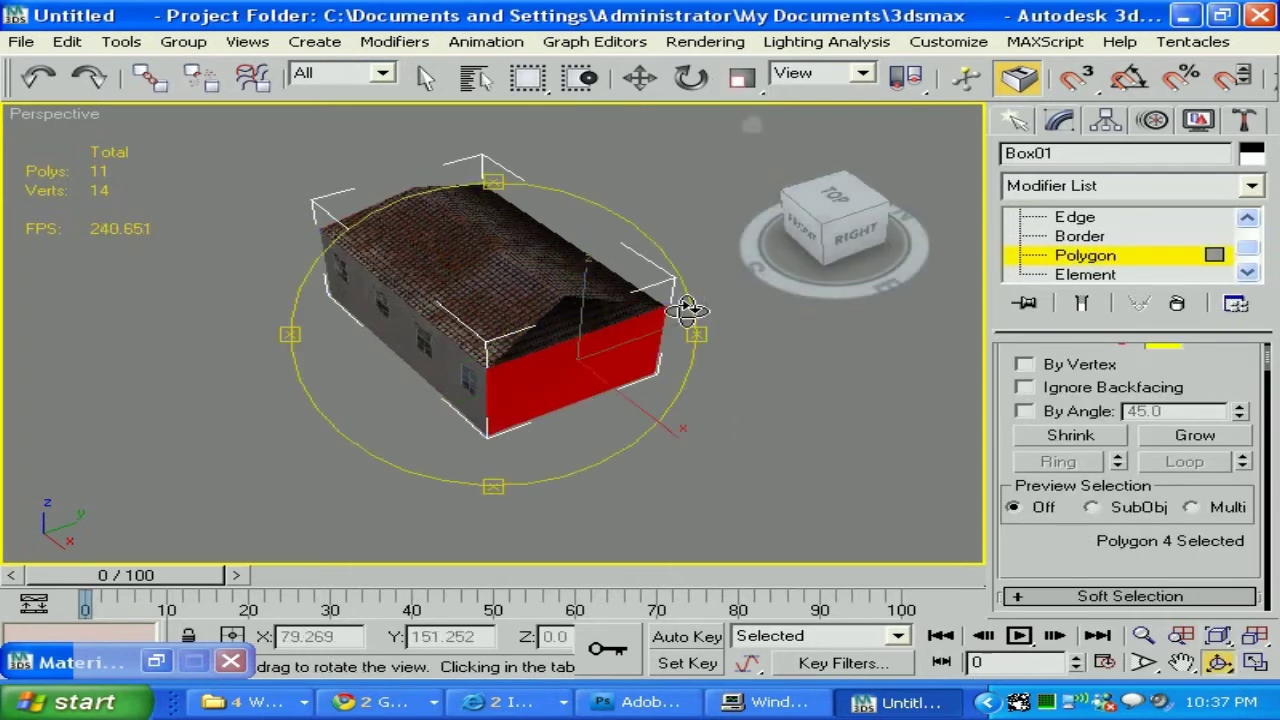
pyautogui.moveTo(695, 330); pyautogui.dragTo(1014, 257)
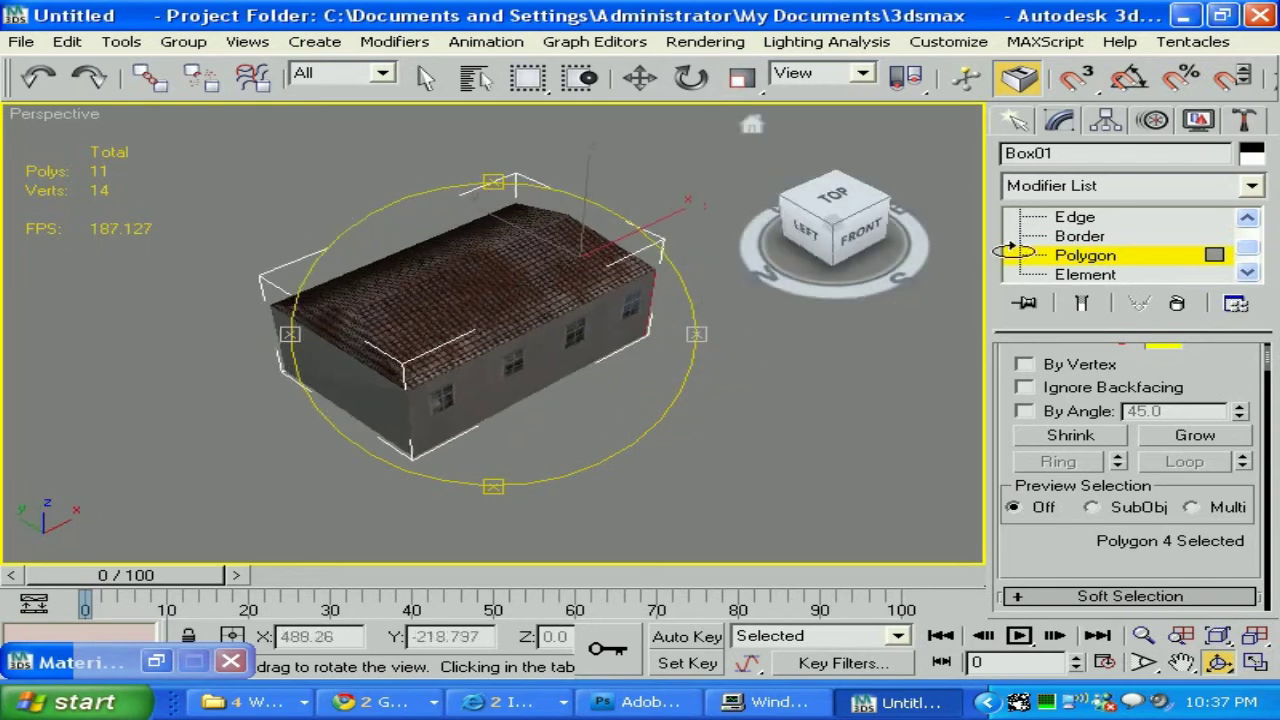
pyautogui.press('r')
pyautogui.keyDown('ctrl'); pyautogui.click(368, 397); pyautogui.keyUp('ctrl')
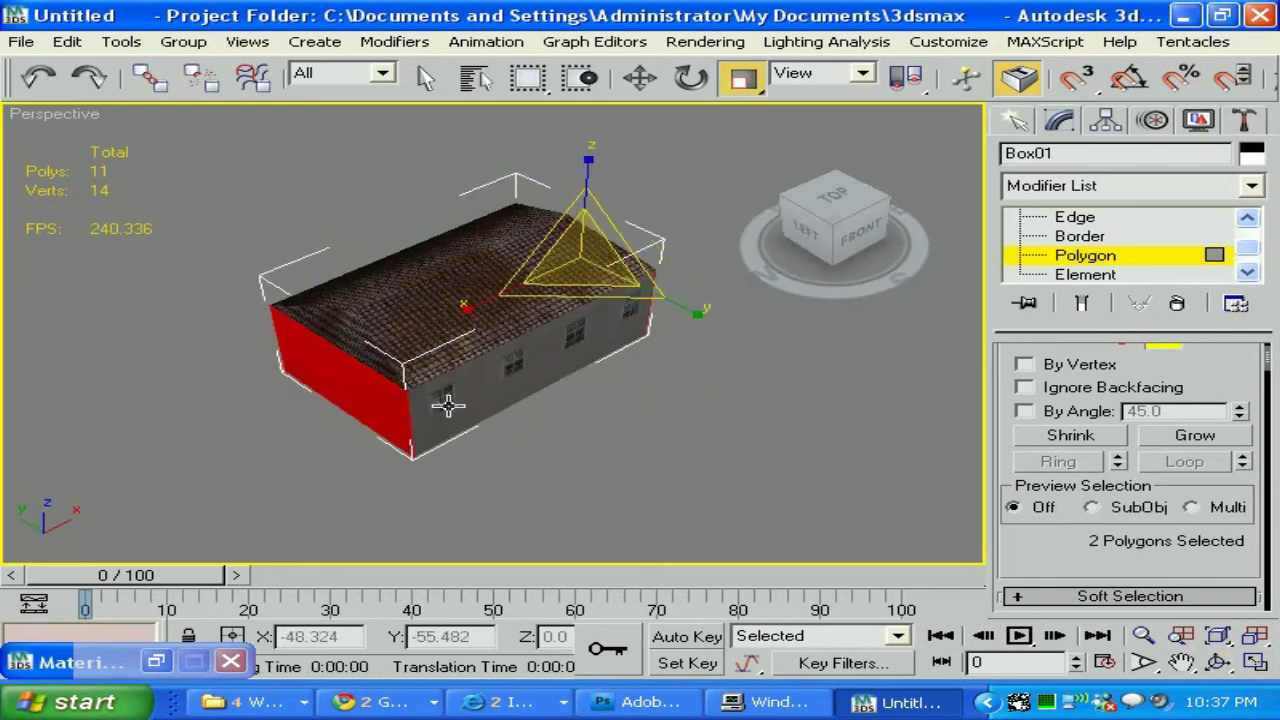
# Make the third material editor slot a Standard material.
pyautogui.press('m')
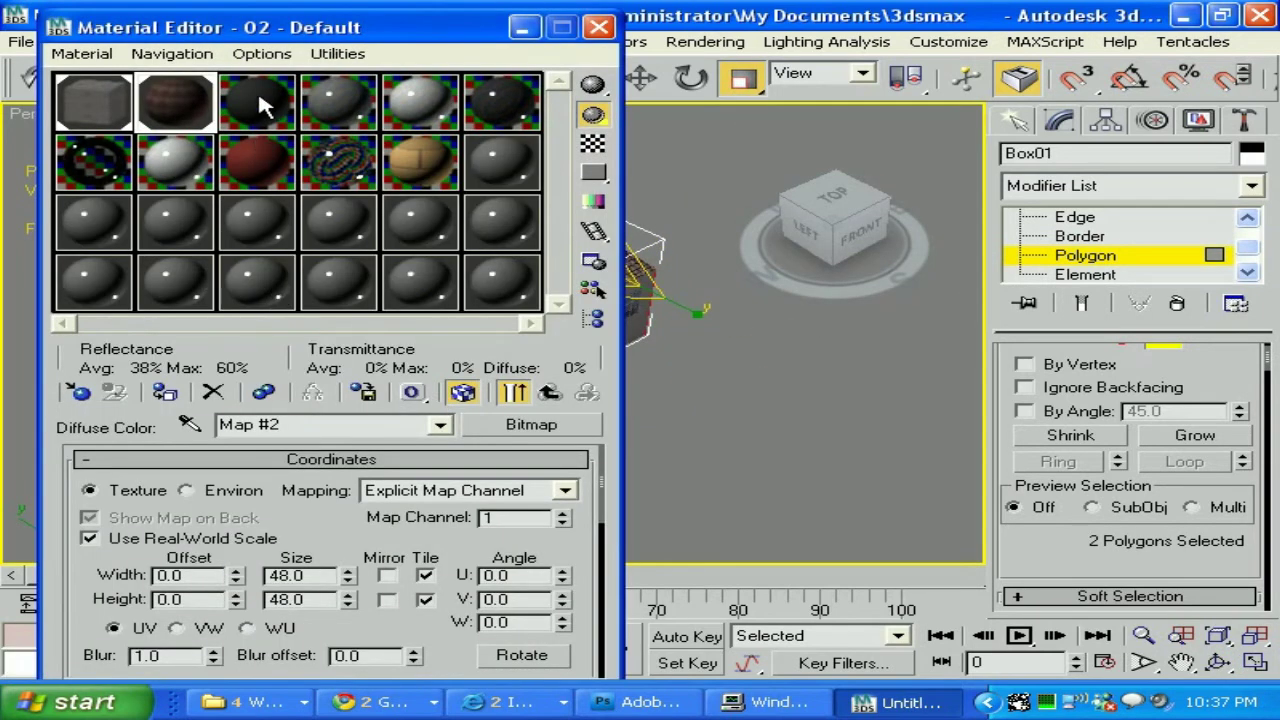
pyautogui.click(262, 108)
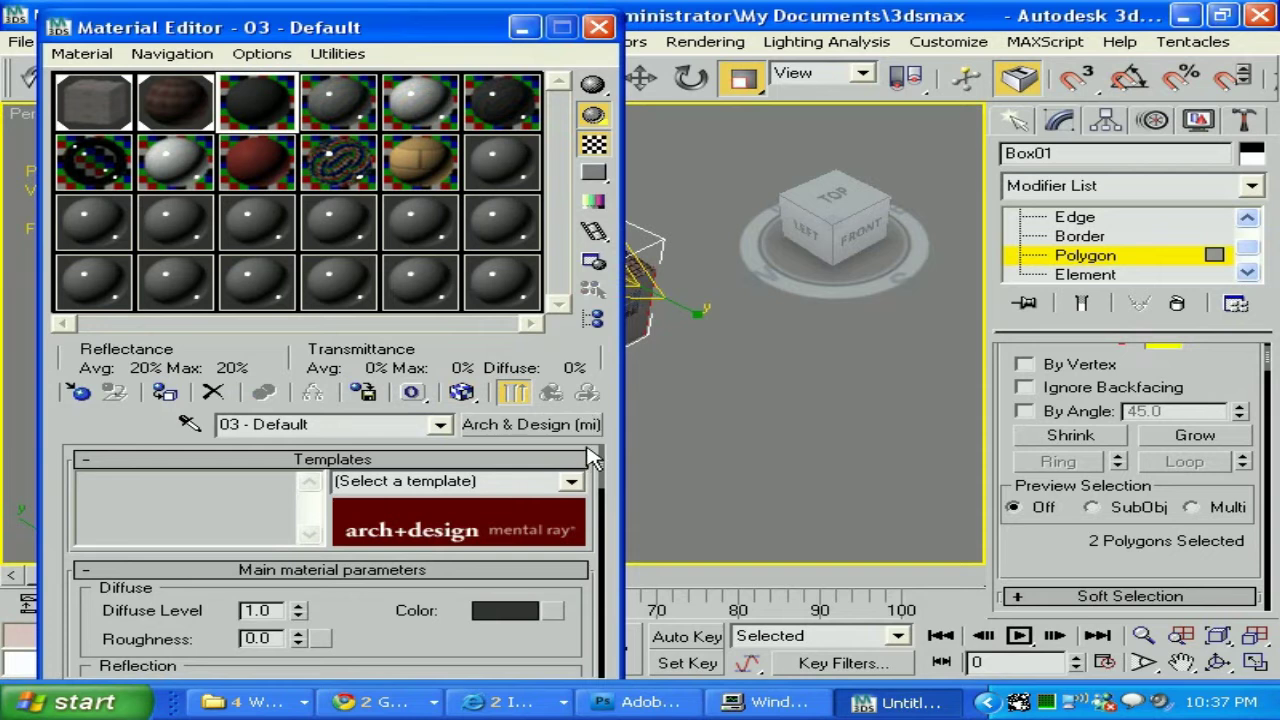
pyautogui.click(588, 426)
pyautogui.moveTo(1185, 110); pyautogui.dragTo(1190, 640)
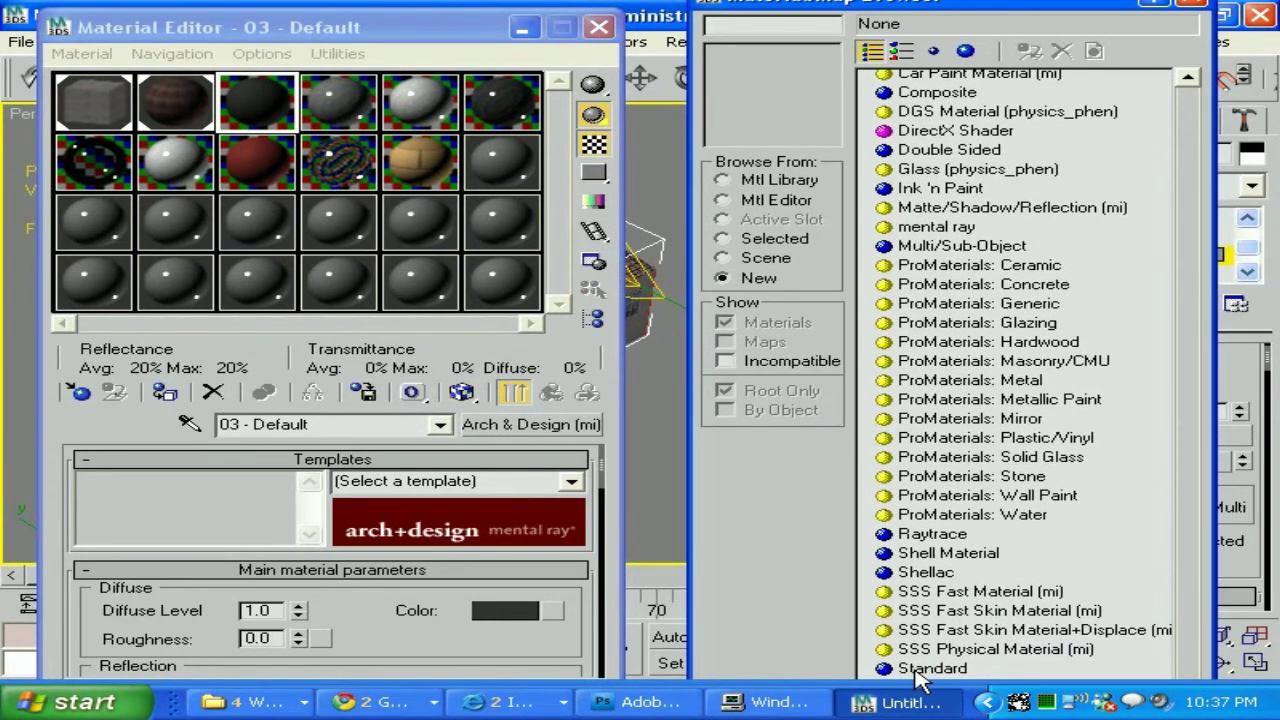
pyautogui.doubleClick(920, 670)
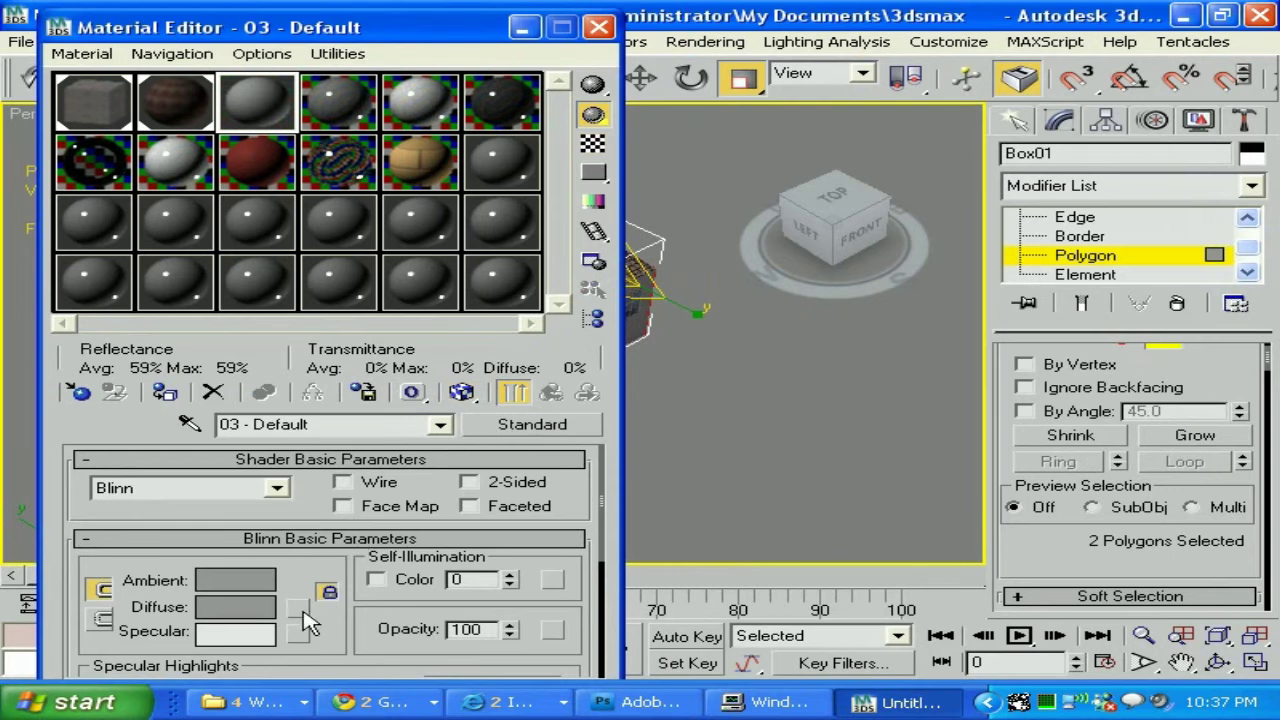
# Load barack_side_door.jpg as the diffuse bitmap and show the map in the viewport.
pyautogui.click(300, 608)
pyautogui.doubleClick(945, 100)
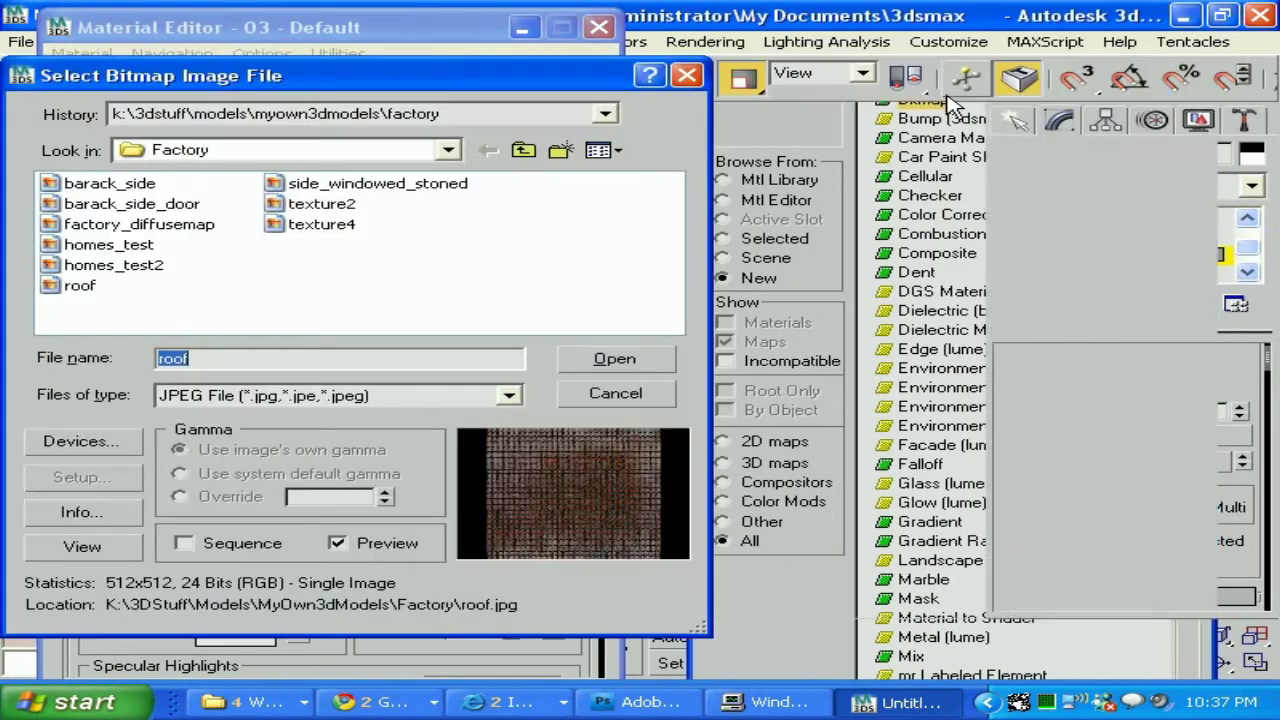
pyautogui.click(330, 190)
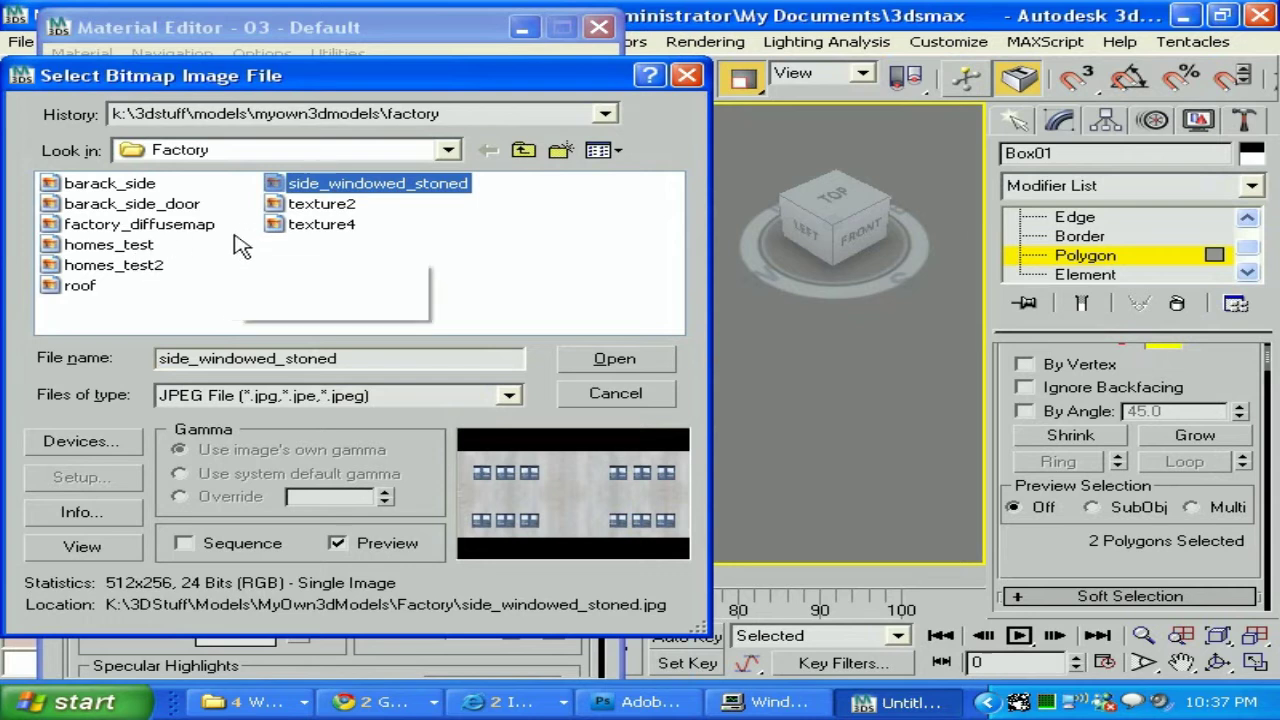
pyautogui.click(150, 205)
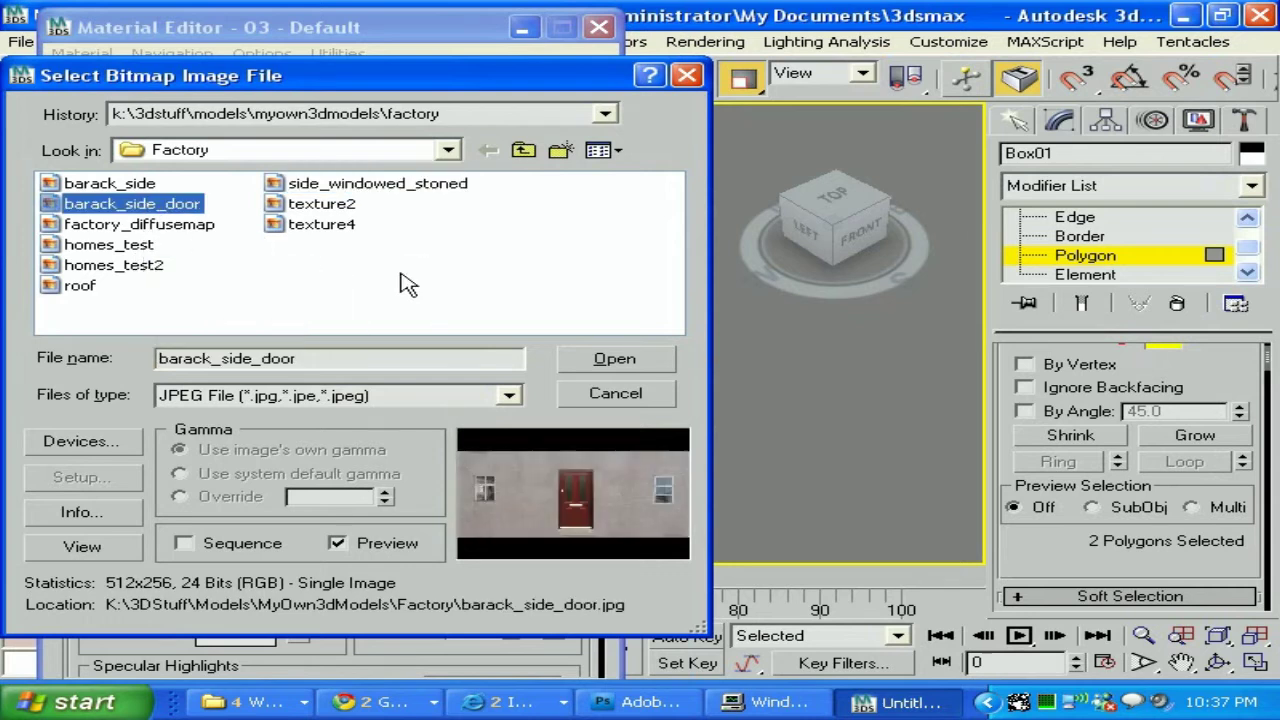
pyautogui.click(614, 360)
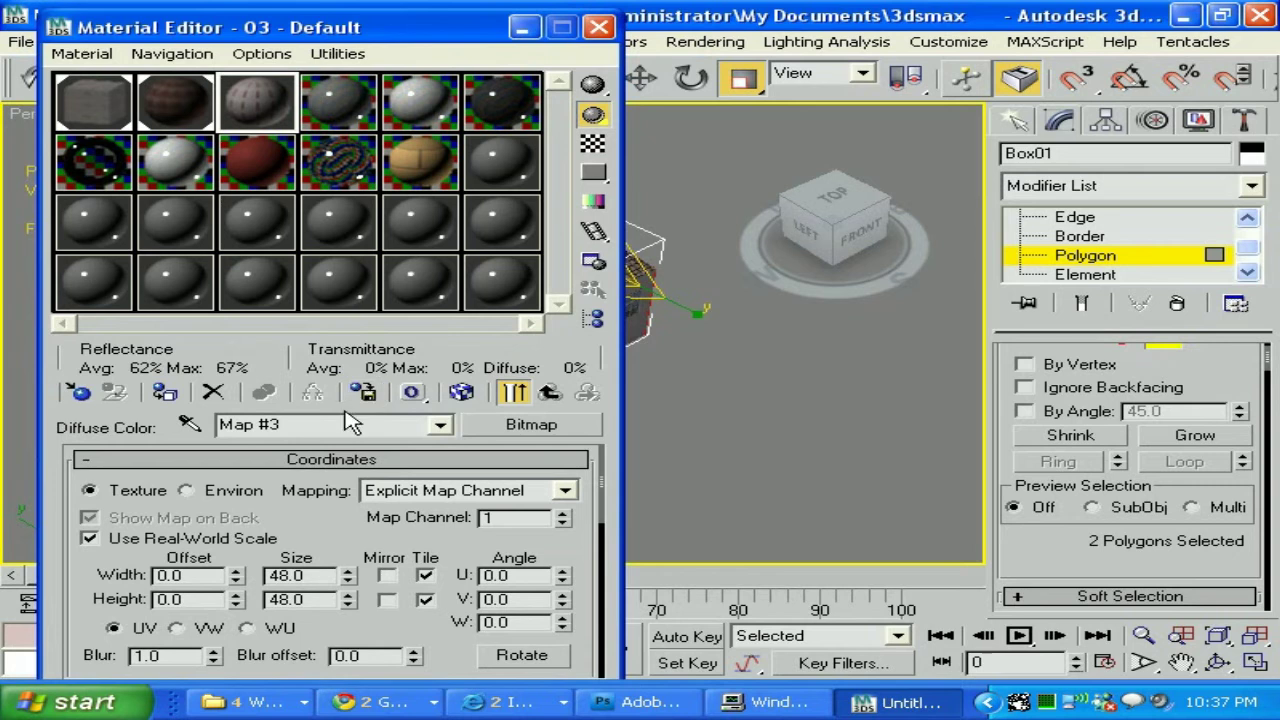
pyautogui.click(549, 392)
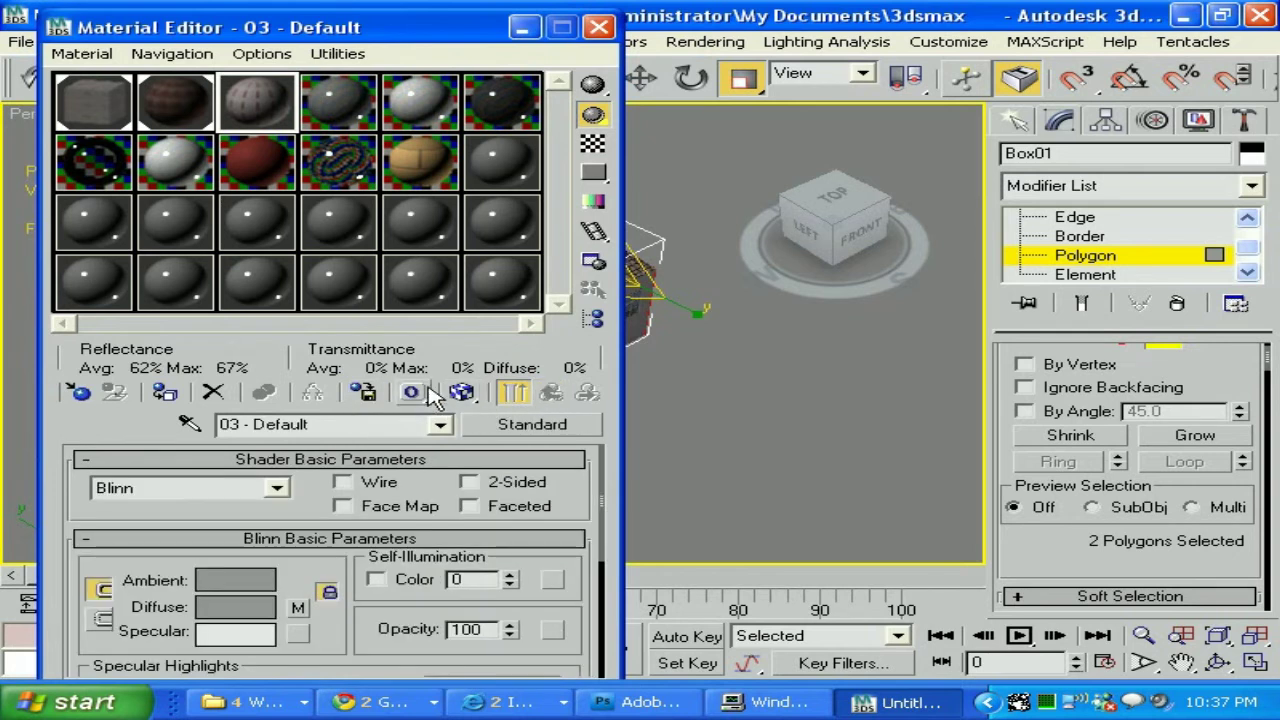
pyautogui.click(459, 392)
# Orbit the Perspective view around the house and render a test image.
pyautogui.click(521, 27)
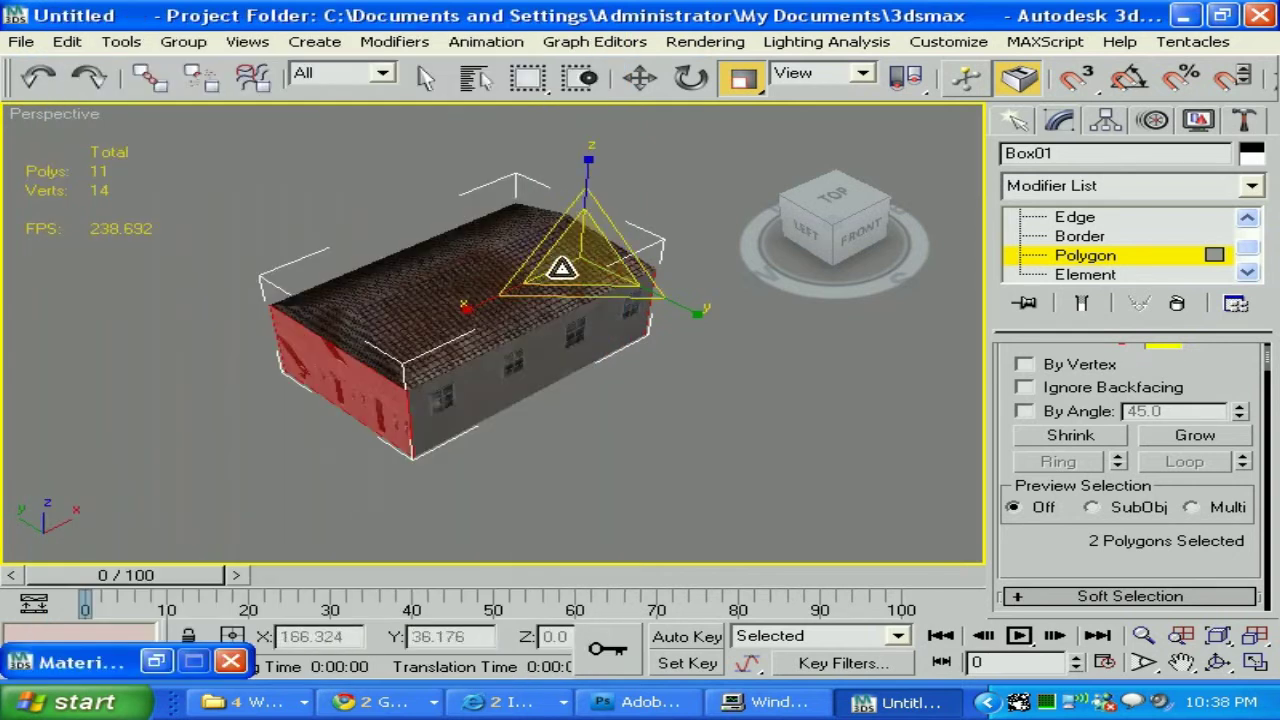
pyautogui.click(1217, 662)
pyautogui.moveTo(697, 334); pyautogui.dragTo(827, 334)
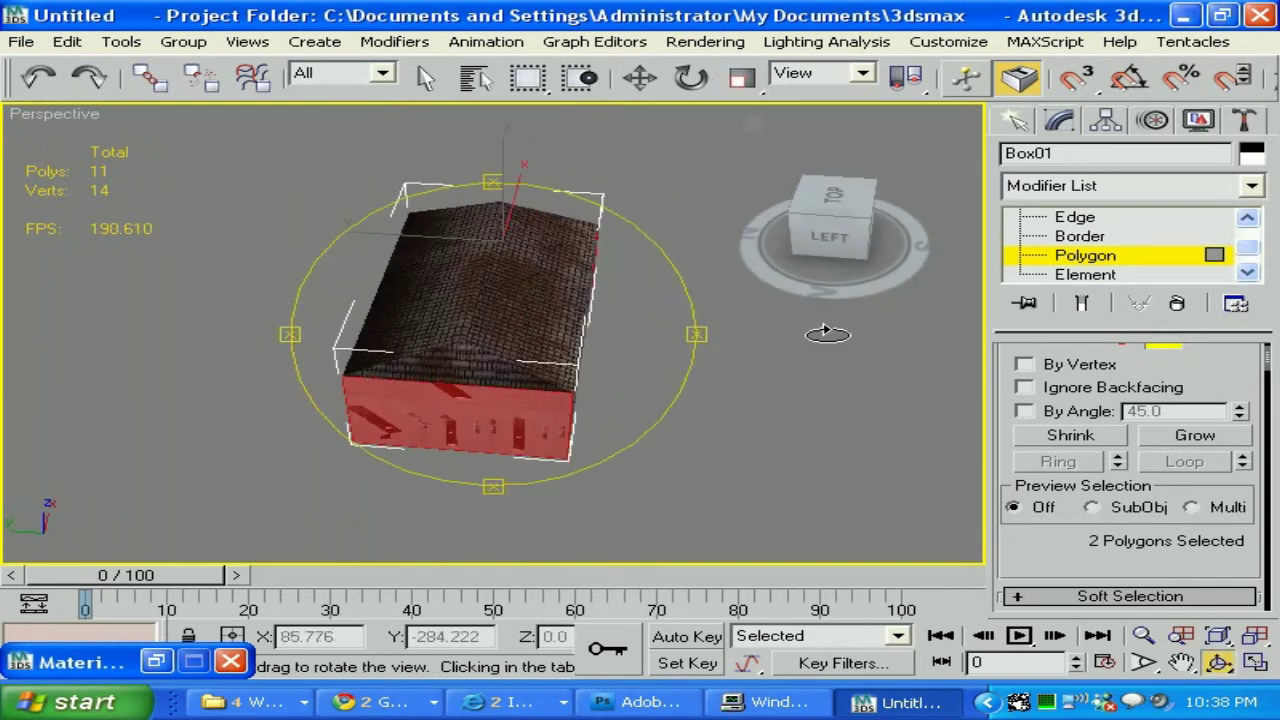
pyautogui.moveTo(694, 334); pyautogui.dragTo(640, 340)
pyautogui.hotkey('shift', 'q')
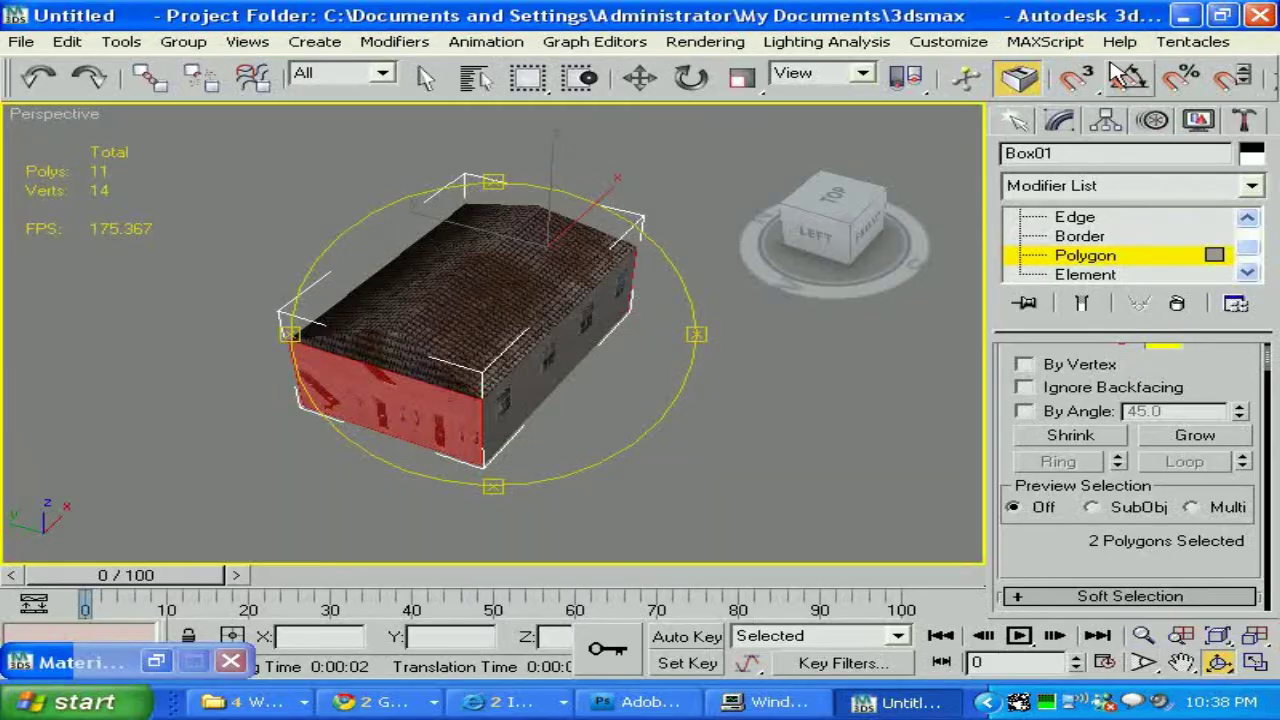
# Scroll the Modifier List to the UVW Map entry.
pyautogui.click(1140, 190)
pyautogui.scroll(-10, 1137, 189)
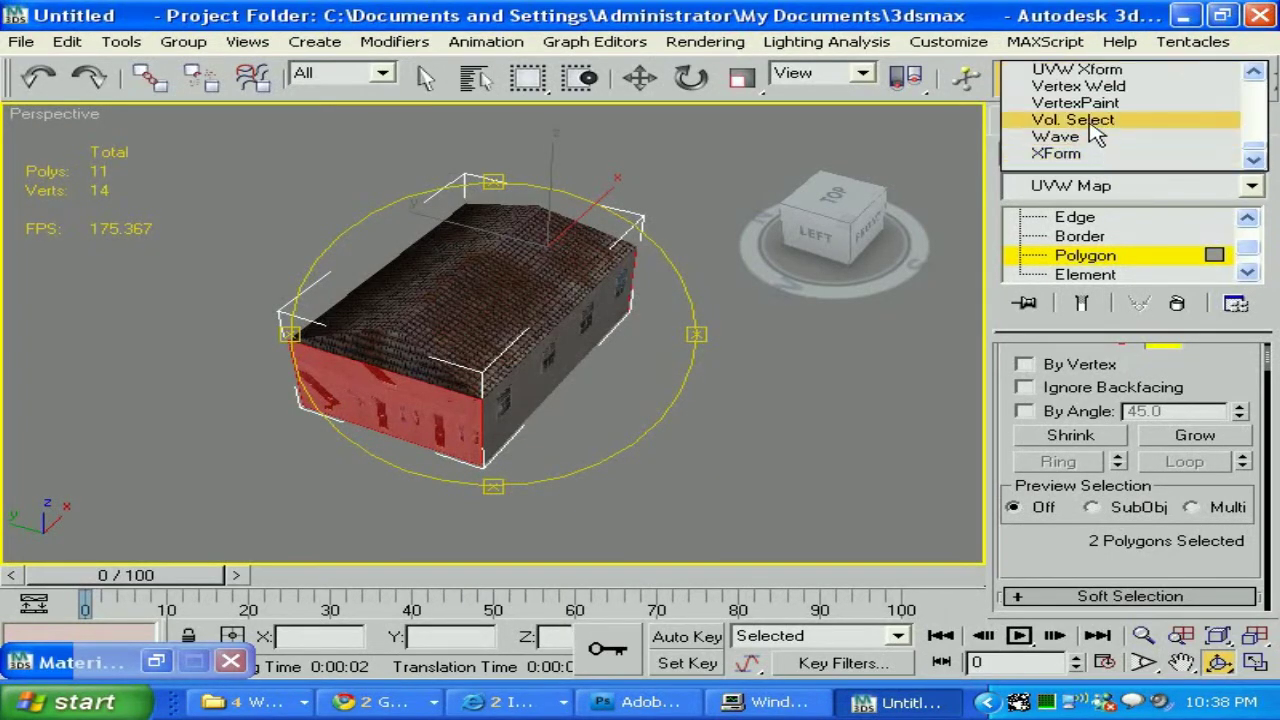
pyautogui.scroll(1, 1095, 110)
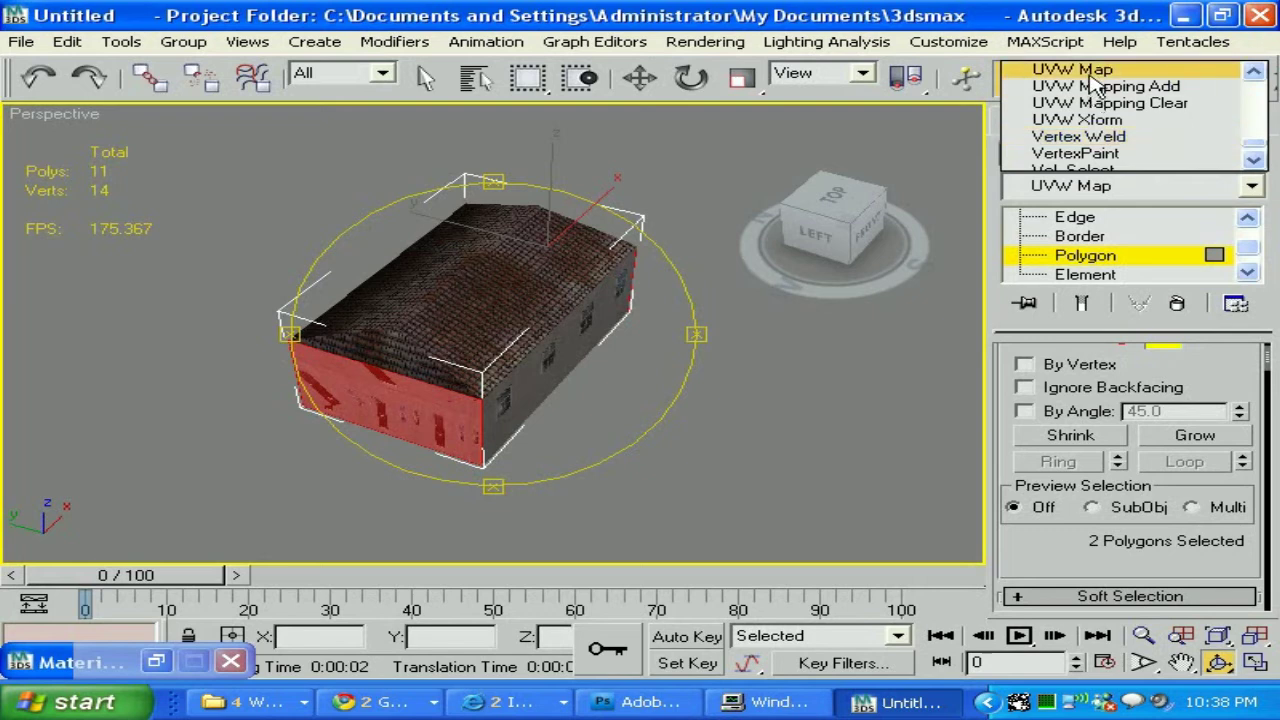
# Add a Box-projected UVW Map with Real-World Map Size off and U and V Tile at 50.
pyautogui.click(1092, 72)
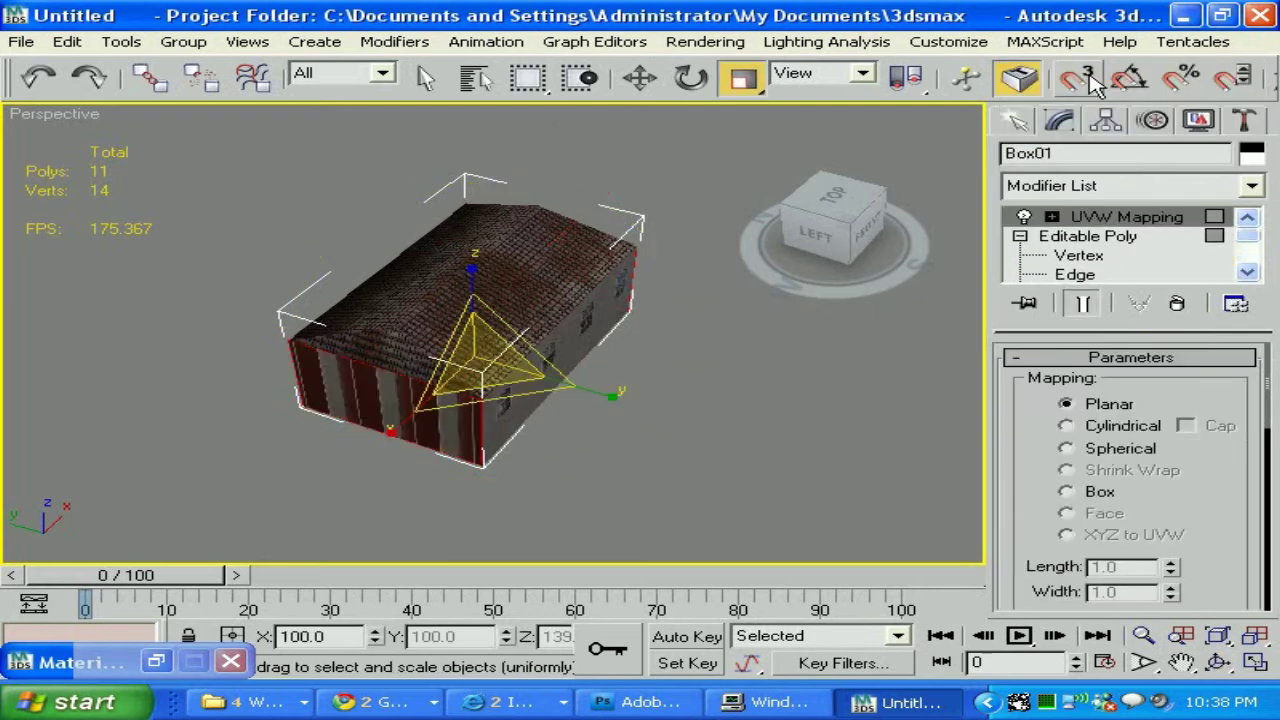
pyautogui.click(1084, 496)
pyautogui.moveTo(1266, 432); pyautogui.dragTo(1272, 506)
pyautogui.click(1057, 535)
pyautogui.moveTo(1130, 453); pyautogui.dragTo(1030, 455)
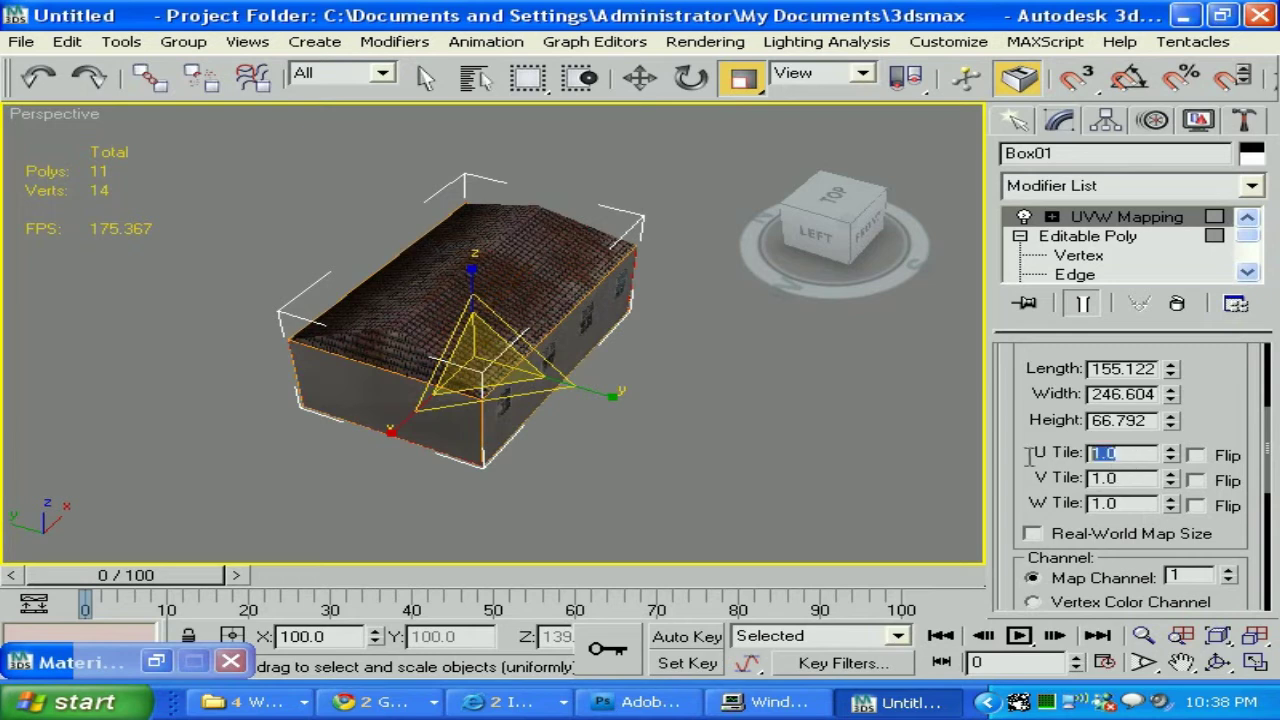
pyautogui.write('55')
pyautogui.moveTo(1130, 479); pyautogui.dragTo(1066, 479)
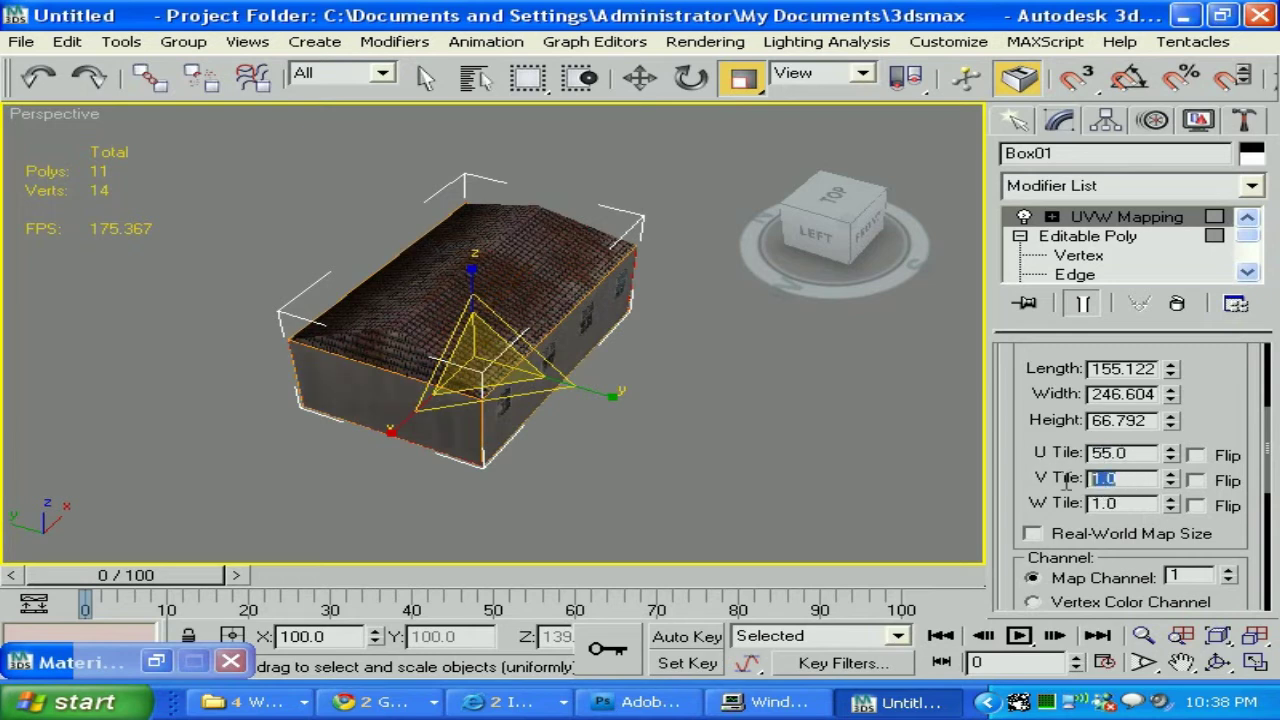
pyautogui.click(1137, 455)
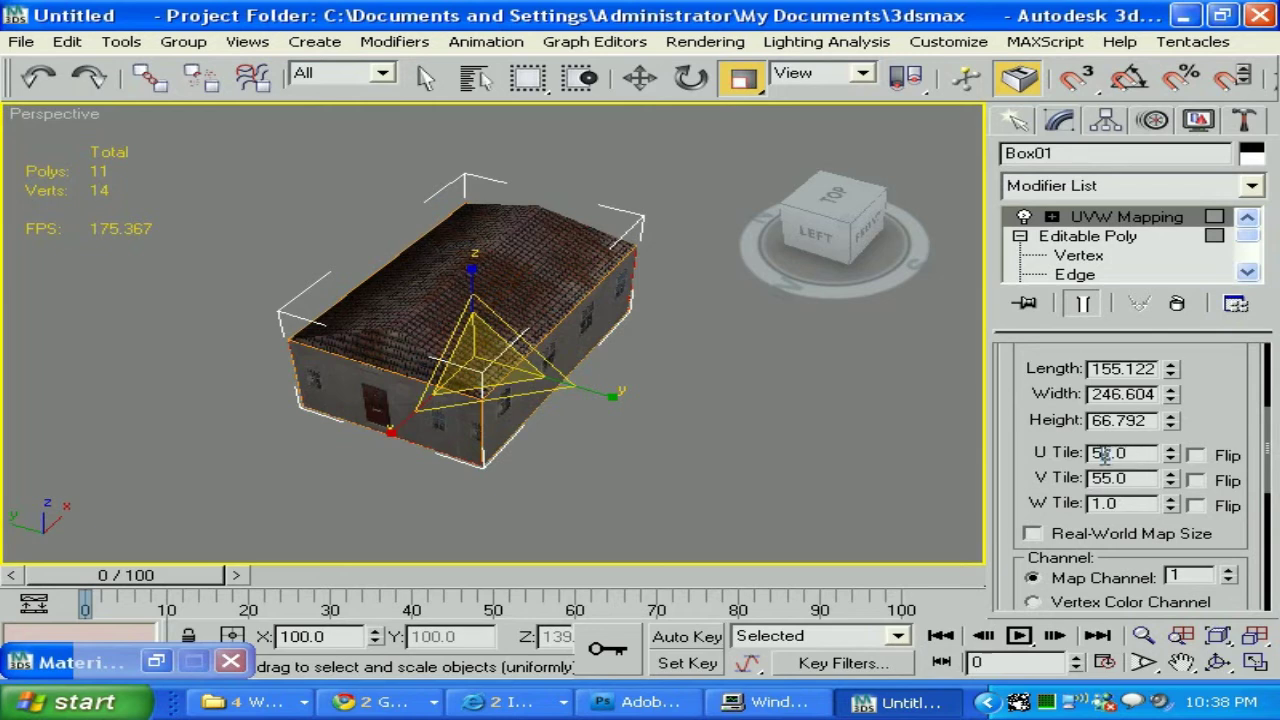
pyautogui.click(1113, 477)
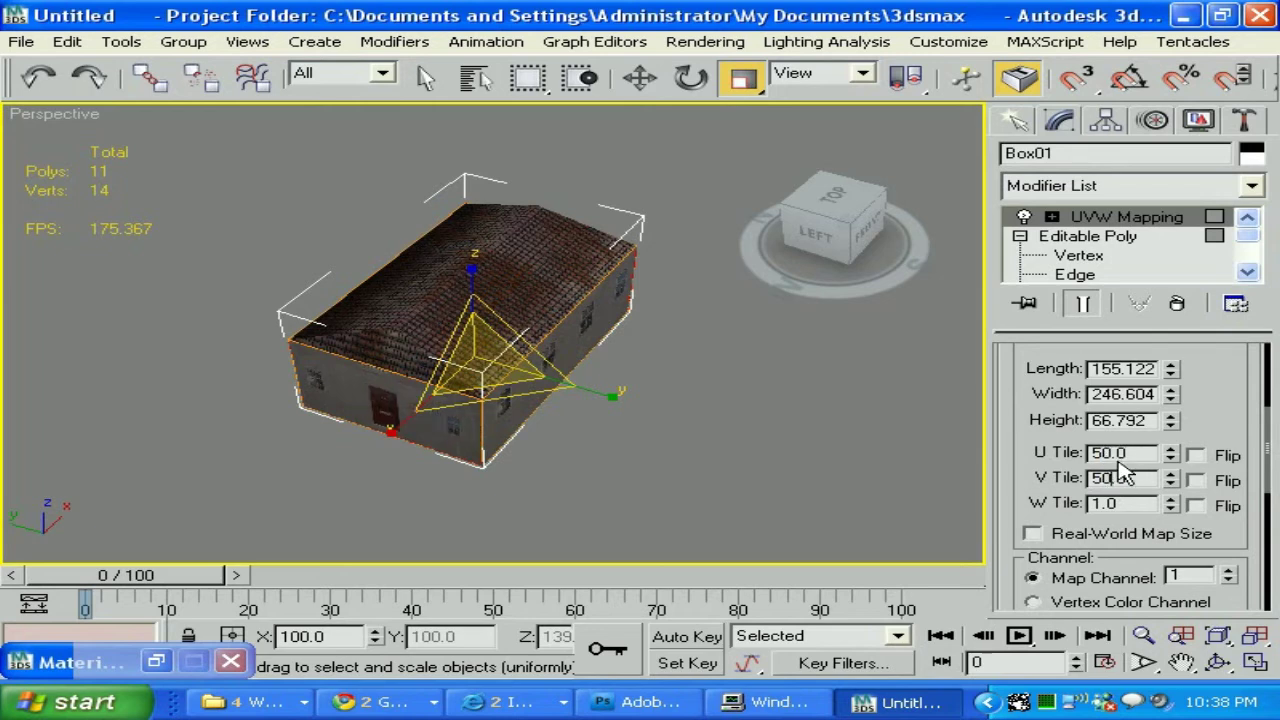
pyautogui.click(1217, 662)
pyautogui.moveTo(500, 173); pyautogui.dragTo(500, 100)
# Try U Tile values 40, 45 and 55 on the end walls, settling on 47.
pyautogui.scroll(5, 500, 318)
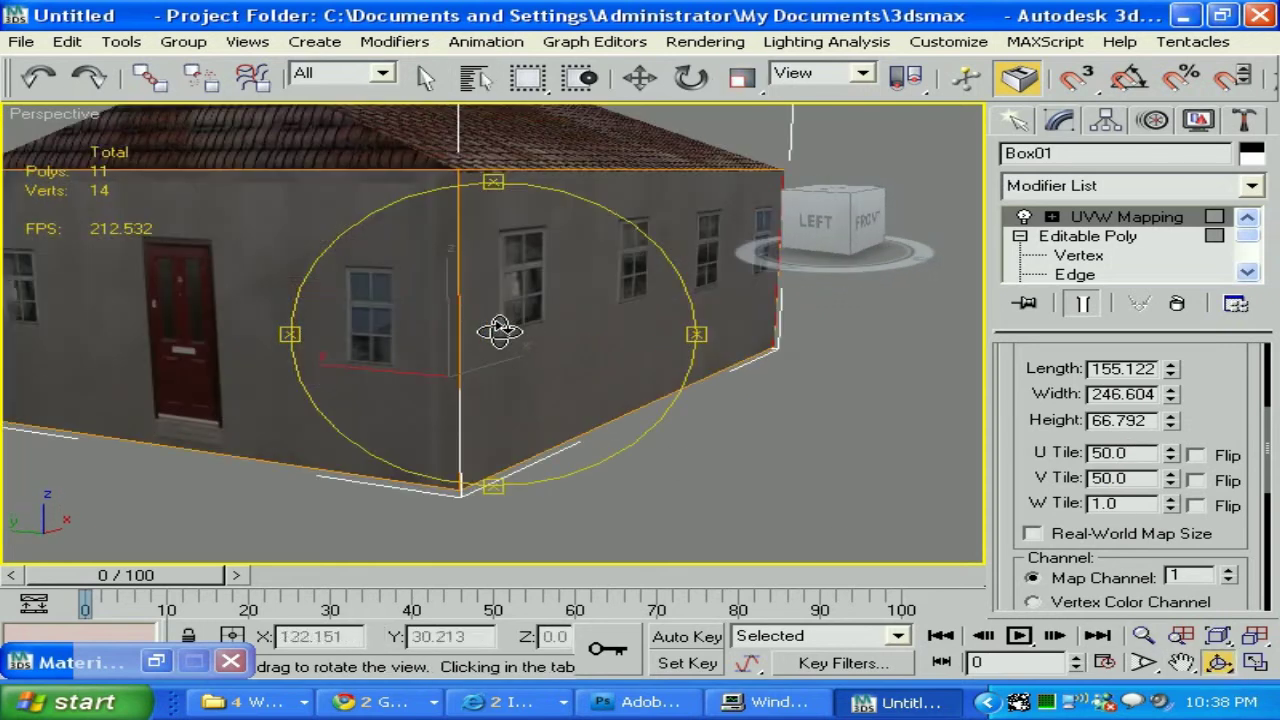
pyautogui.moveTo(683, 326); pyautogui.dragTo(712, 328)
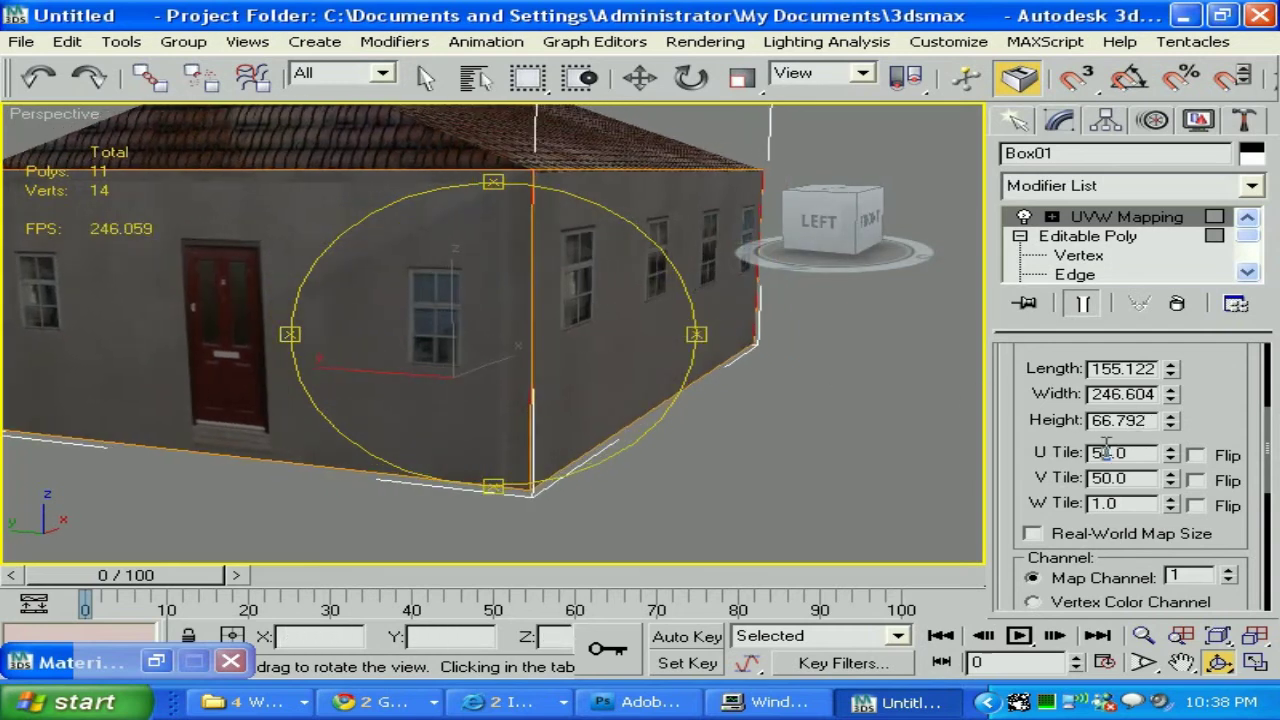
pyautogui.write('40')
pyautogui.doubleClick(1100, 478)
pyautogui.write('4')
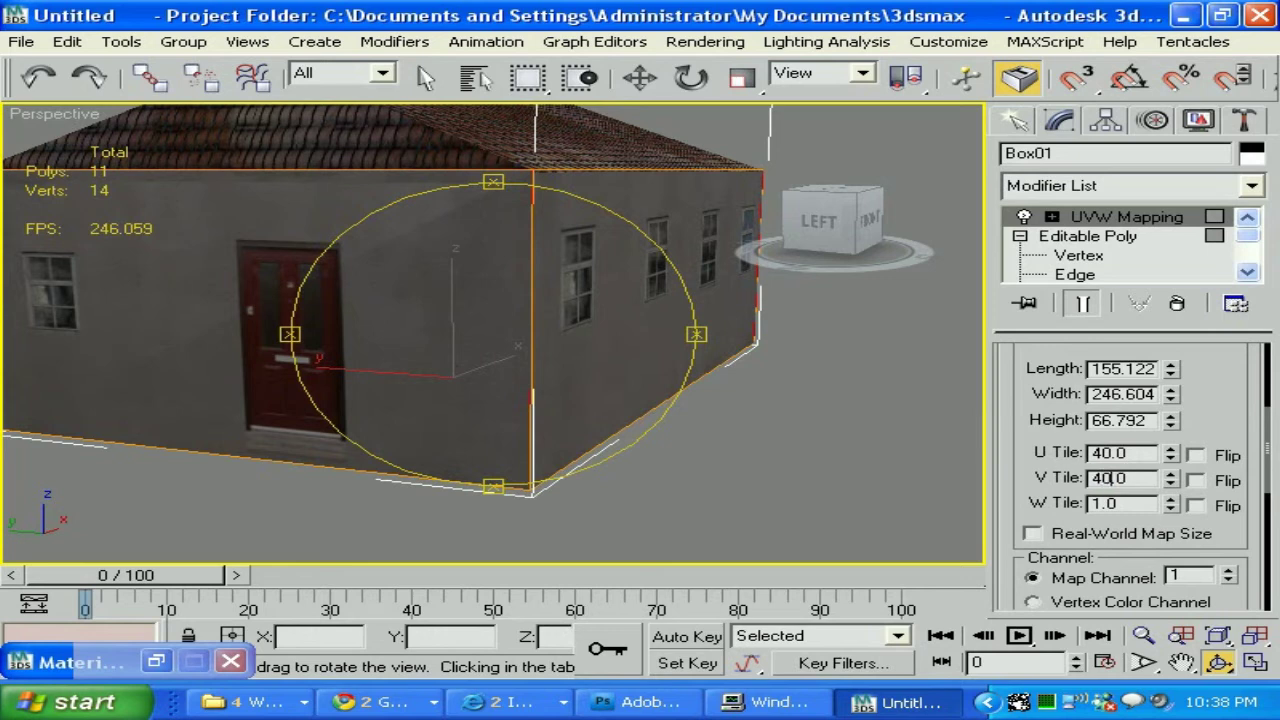
pyautogui.press('Return')
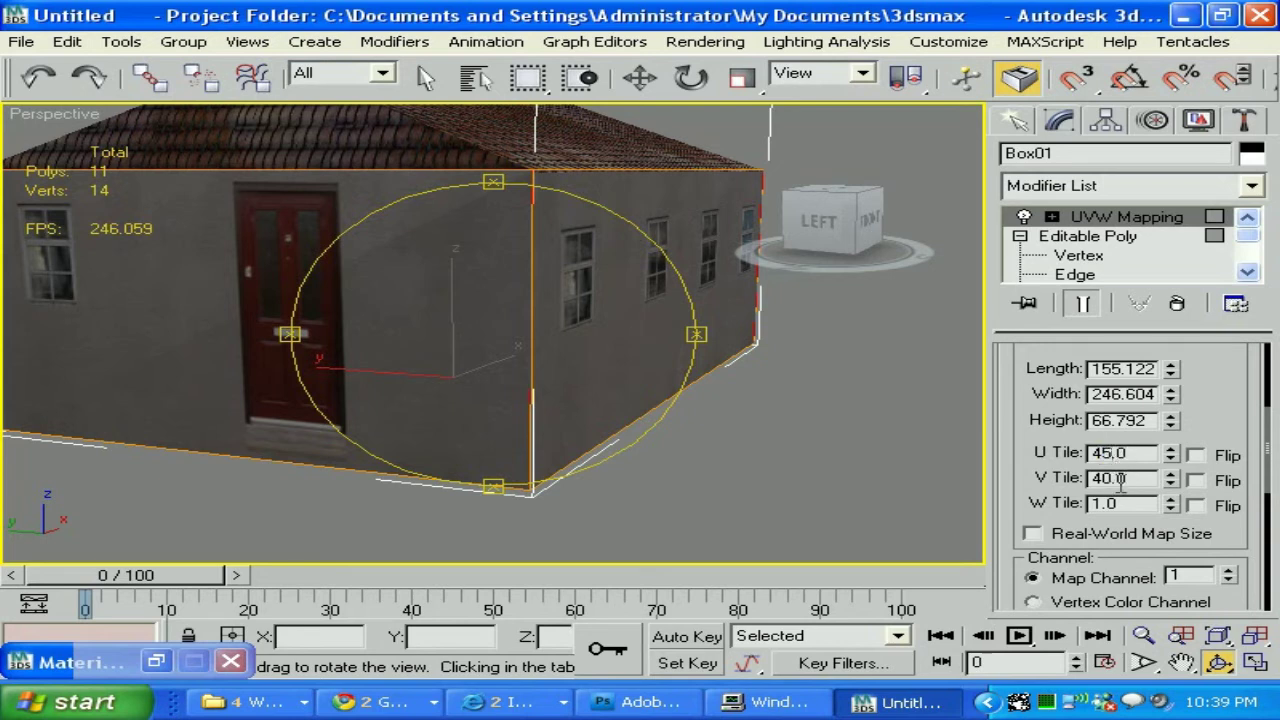
pyautogui.press('Return')
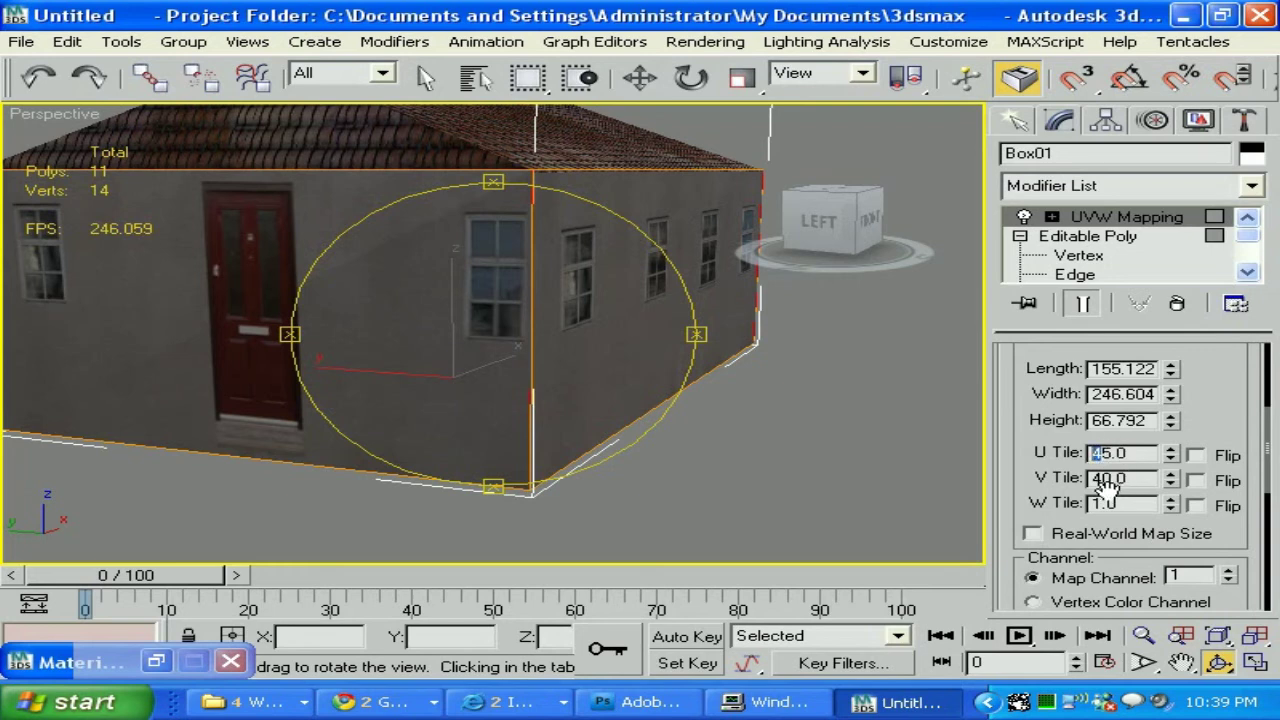
pyautogui.click(1113, 480)
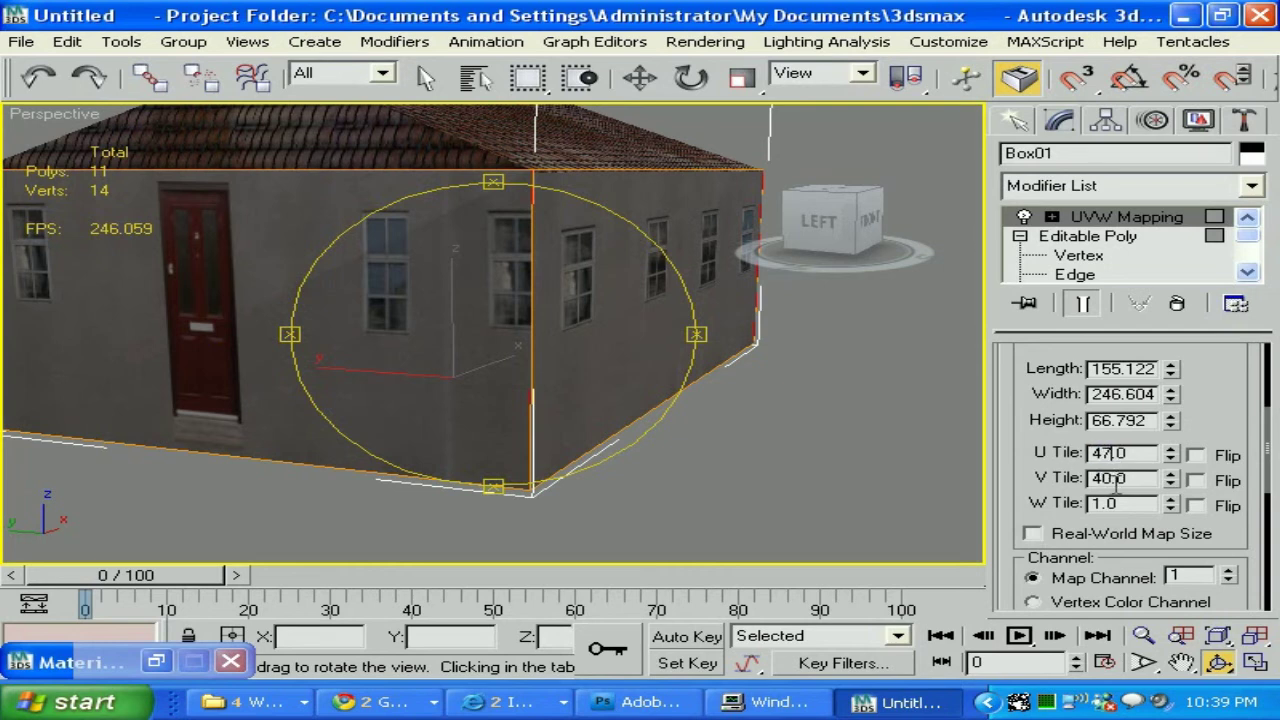
pyautogui.click(1117, 480)
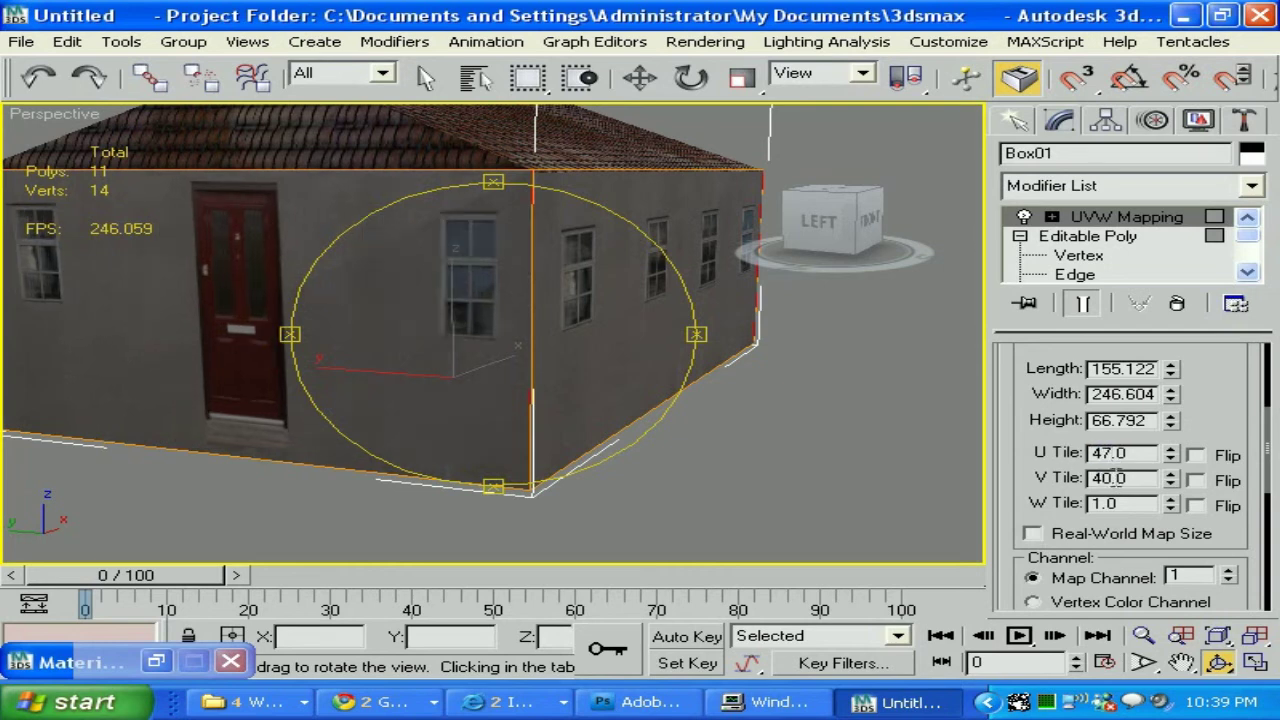
# Adjust V Tile through 45 and 43 to 42, checking the door wall from several angles.
pyautogui.click(1181, 663)
pyautogui.moveTo(378, 415); pyautogui.dragTo(529, 429)
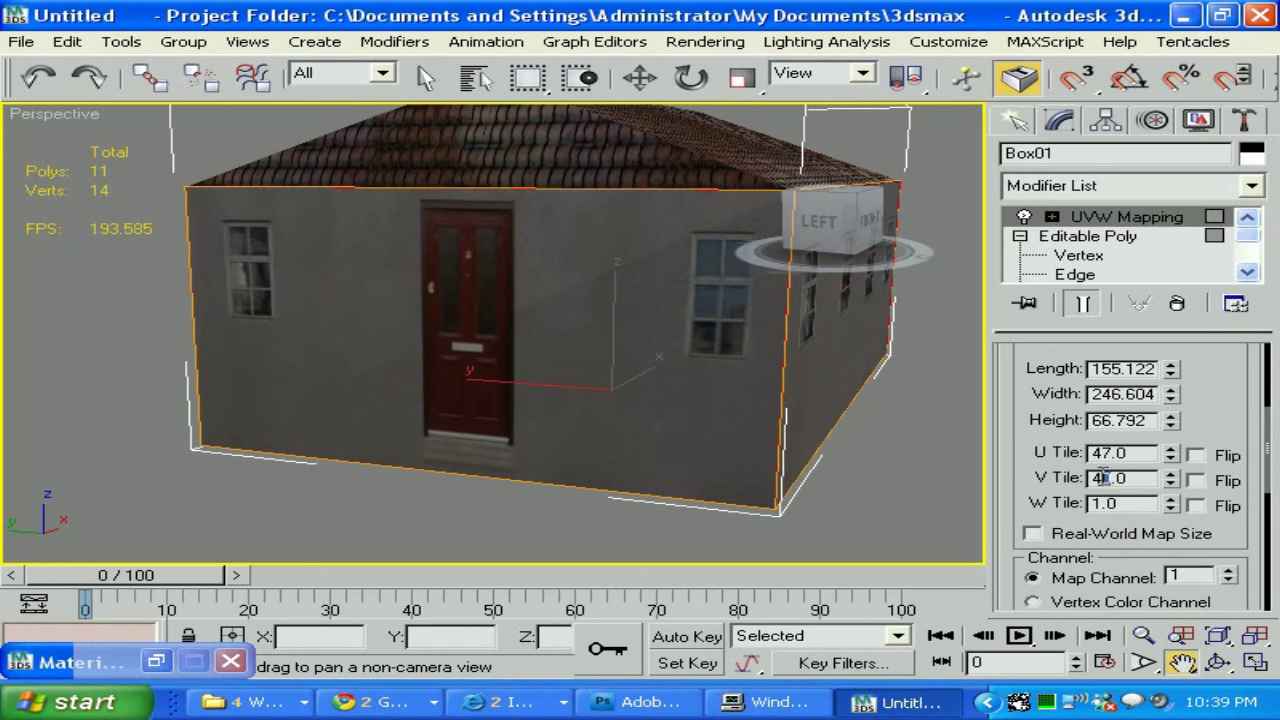
pyautogui.press('Return')
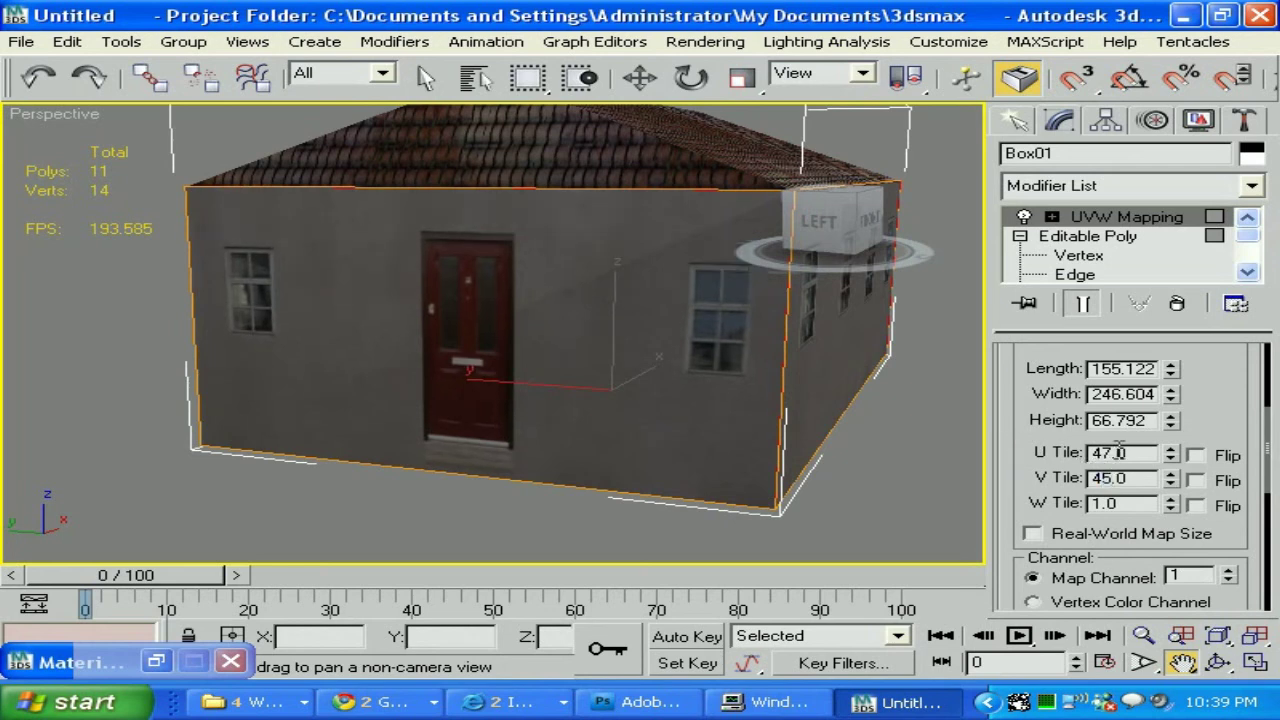
pyautogui.click(1217, 663)
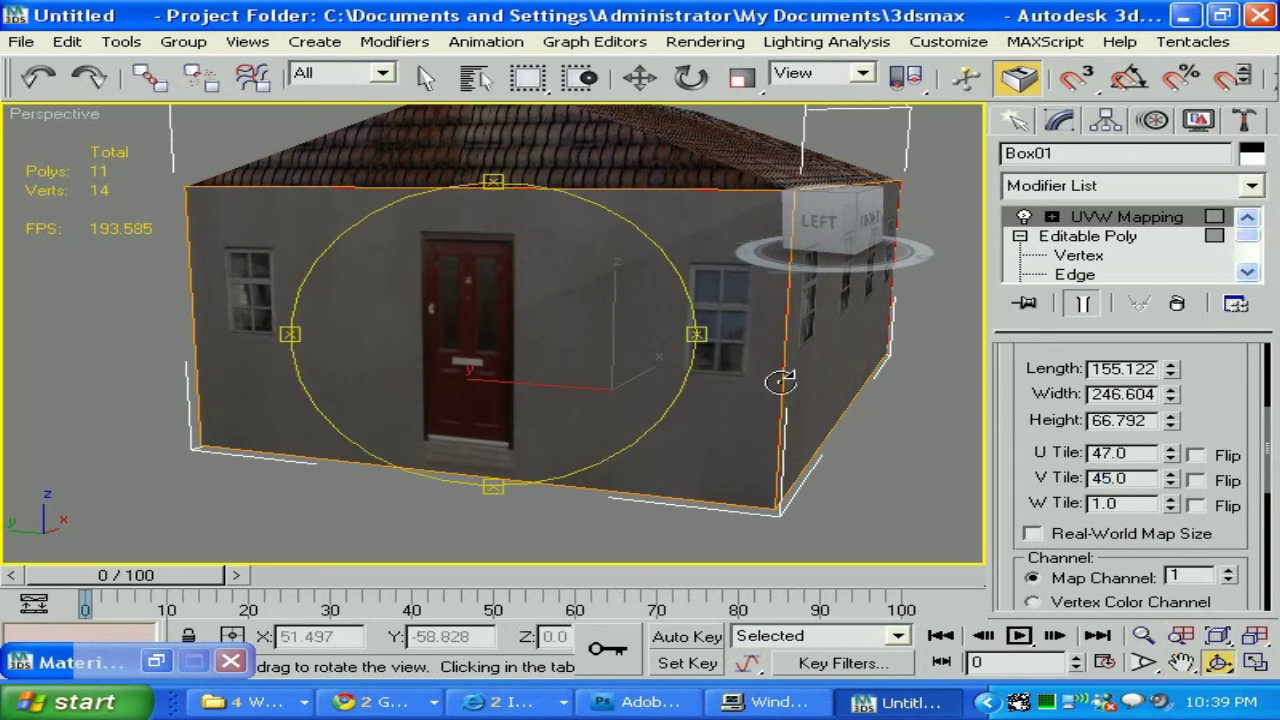
pyautogui.moveTo(694, 331); pyautogui.dragTo(655, 368)
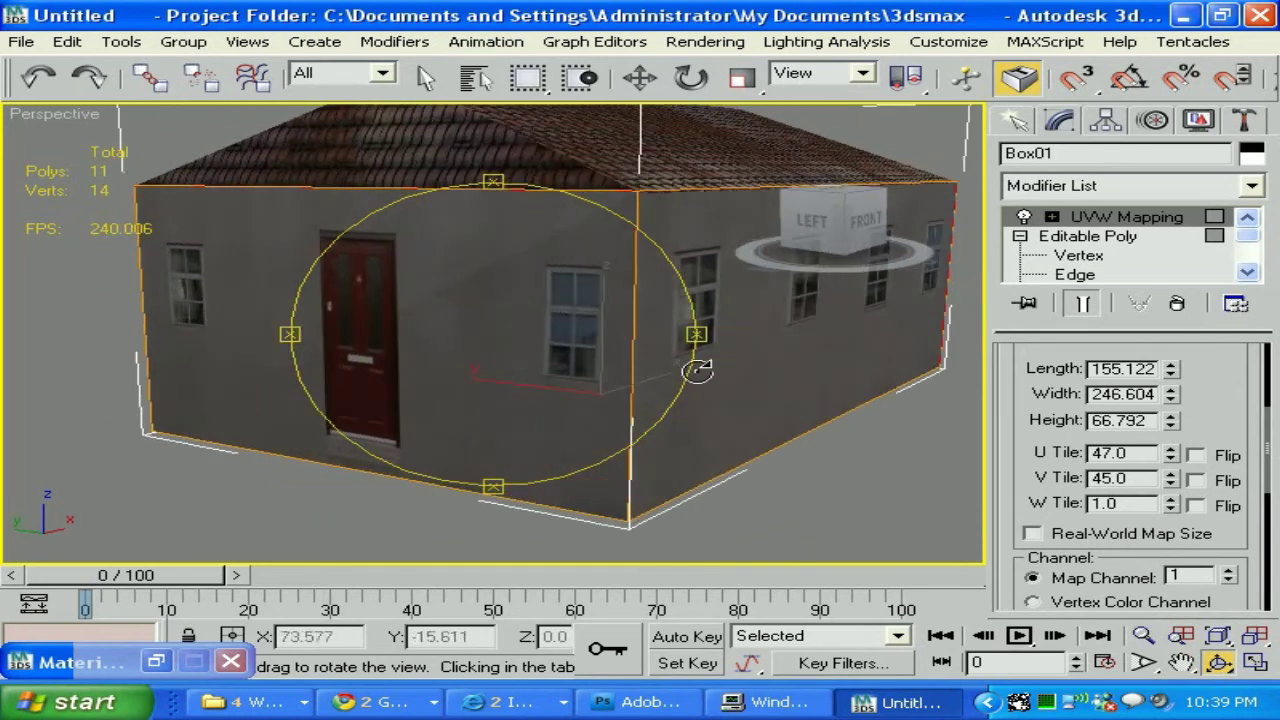
pyautogui.click(1133, 455)
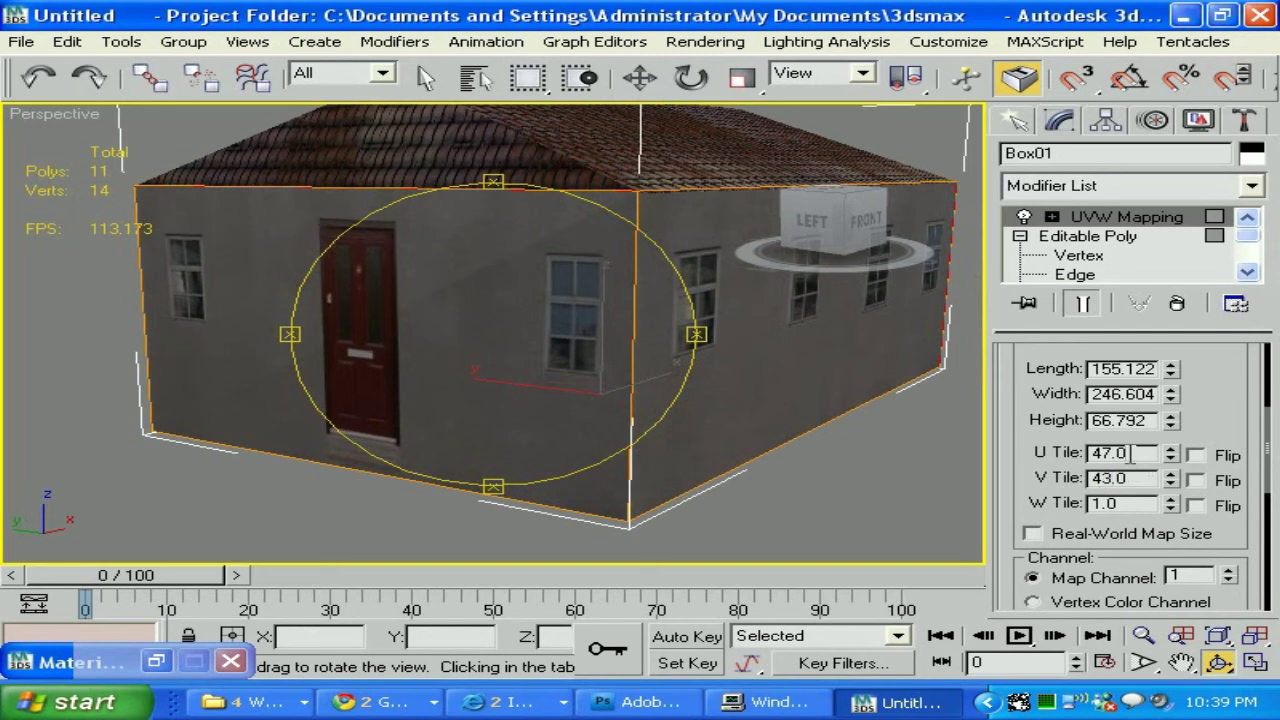
pyautogui.moveTo(689, 334); pyautogui.dragTo(660, 338)
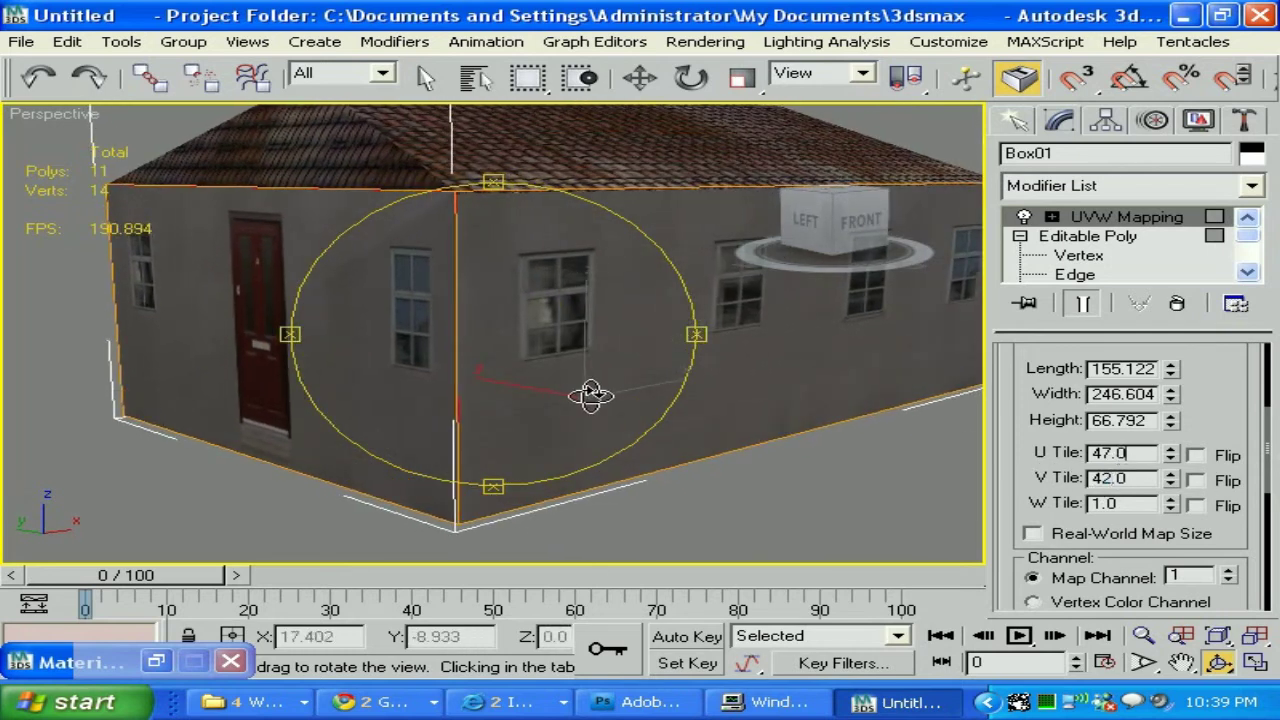
pyautogui.moveTo(686, 331); pyautogui.dragTo(660, 349)
pyautogui.moveTo(497, 185); pyautogui.dragTo(500, 221)
# Render three Perspective test images of the textured house, orbiting to a new angle between renders.
pyautogui.hotkey('shift', 'q')
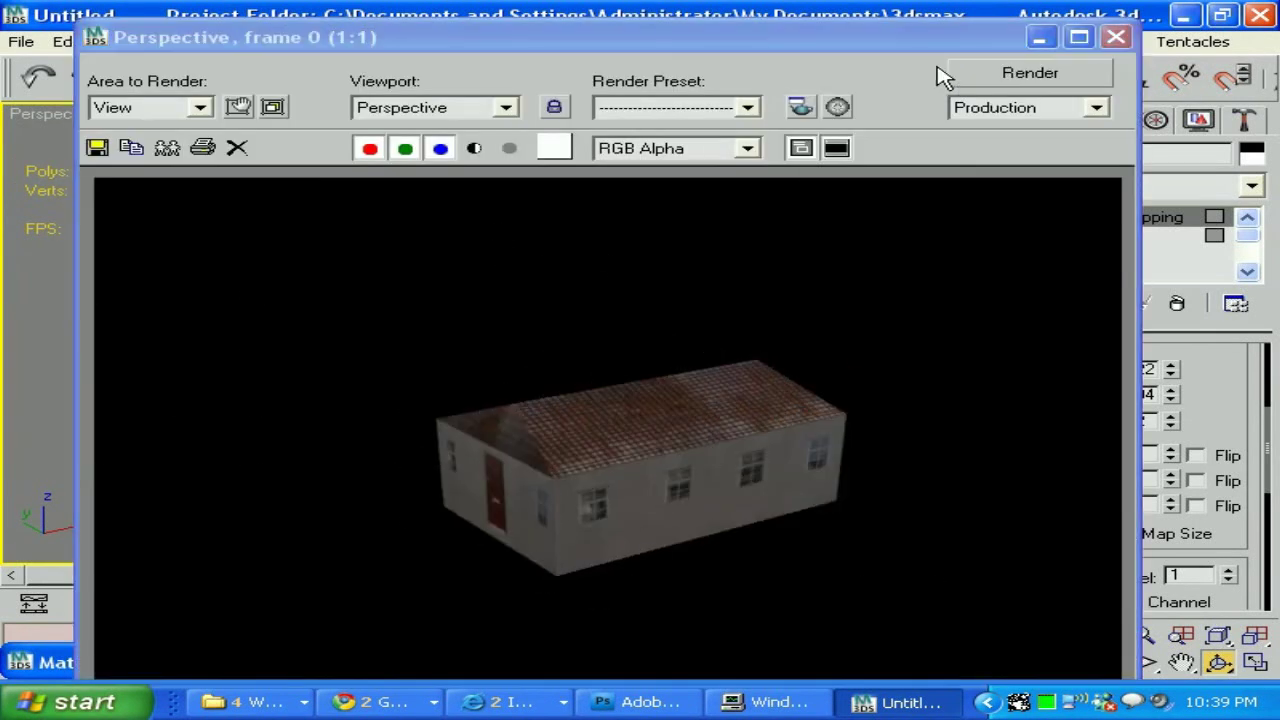
pyautogui.click(1117, 39)
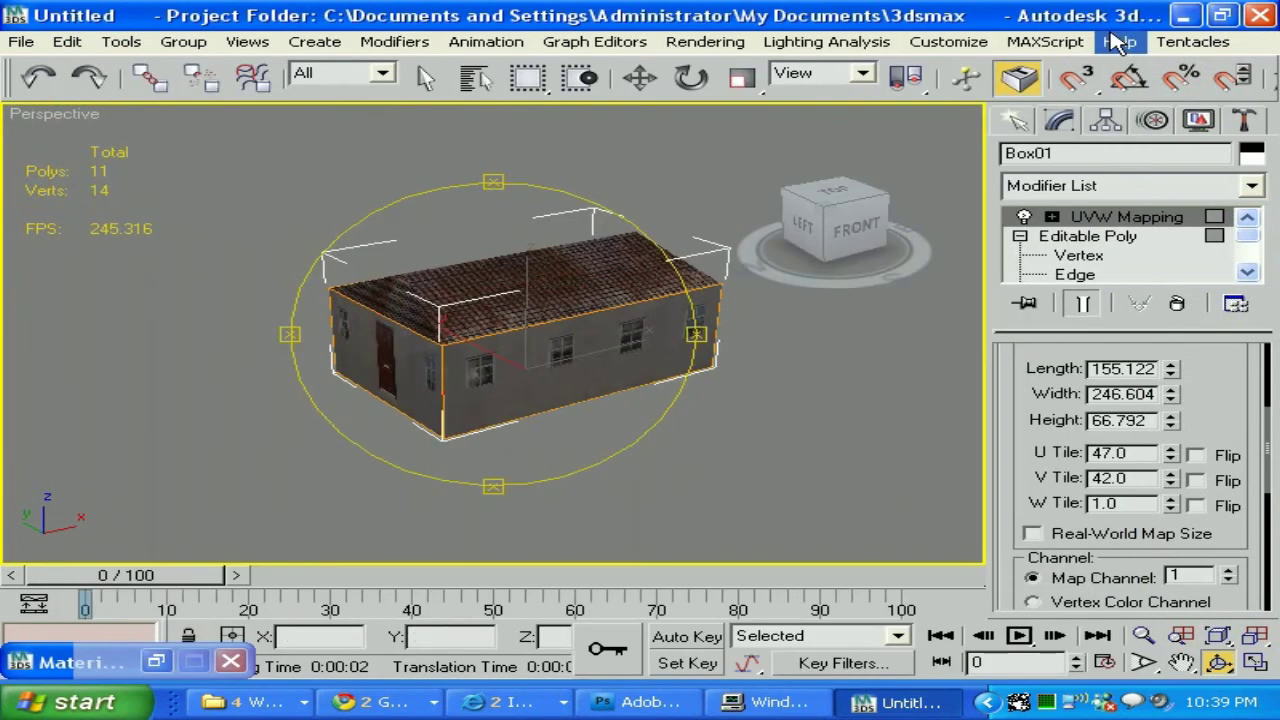
pyautogui.moveTo(755, 334); pyautogui.dragTo(985, 313)
pyautogui.hotkey('shift', 'q')
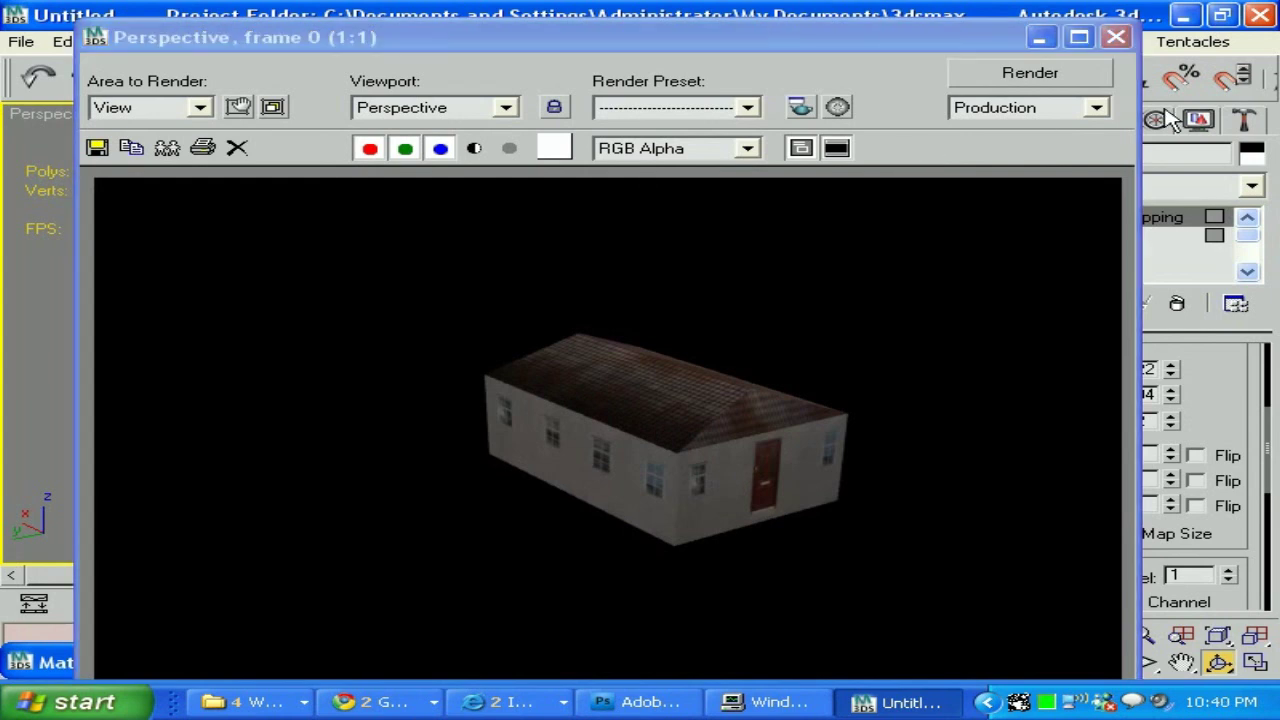
pyautogui.click(1117, 38)
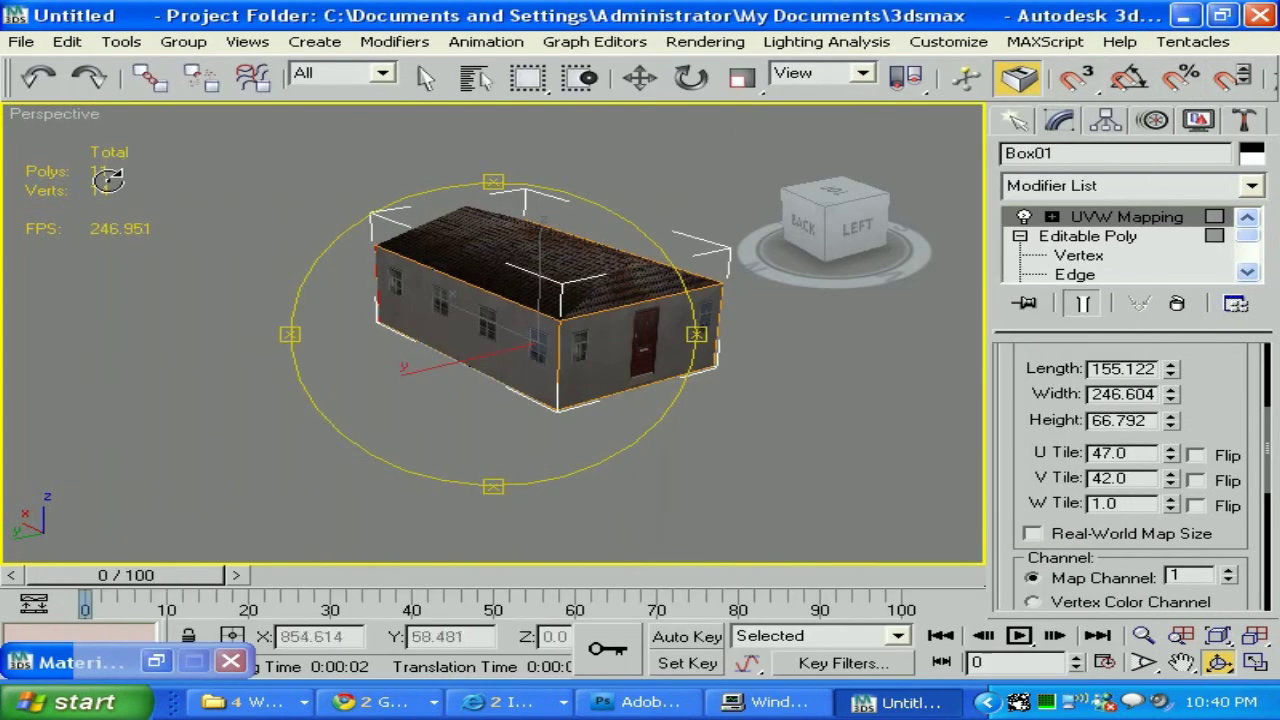
pyautogui.moveTo(683, 328); pyautogui.dragTo(757, 334)
pyautogui.hotkey('shift', 'q')
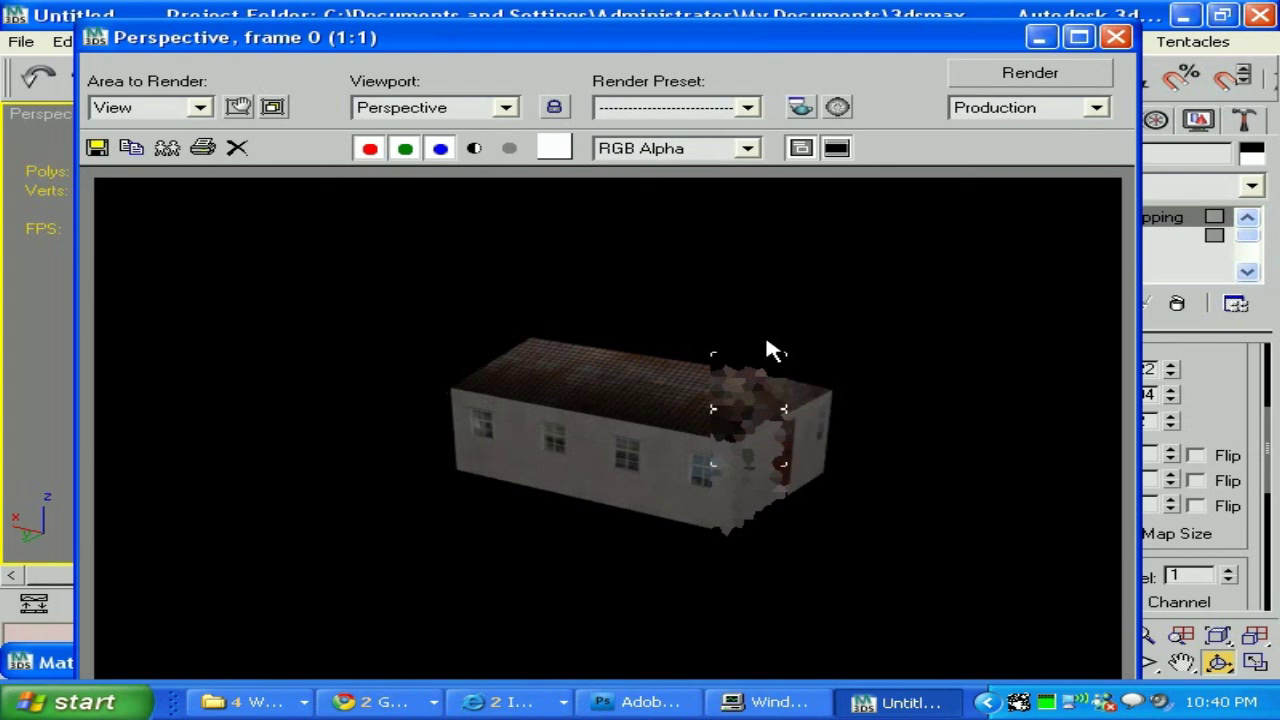
pyautogui.click(1118, 38)
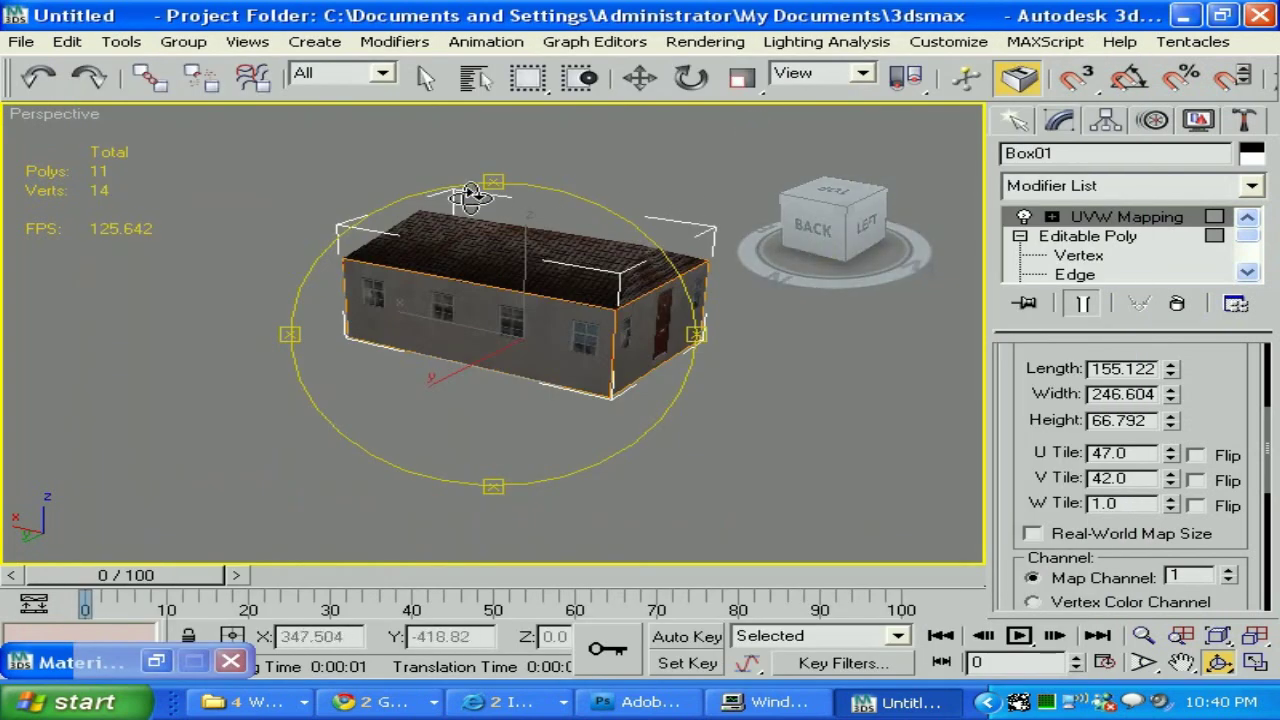